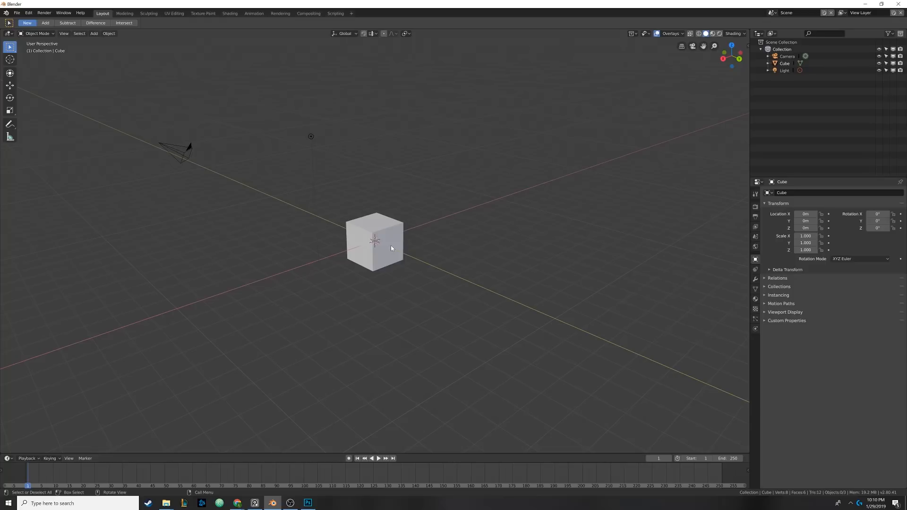
Delete all the default objects, including the cube, camera and light, from the scene
middle_drag(342, 263, 361, 278)
scroll(352, 285, up, 1)
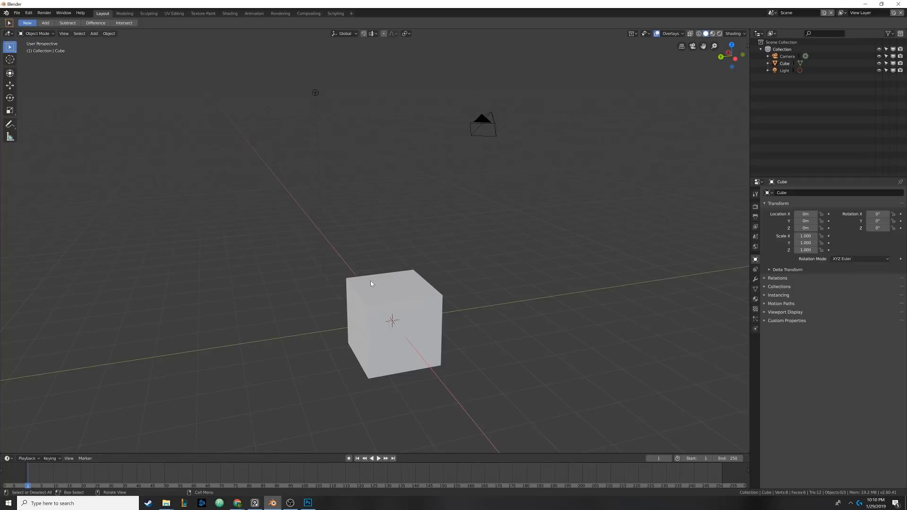
mouse_move(372, 284)
middle_down()
mouse_move(340, 284)
mouse_move(391, 283)
mouse_move(374, 284)
middle_up()
scroll(390, 284, down, 1)
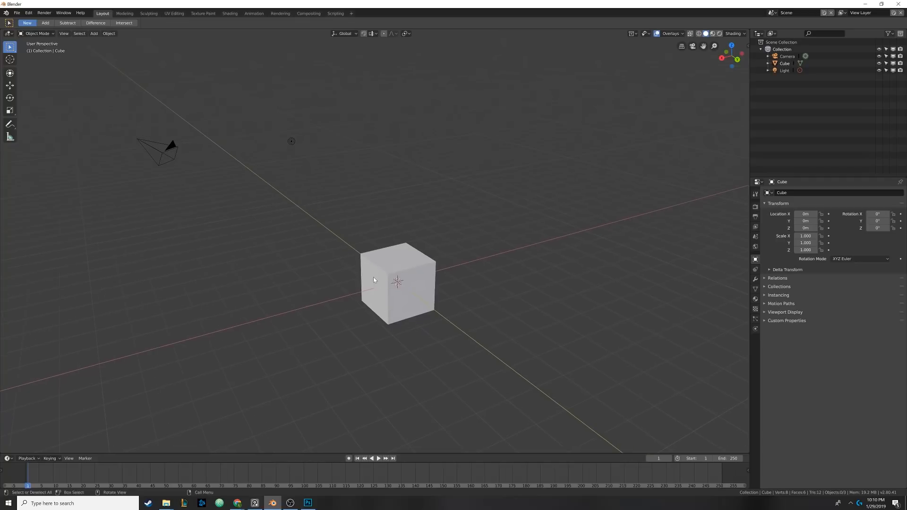
key(a)
key(x)
click(389, 255)
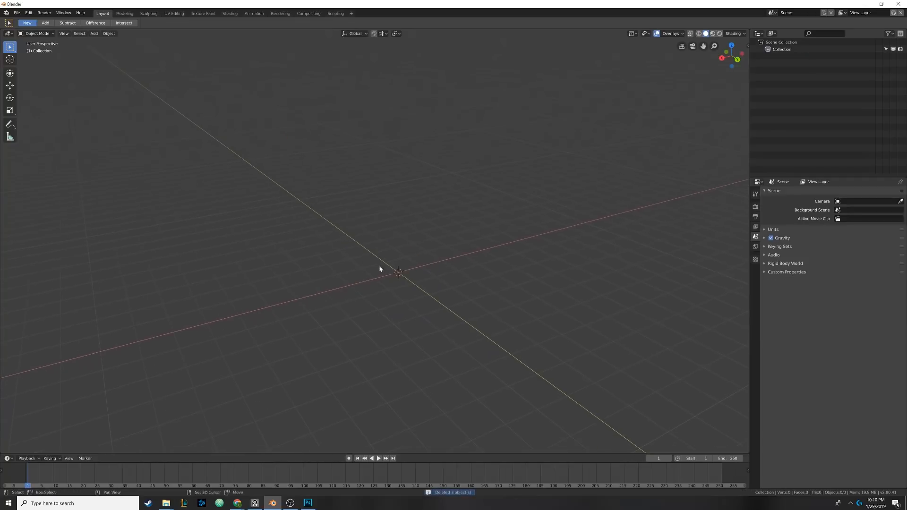
Add a mesh cube to the empty scene and delete it again
key(shift+a)
mouse_move(414, 234)
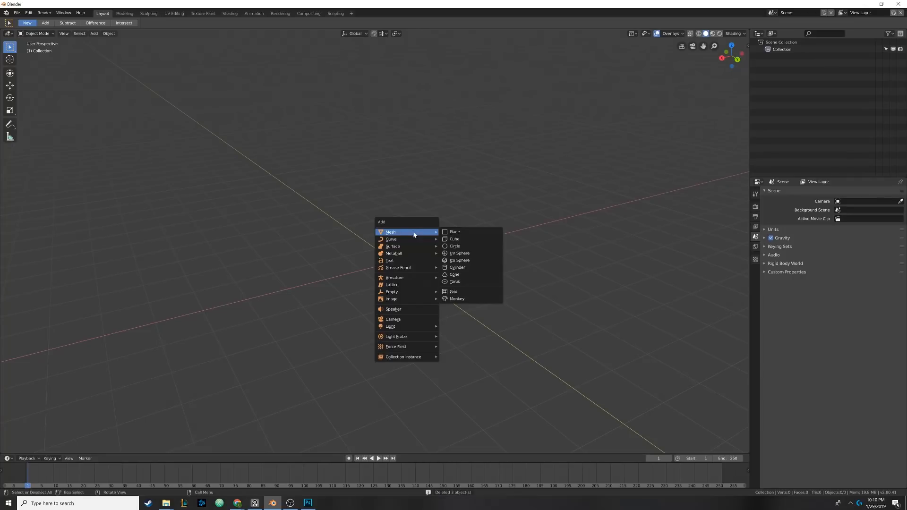
click(458, 239)
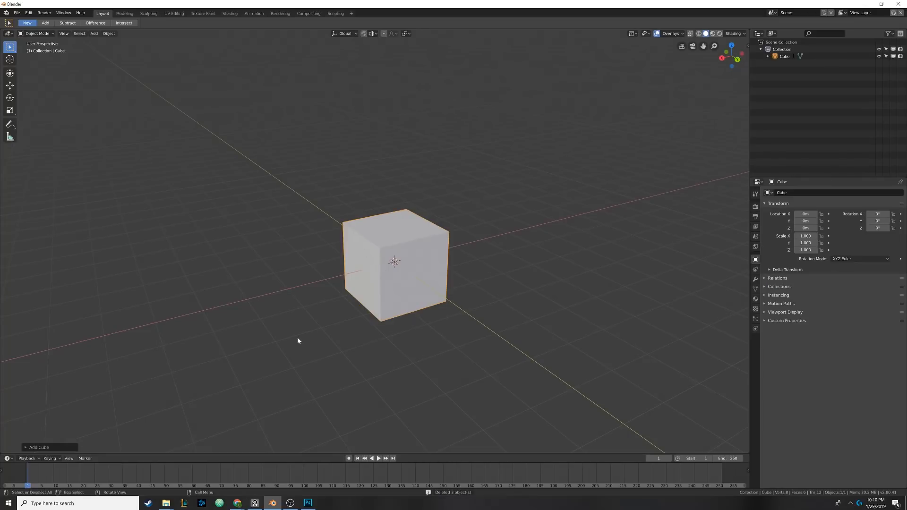
middle_drag(299, 336, 368, 286)
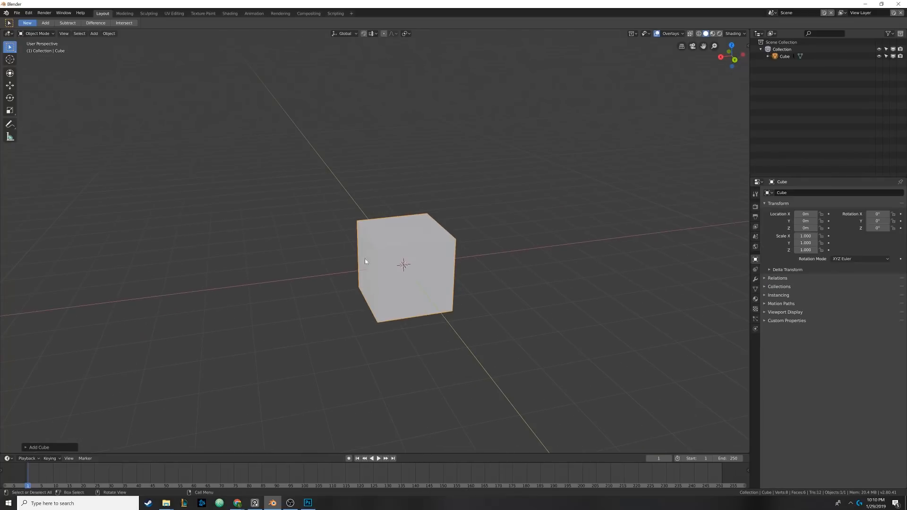
key(Delete)
Add a mesh cube and check the Generate UVs option in its creation settings
key(shift+a)
mouse_move(385, 244)
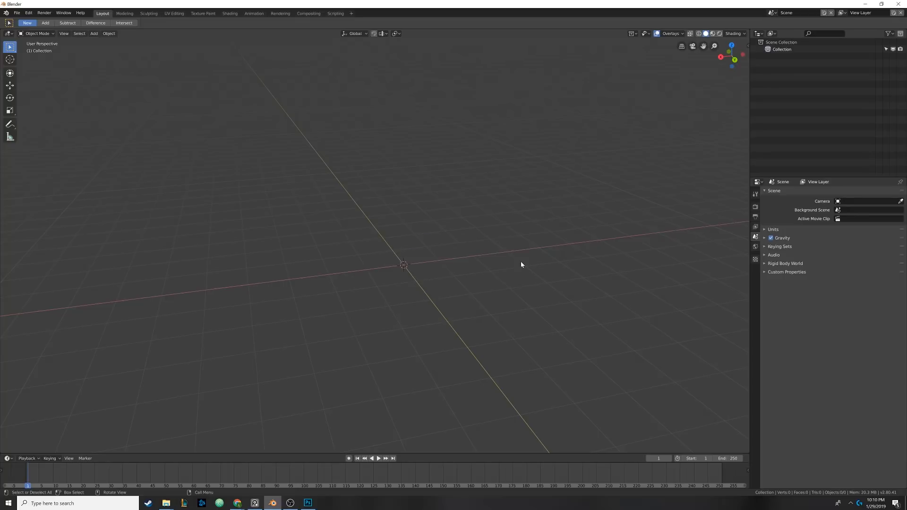
key(shift+a)
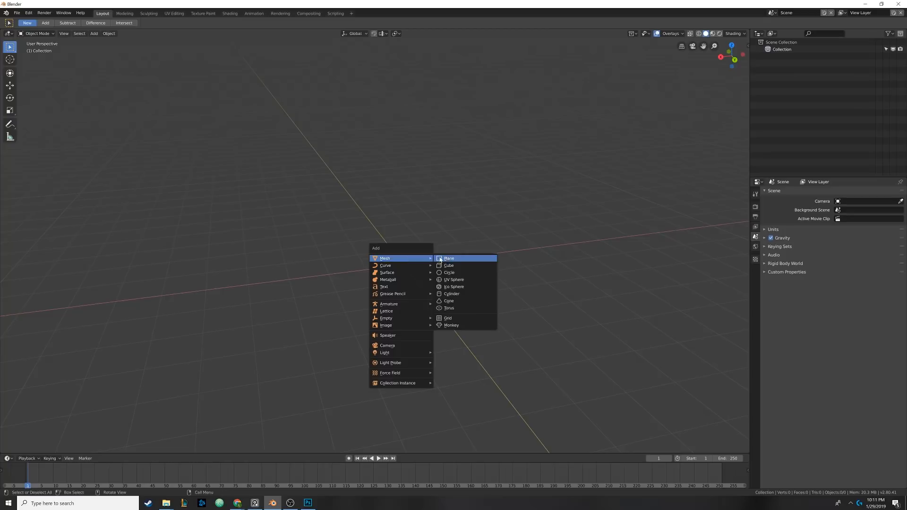
click(452, 269)
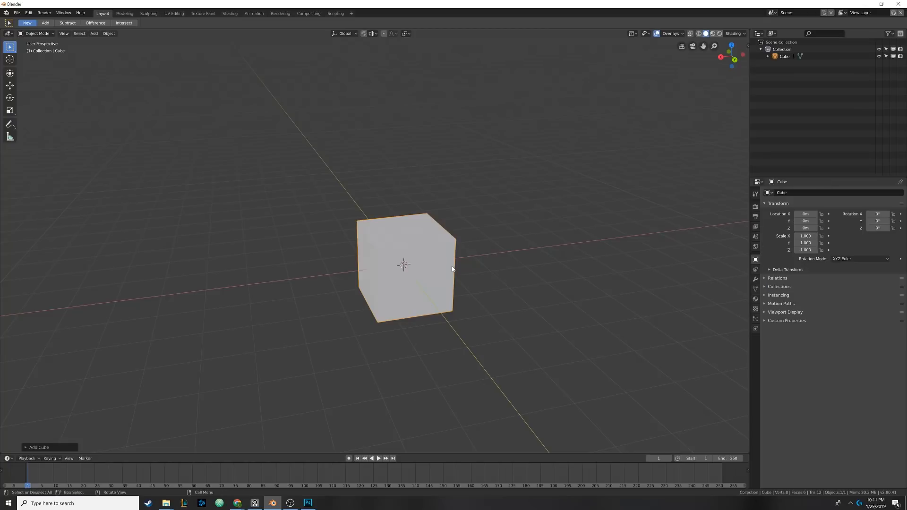
click(29, 447)
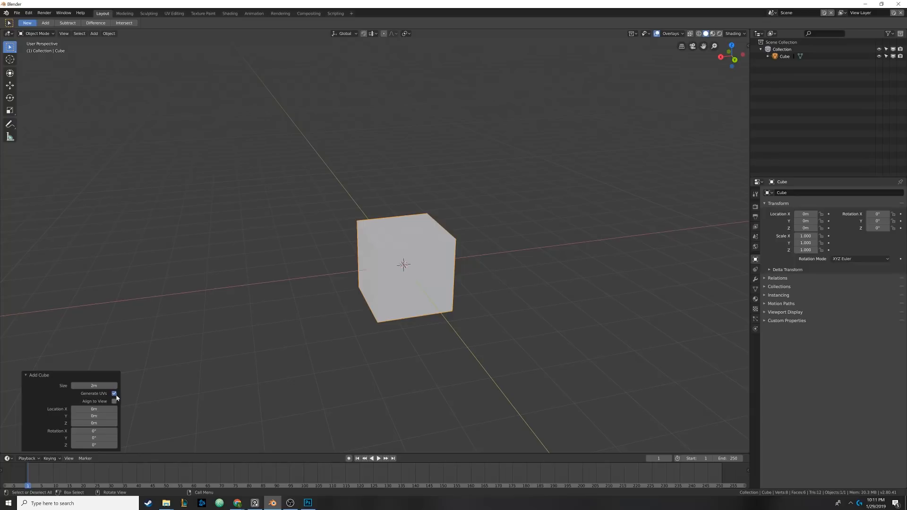
middle_drag(253, 333, 393, 272)
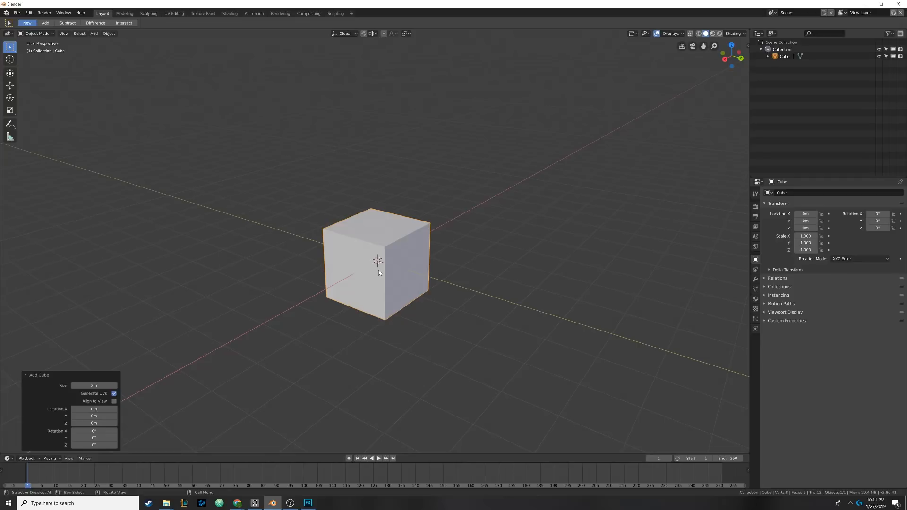
click(32, 376)
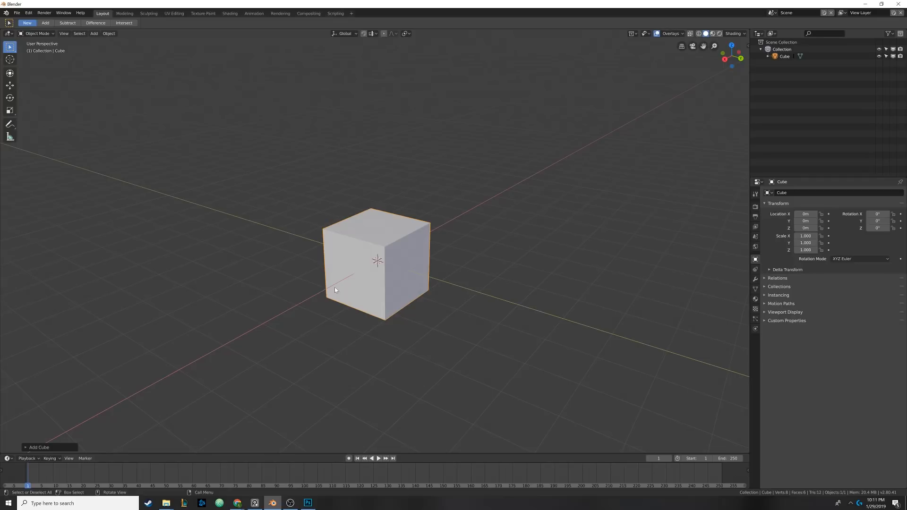
scroll(370, 259, up, 3)
middle_drag(369, 262, 381, 261)
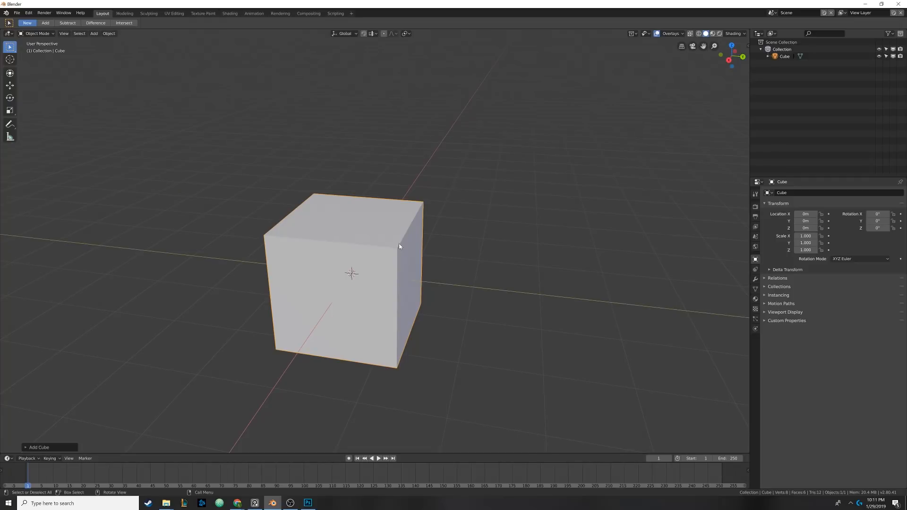
Switch to the reference image board and examine the picture of the checkered cube being unwrapped
click(255, 502)
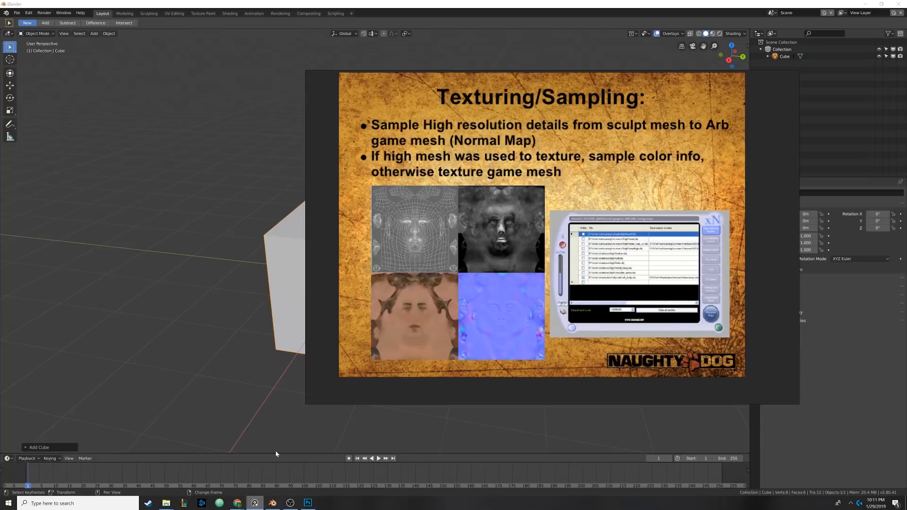
scroll(425, 294, down, 3)
middle_drag(425, 294, 632, 286)
middle_drag(382, 290, 690, 294)
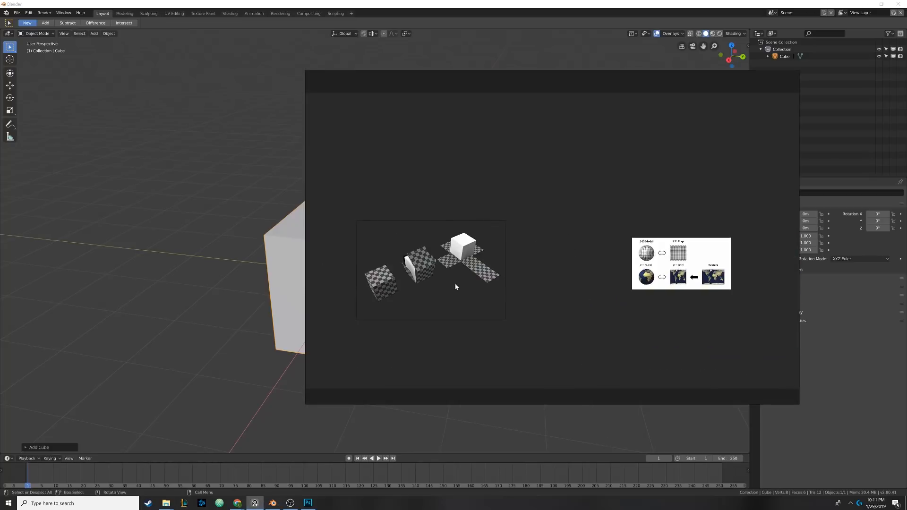
middle_drag(455, 286, 602, 283)
scroll(552, 301, up, 3)
scroll(552, 301, up, 4)
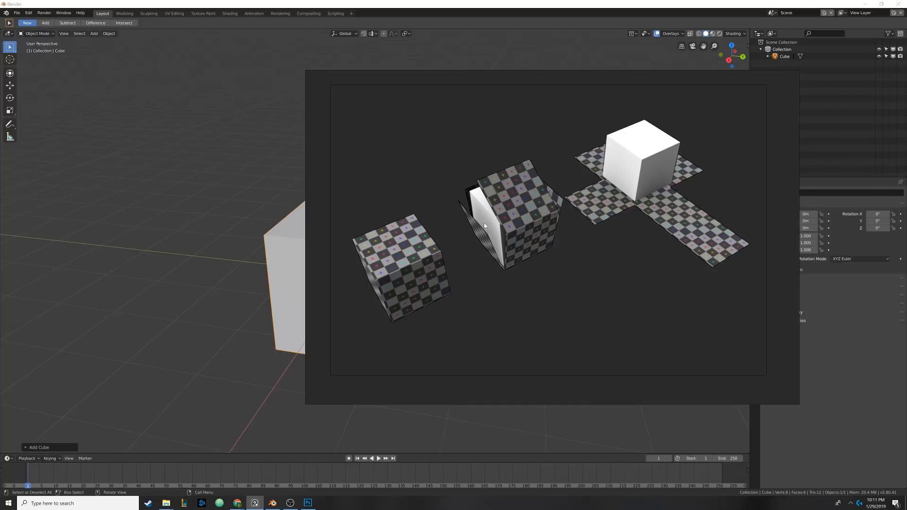
Examine the reference board's diagram relating the 3-D model, UV map and texture of a globe
right_drag(393, 277, 474, 257)
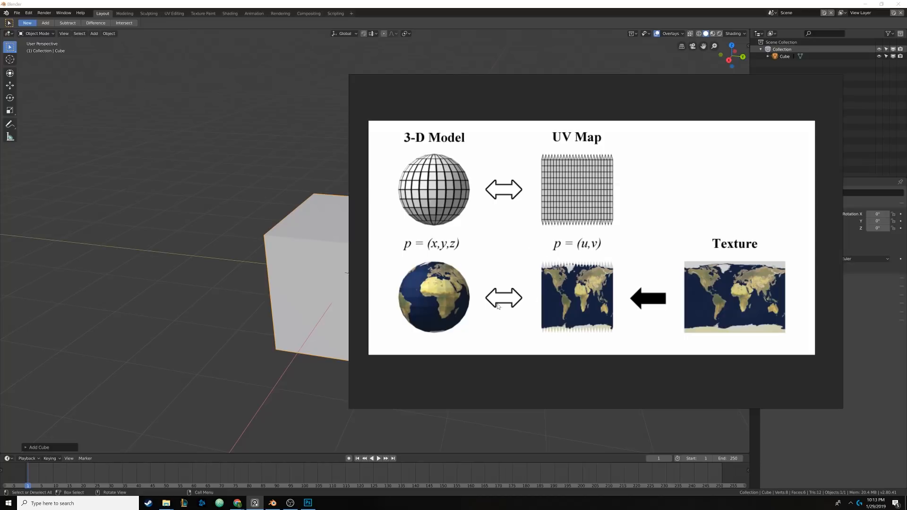
drag(705, 197, 692, 216)
right_drag(691, 218, 648, 204)
scroll(677, 206, down, 4)
middle_drag(659, 212, 372, 228)
scroll(401, 222, down, 3)
middle_drag(574, 233, 746, 234)
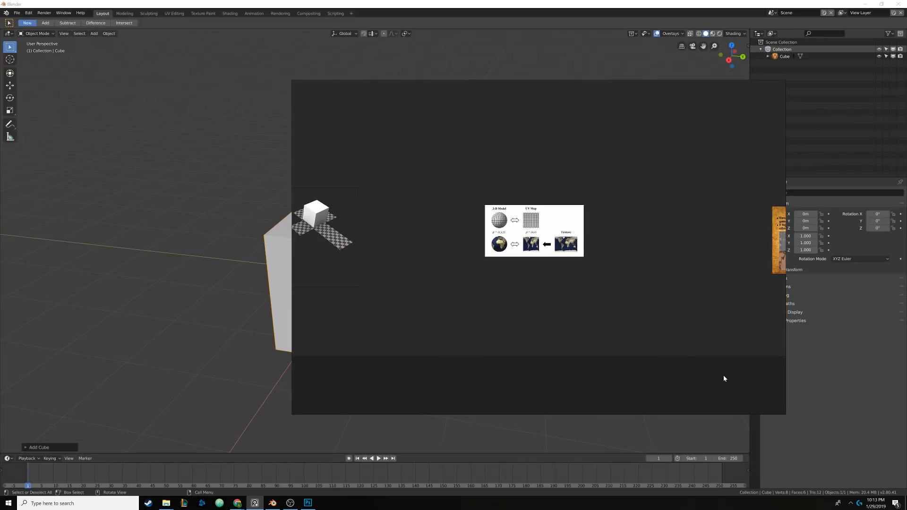
Switch back to Blender and delete the existing cube
click(800, 392)
mouse_move(285, 183)
middle_down()
mouse_move(265, 192)
mouse_move(391, 214)
mouse_move(297, 193)
middle_up()
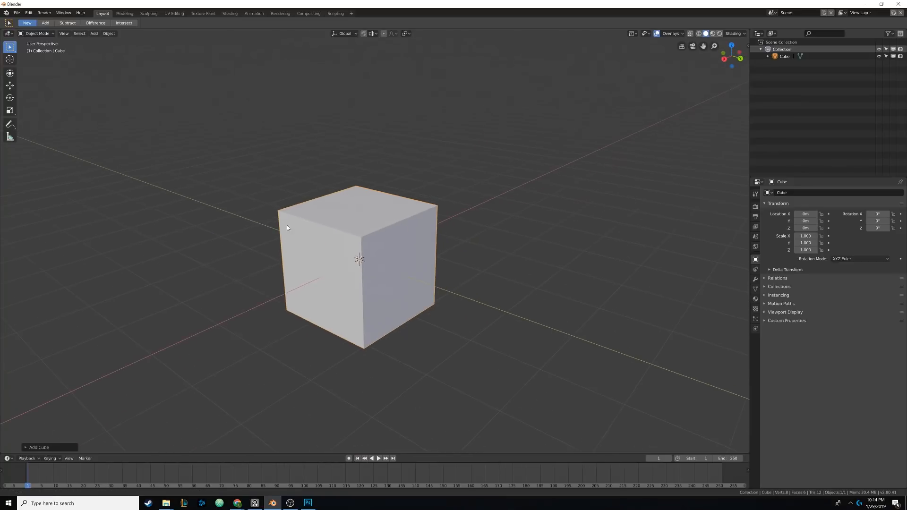
click(21, 447)
shift+middle_drag(329, 257, 343, 266)
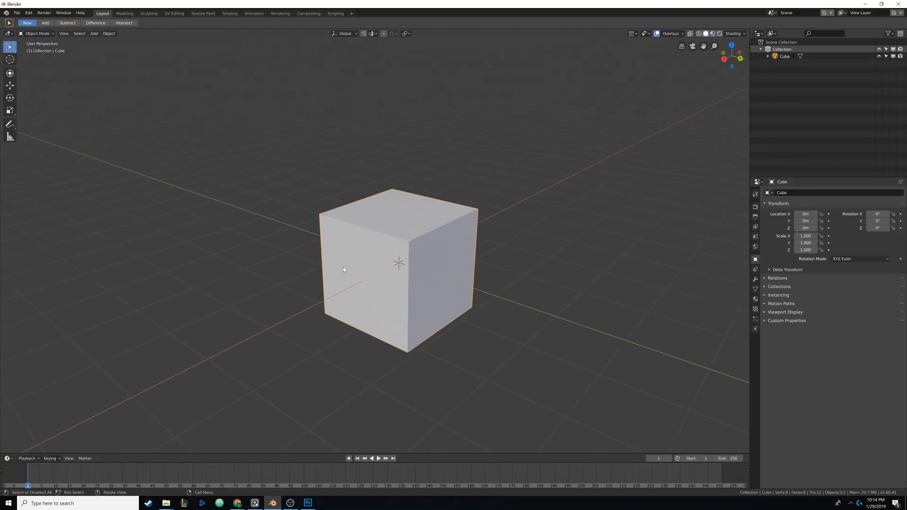
key(x)
click(343, 266)
Add a new mesh cube and review its creation settings, leaving Generate UVs enabled
key(shift+a)
mouse_move(425, 239)
click(462, 247)
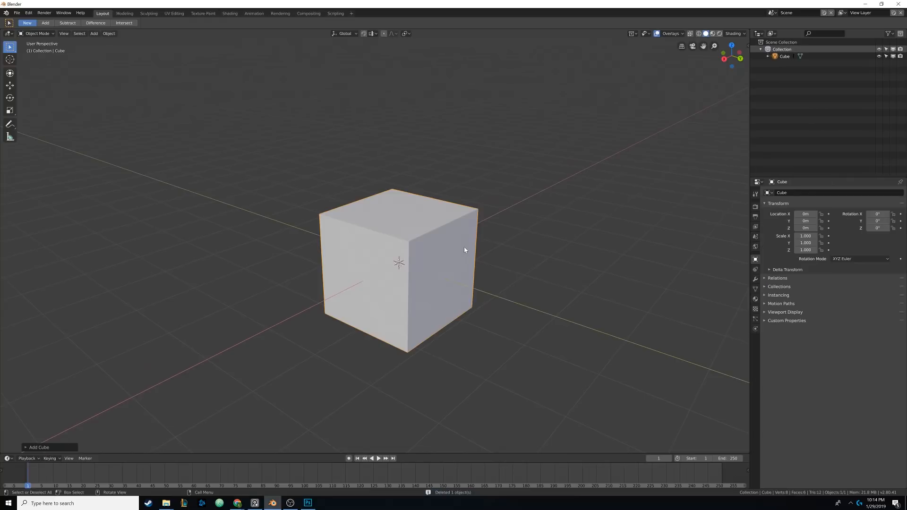
click(27, 446)
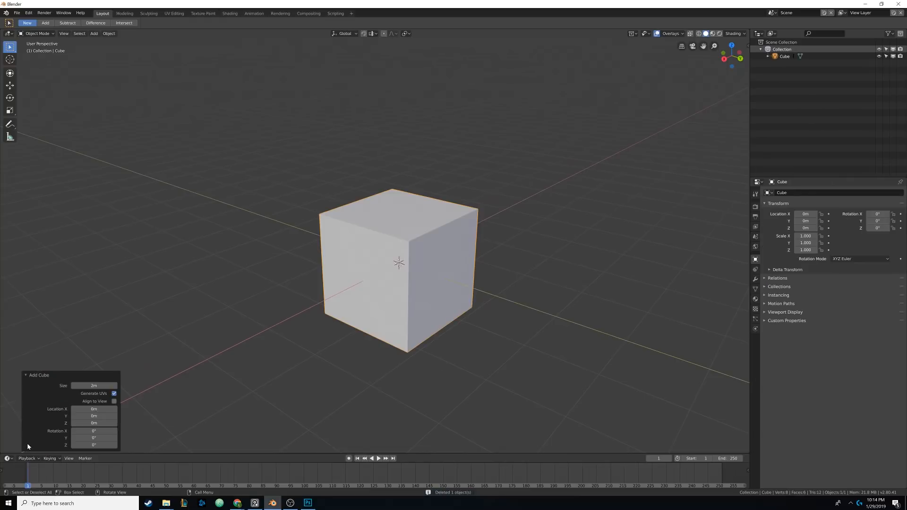
click(26, 376)
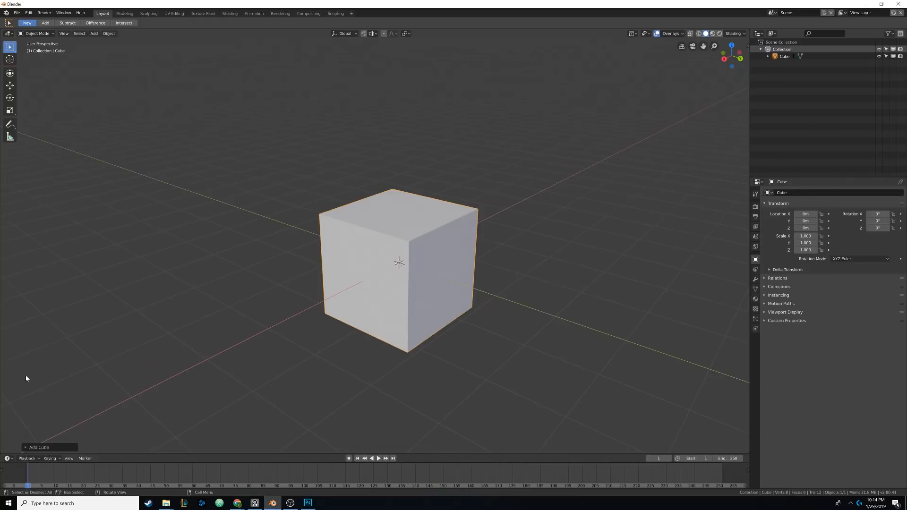
Switch to the UV Editing workspace and show the cube's unwrapped layout in the UV Editor
click(173, 14)
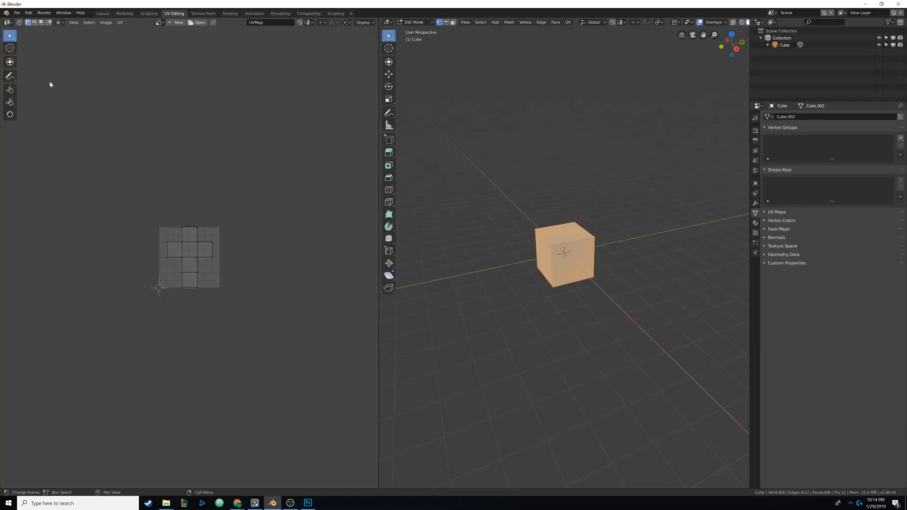
click(8, 22)
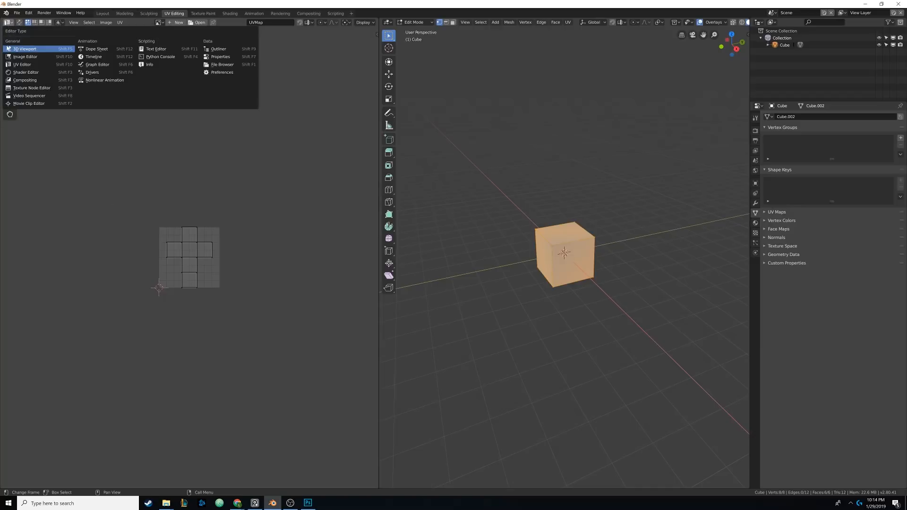
click(16, 65)
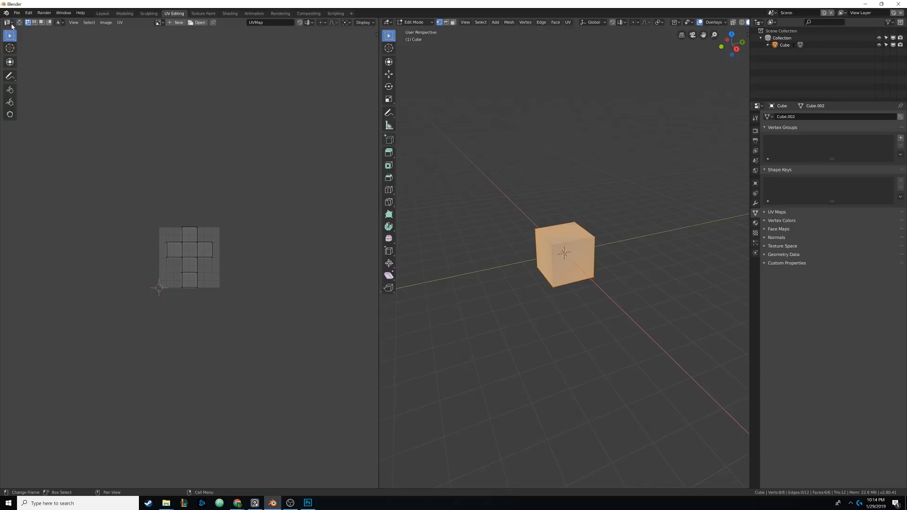
scroll(176, 254, up, 7)
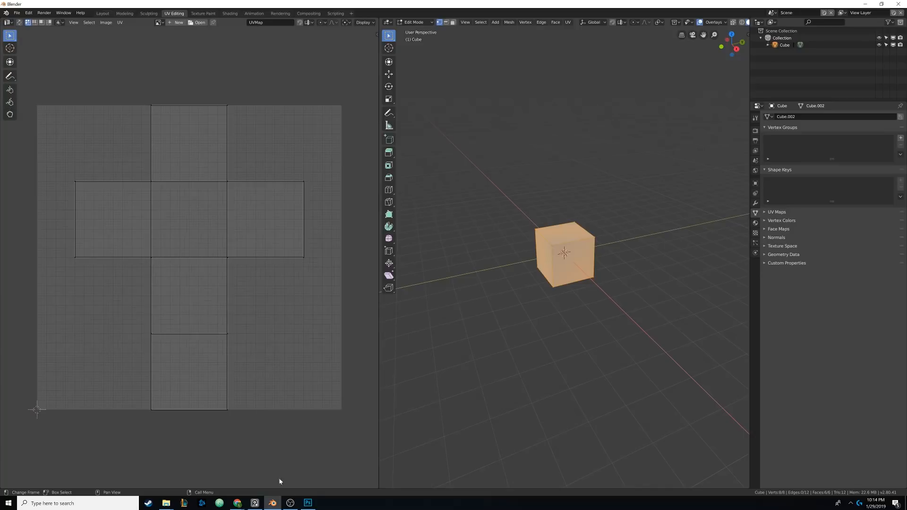
Compare the cube's UV layout with the unwrapped checkered cube on the reference image board, and return to Blender
click(255, 503)
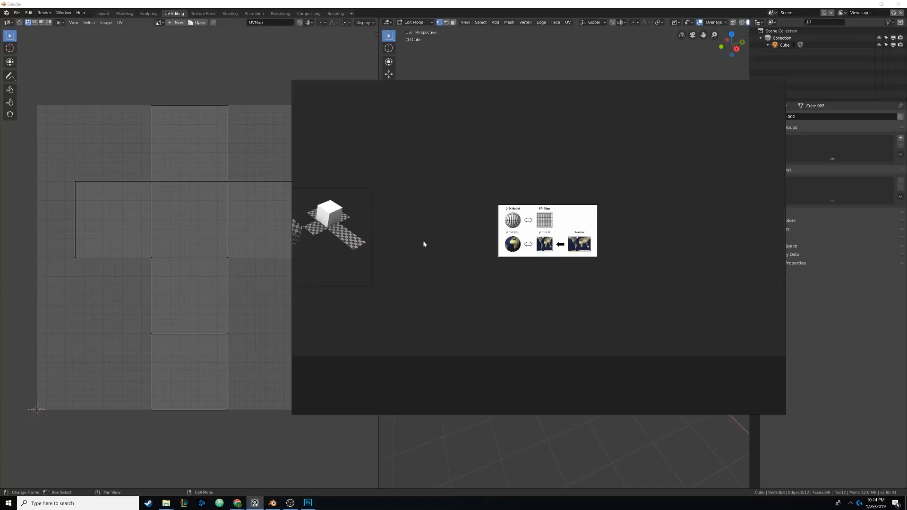
middle_drag(424, 244, 640, 241)
scroll(500, 269, up, 5)
middle_drag(521, 246, 473, 304)
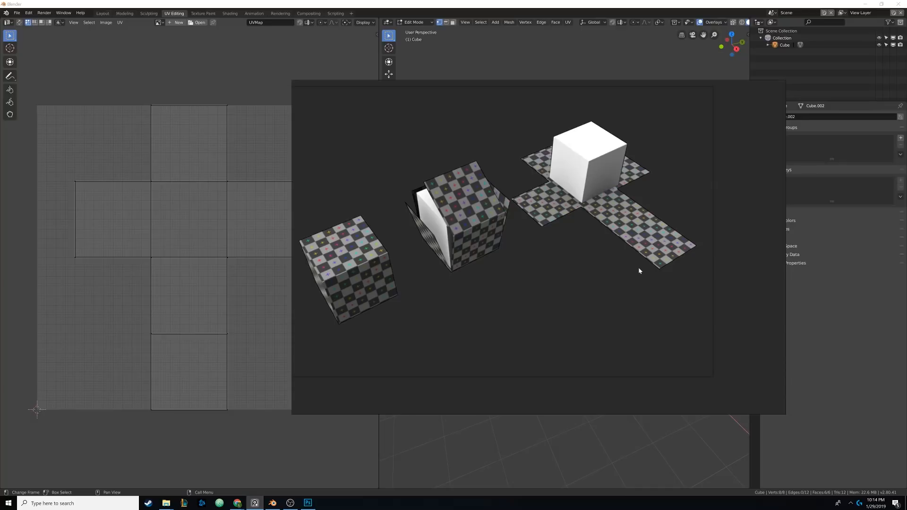
click(809, 367)
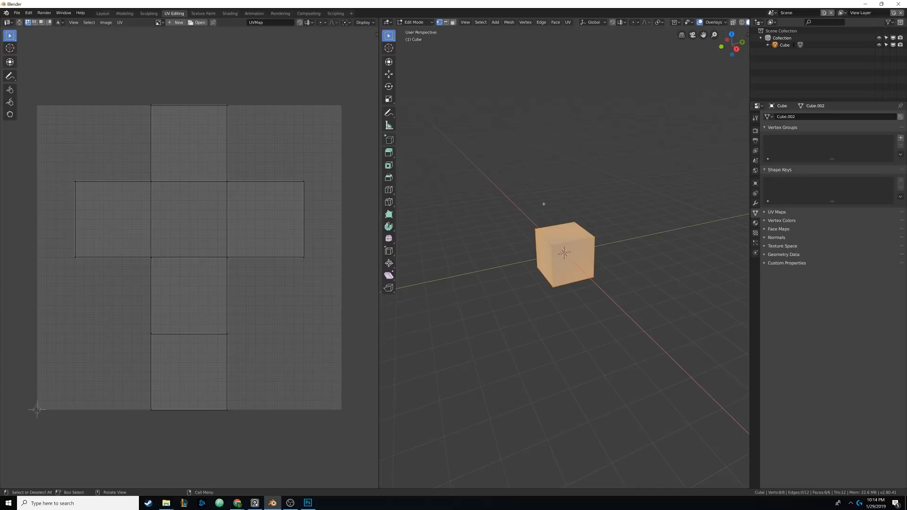
Return the cube to Object Mode, create a new material for it, and open the Shading workspace
key(Tab)
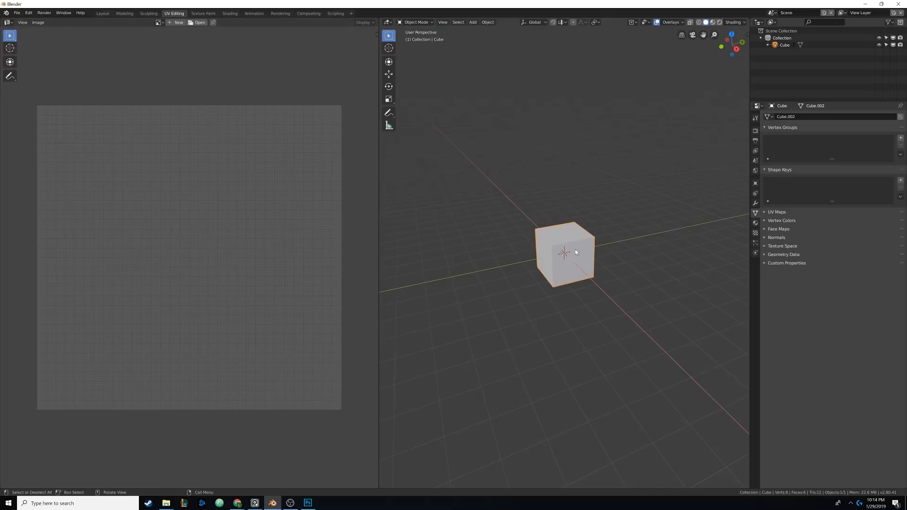
scroll(555, 259, up, 3)
middle_drag(556, 259, 571, 264)
scroll(568, 260, up, 1)
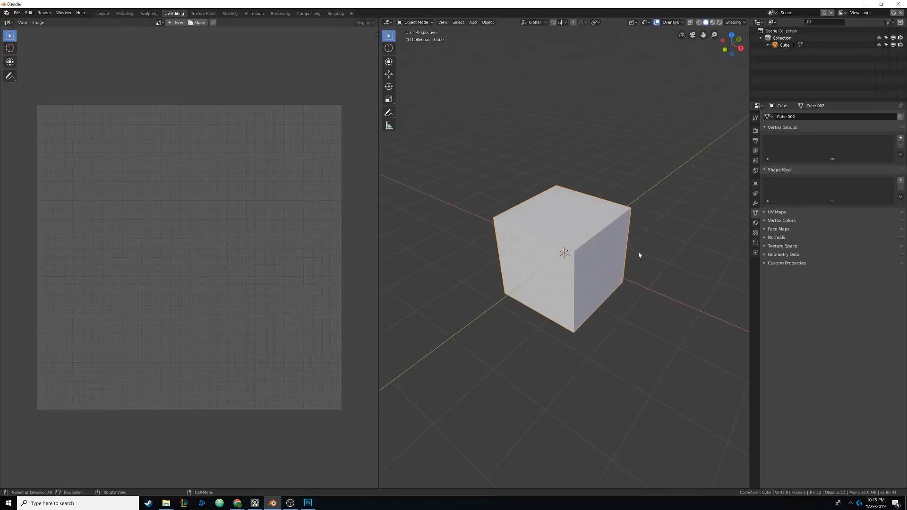
click(755, 223)
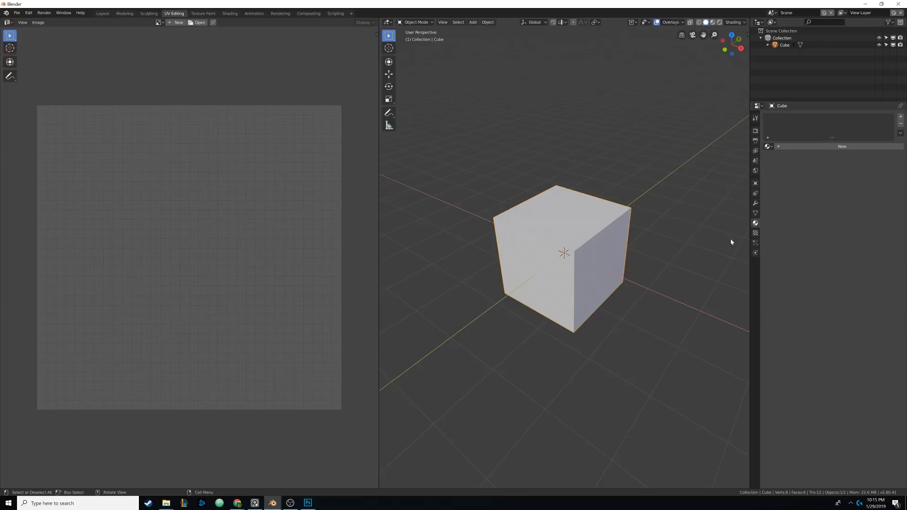
click(841, 147)
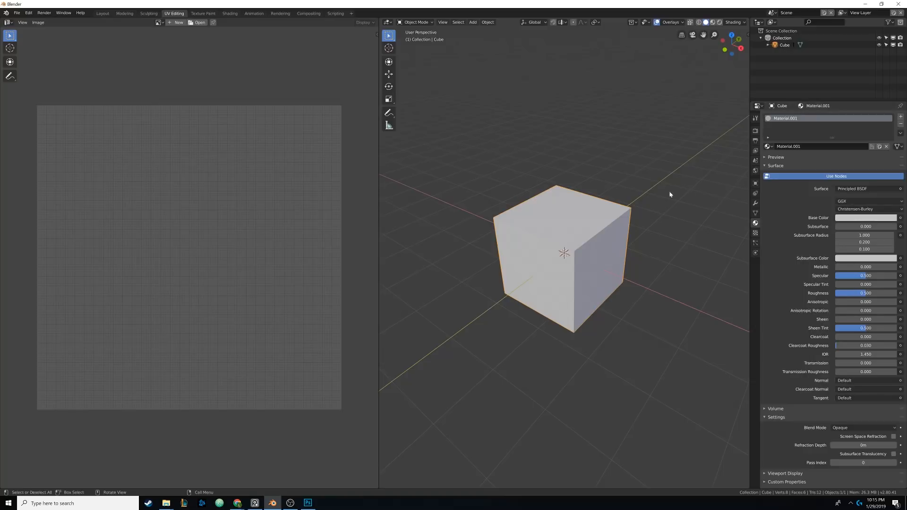
click(229, 14)
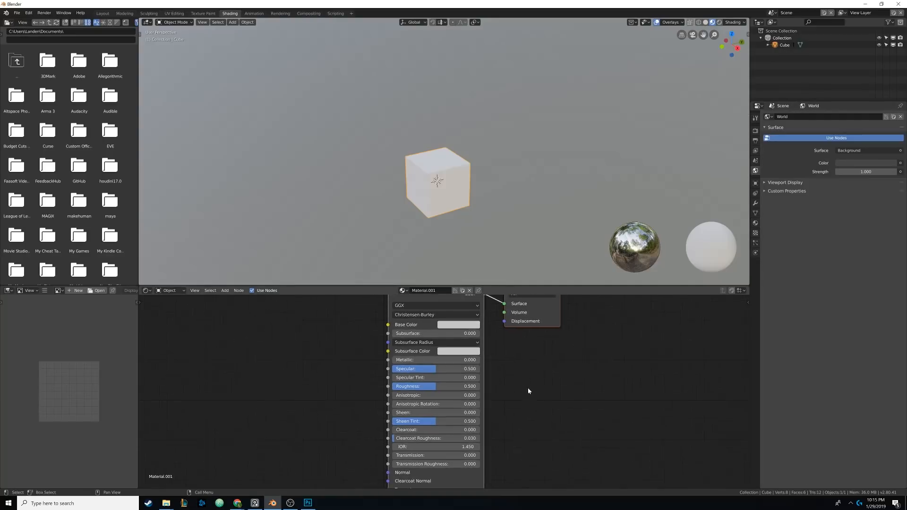
Add an Image Texture node to the cube's material and place it beside the Principled BSDF node
scroll(528, 391, down, 5)
scroll(510, 377, up, 2)
middle_drag(506, 375, 548, 382)
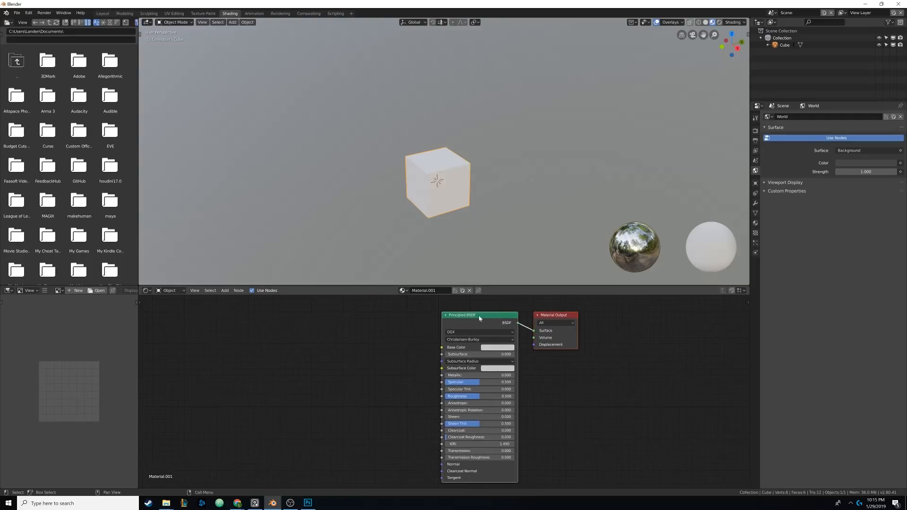
click(466, 316)
middle_drag(368, 348, 421, 344)
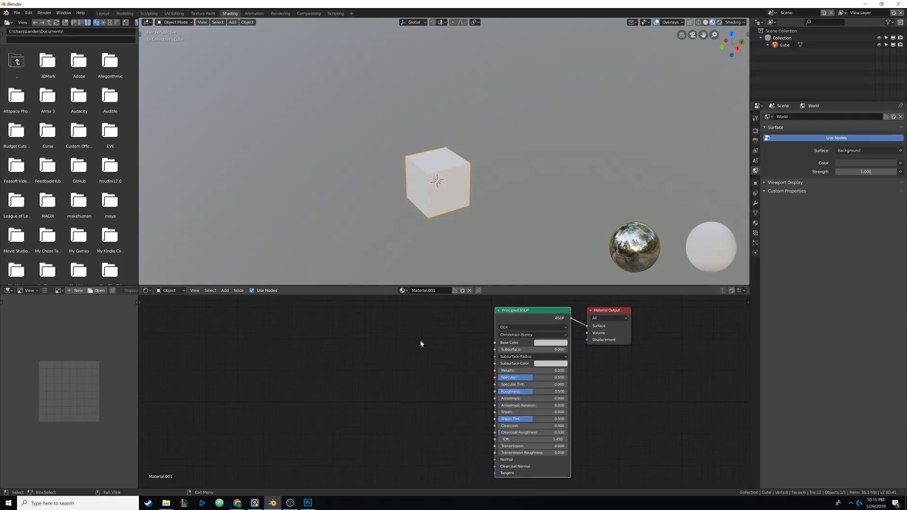
key(shift+a)
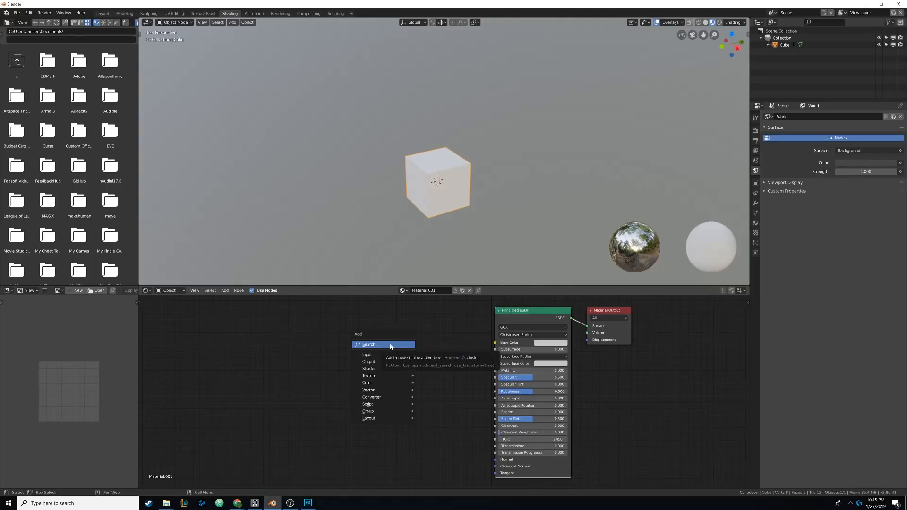
mouse_move(392, 378)
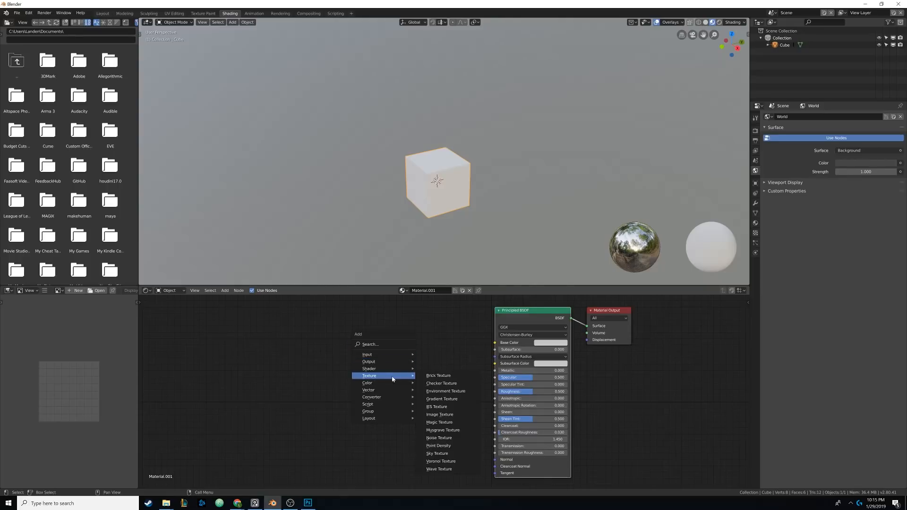
click(440, 414)
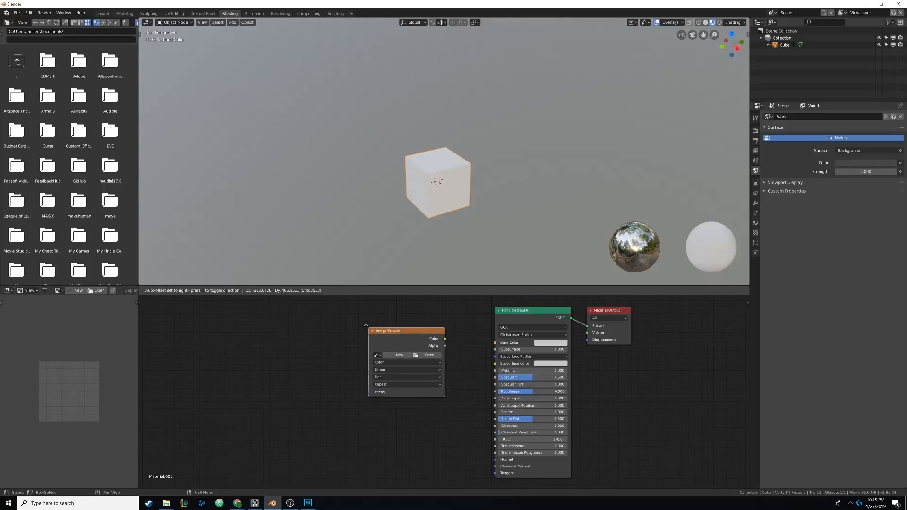
click(350, 313)
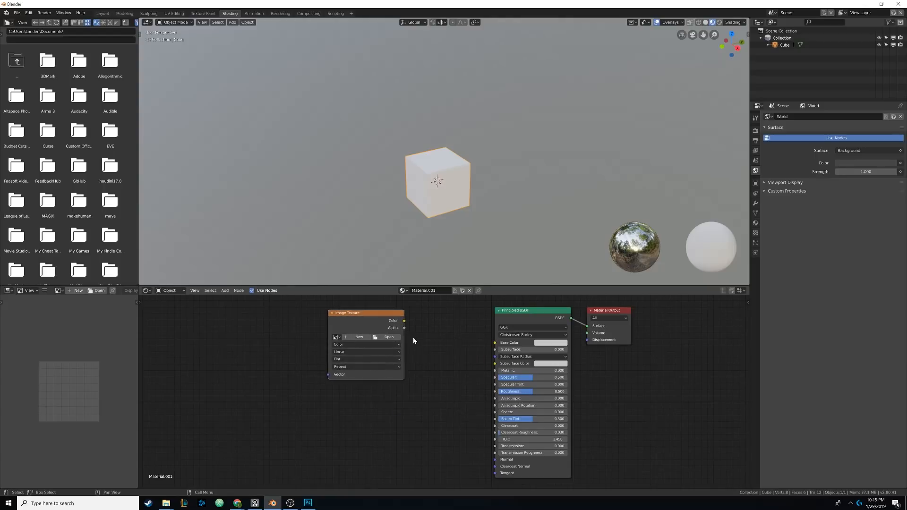
Load UV image.png from the UV Mapping Tutorial folder into the Image Texture node, and view the picture in Photos
click(388, 339)
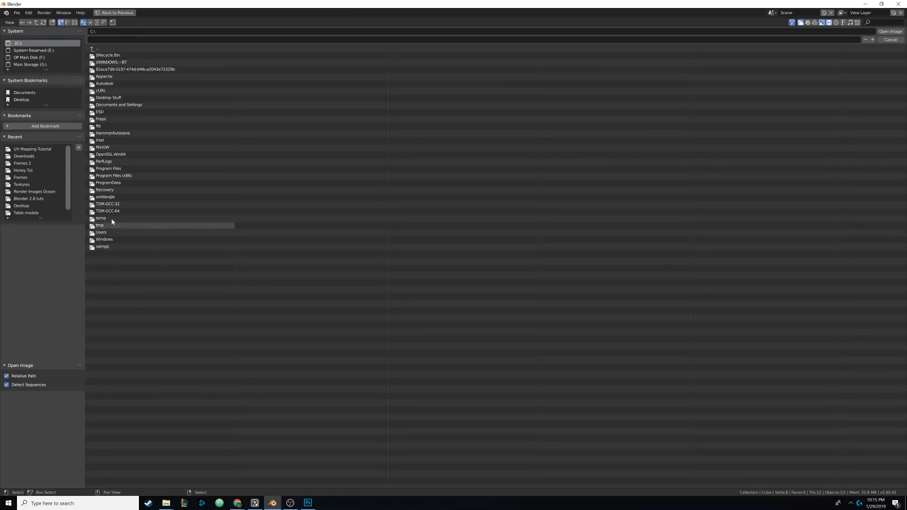
click(25, 149)
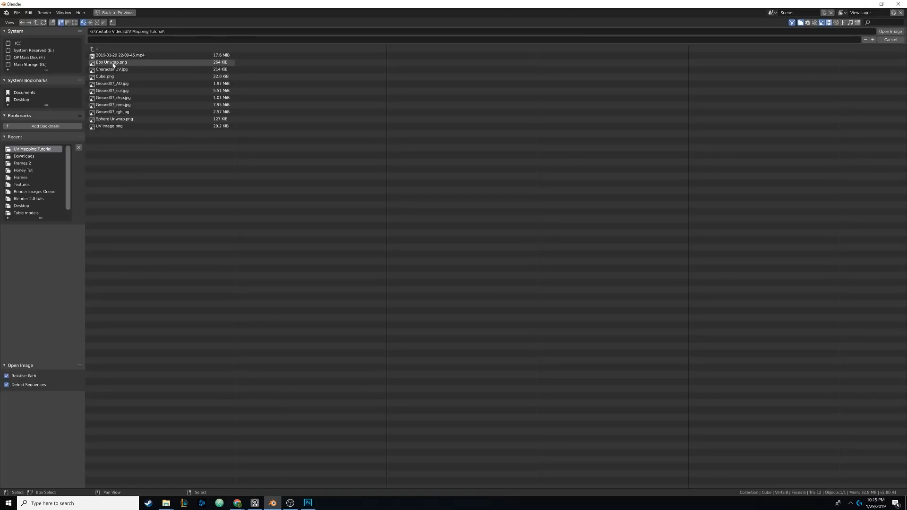
click(118, 127)
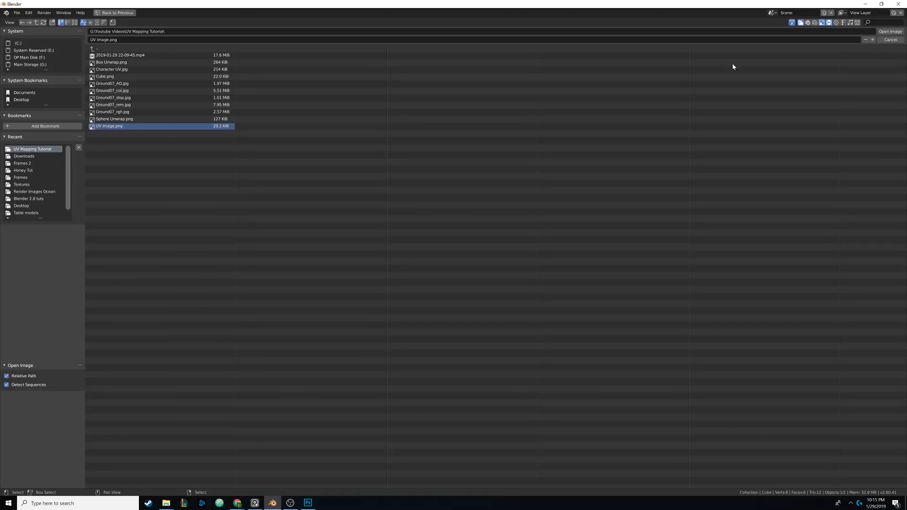
click(891, 31)
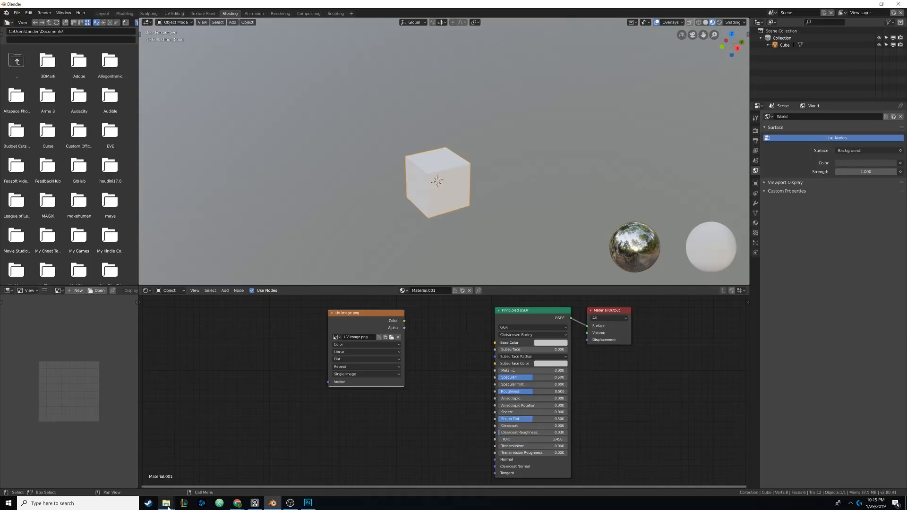
mouse_move(166, 503)
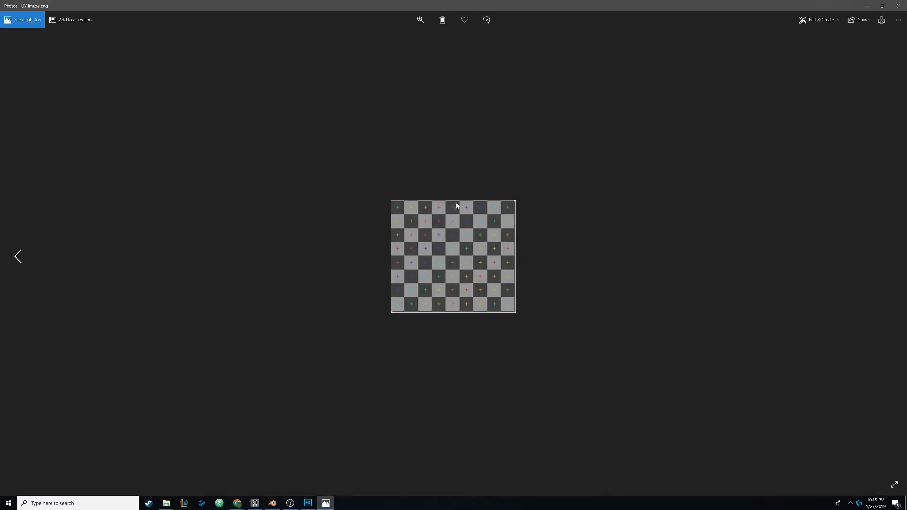
click(895, 6)
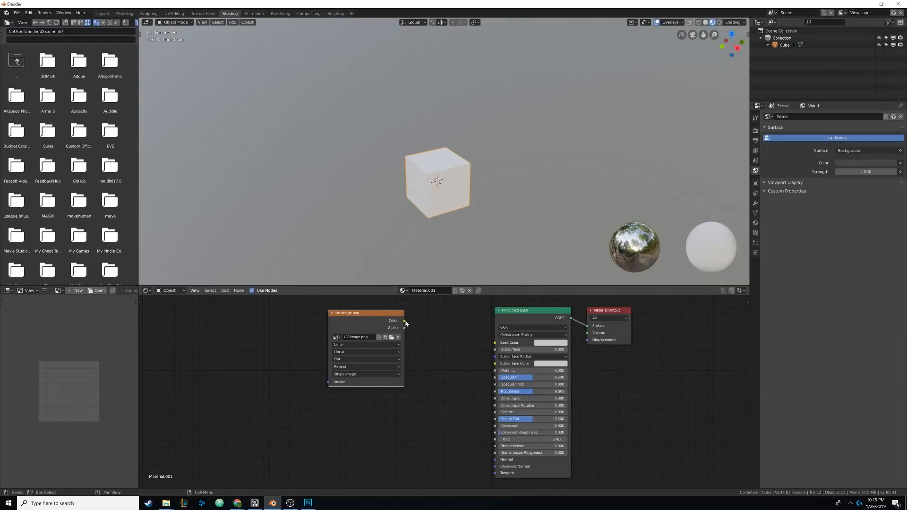
Connect the image texture's Color output to the Base Color of the Principled BSDF and check the textured cube up close
drag(404, 321, 495, 342)
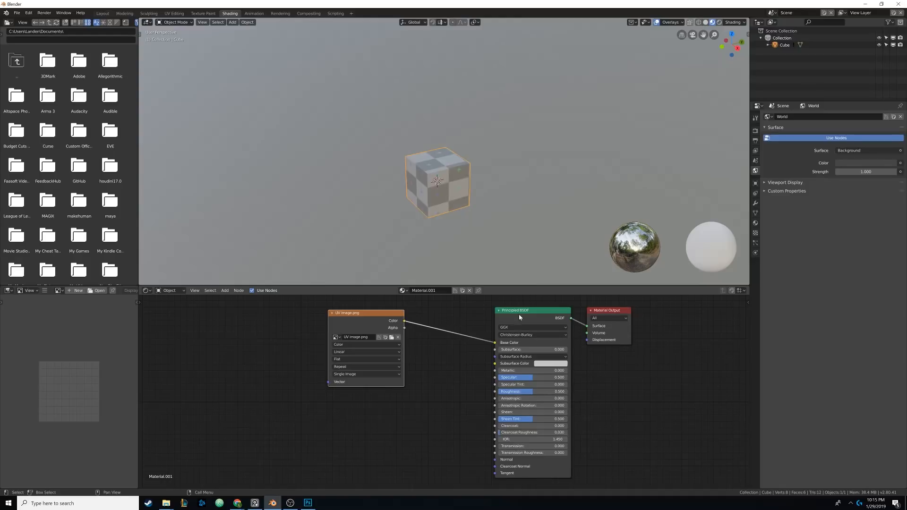
scroll(431, 181, up, 5)
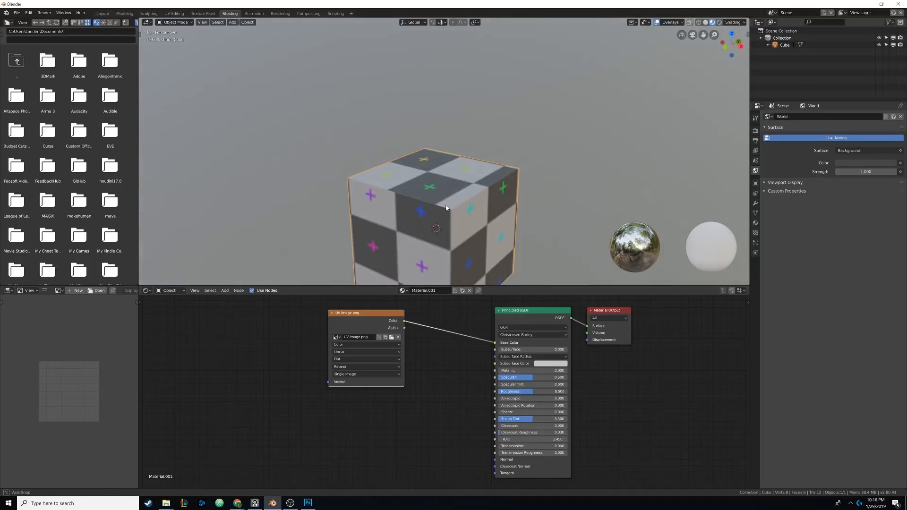
scroll(446, 207, down, 1)
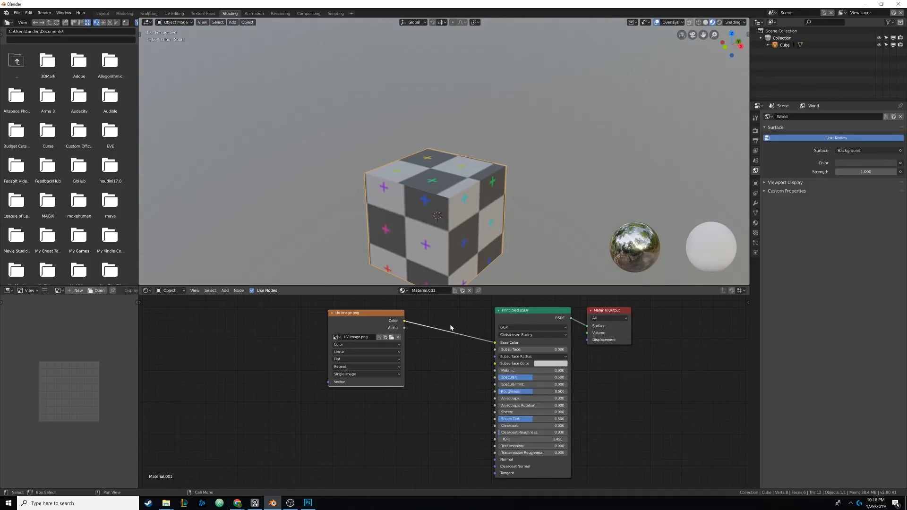
middle_drag(450, 328, 427, 328)
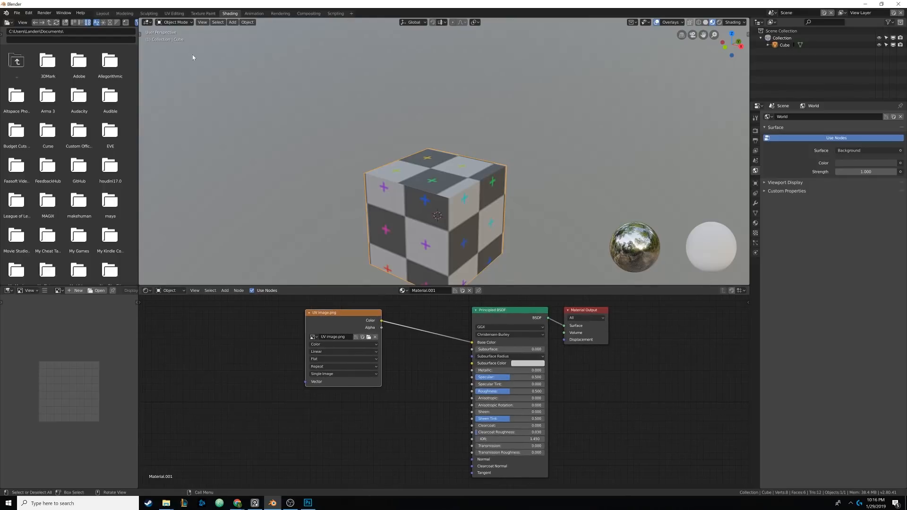
Return to the UV Editing workspace and display the cube with its material texture in the 3D viewport
click(170, 15)
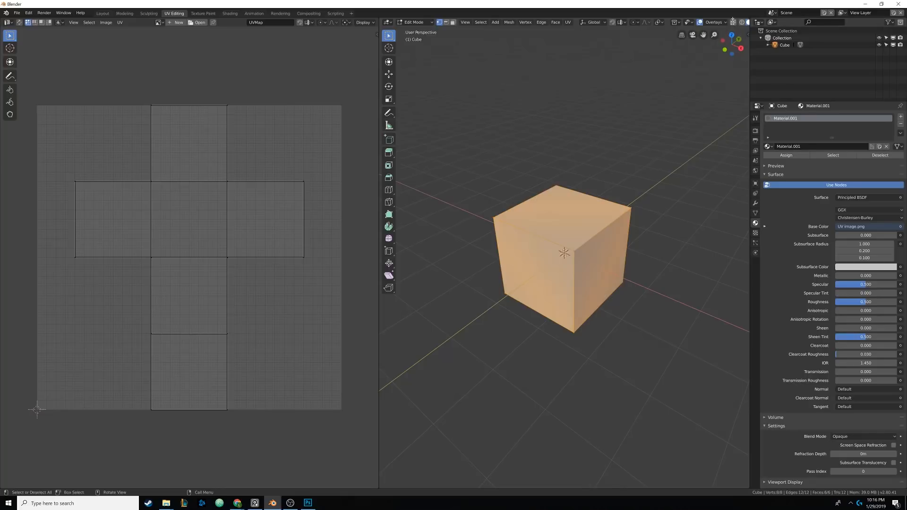
middle_drag(726, 24, 683, 24)
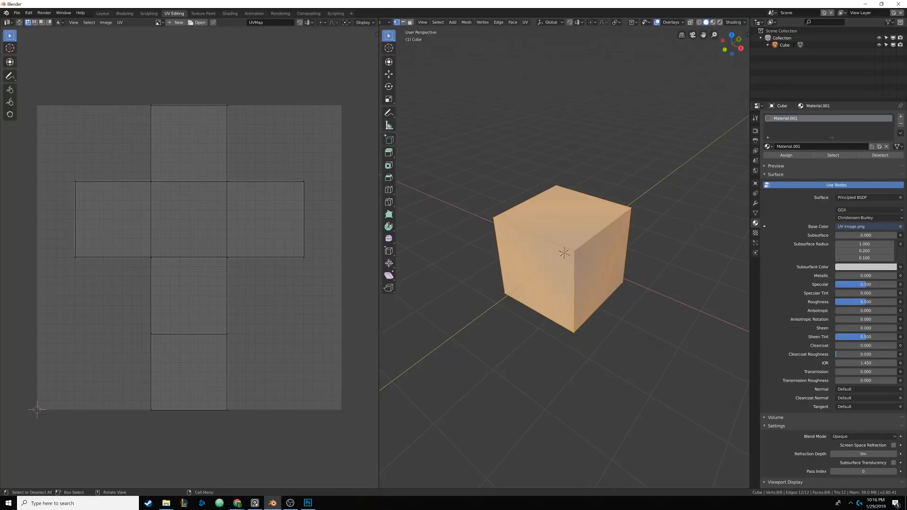
click(713, 22)
scroll(596, 212, up, 3)
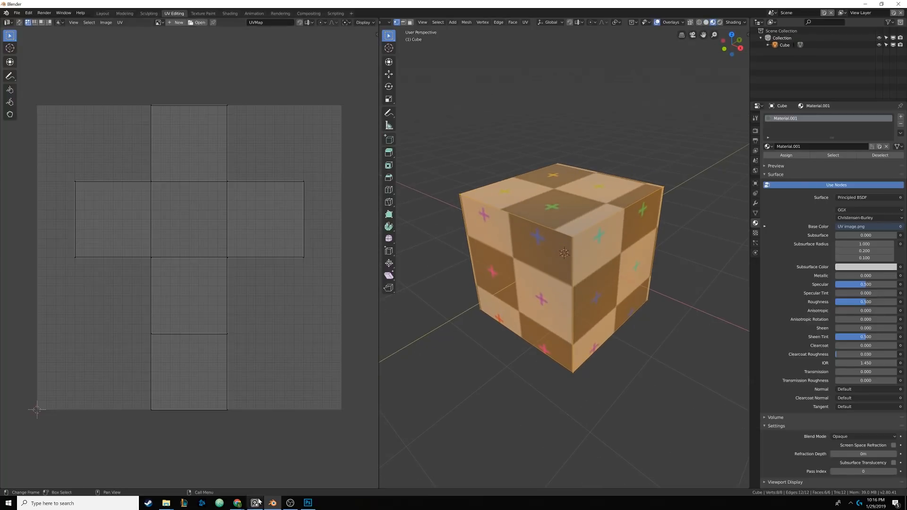
View UV image.png in Photos again, shrink its window to compare it with the UV layout, and return to Blender
click(166, 503)
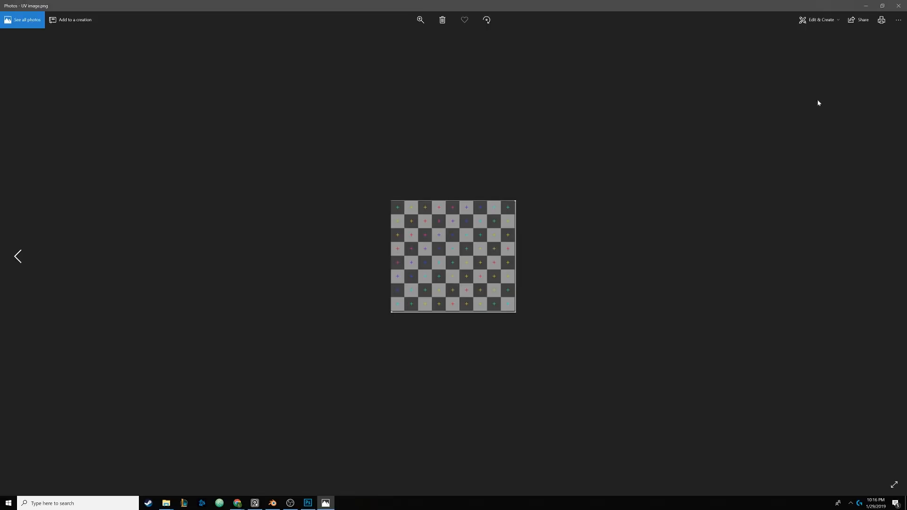
click(899, 5)
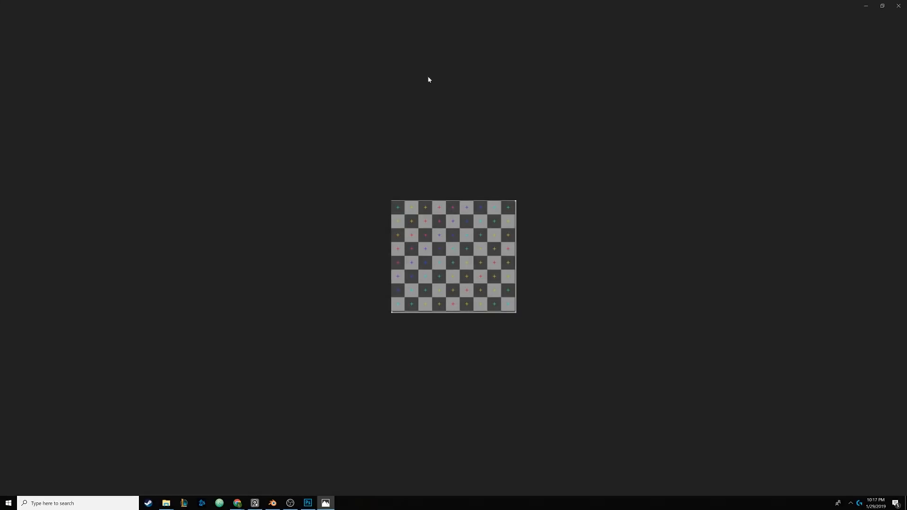
click(882, 6)
mouse_move(462, 156)
mouse_down()
mouse_move(430, 163)
mouse_move(451, 144)
mouse_up()
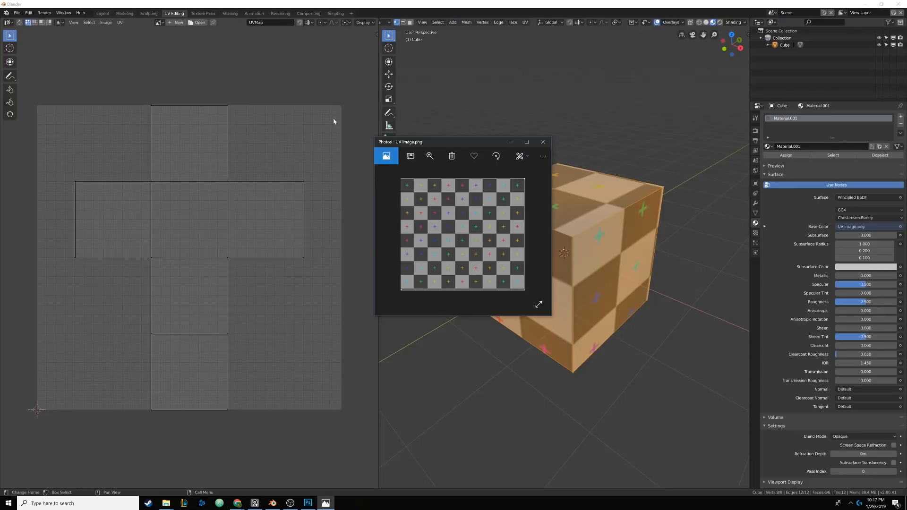
drag(456, 146, 806, 104)
click(282, 137)
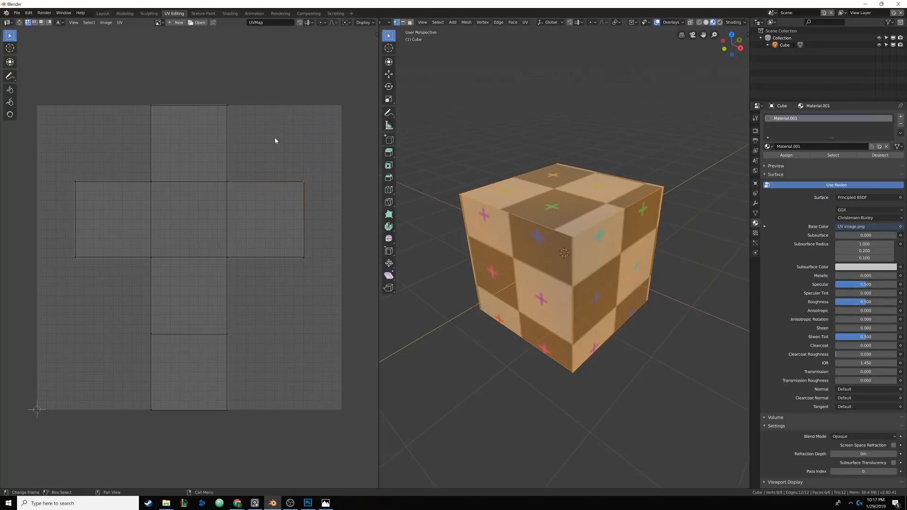
Select the cube's entire UV layout and scale it up well beyond the image bounds
key(a)
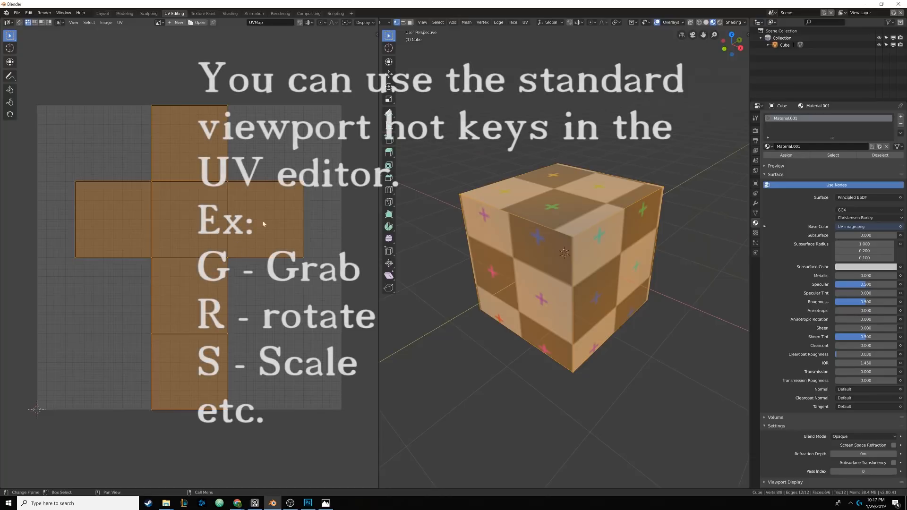
key(s)
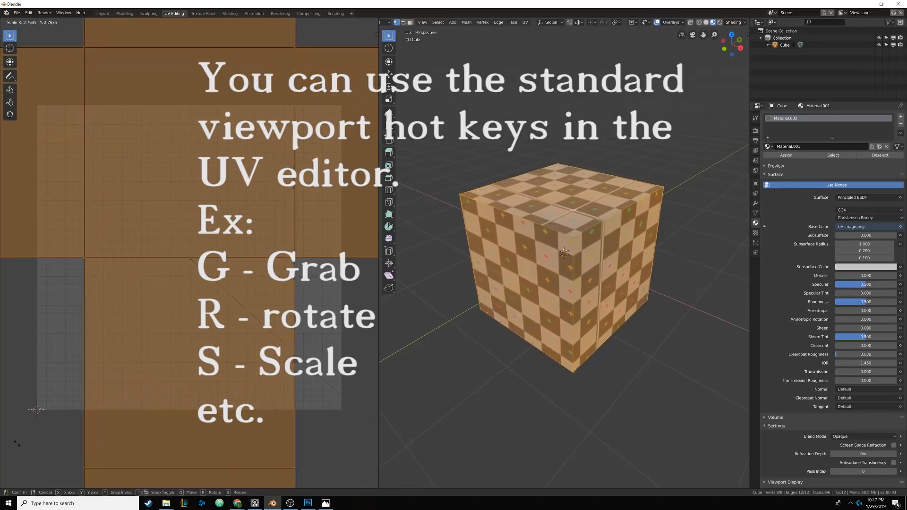
click(36, 454)
scroll(185, 345, down, 5)
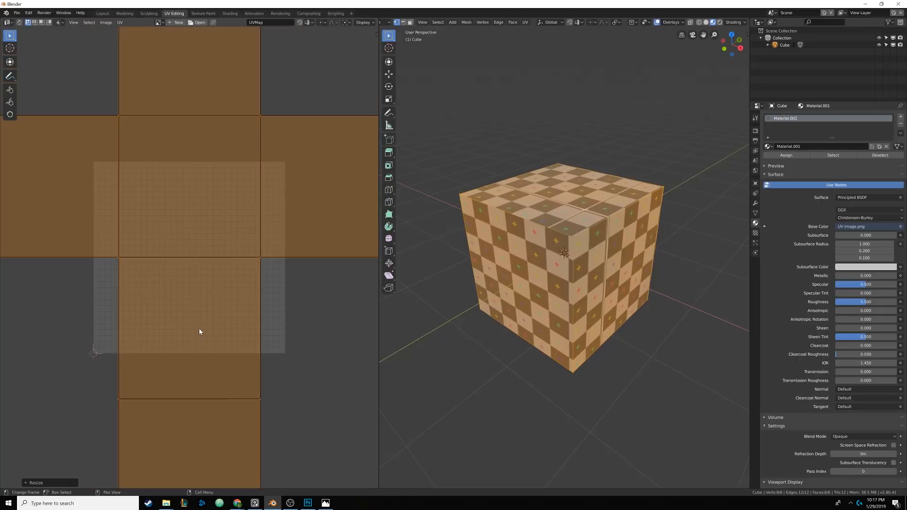
scroll(208, 302, up, 2)
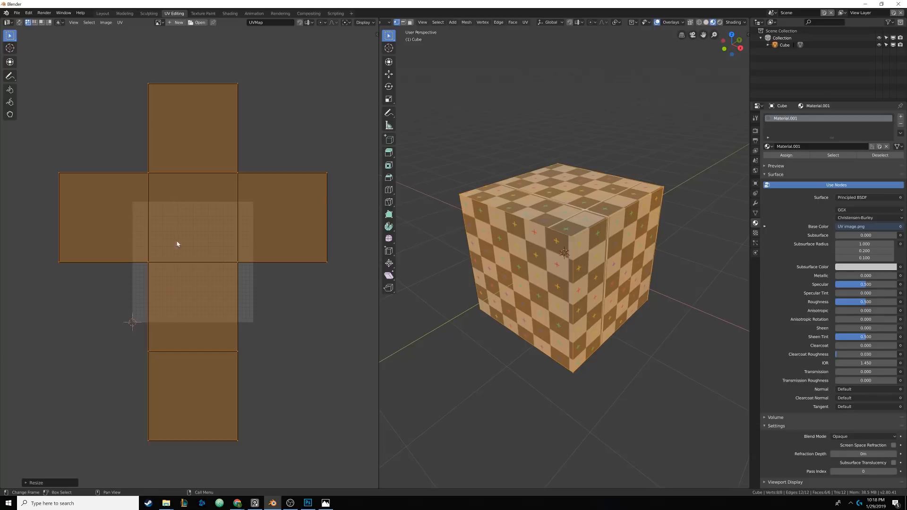
Switch the UV Editor to face selection, pick individual faces of the enlarged layout, and clear the selection
shift+middle_drag(515, 211, 543, 254)
scroll(512, 221, up, 2)
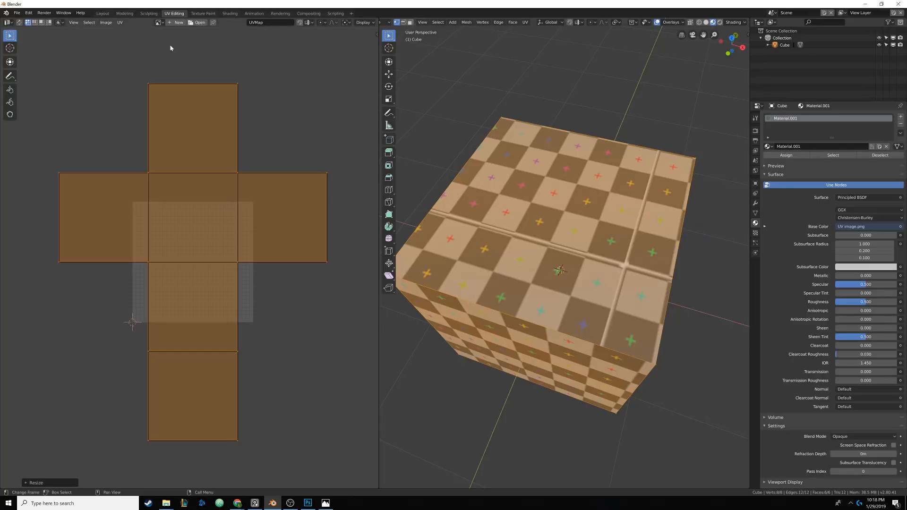
click(41, 22)
click(232, 229)
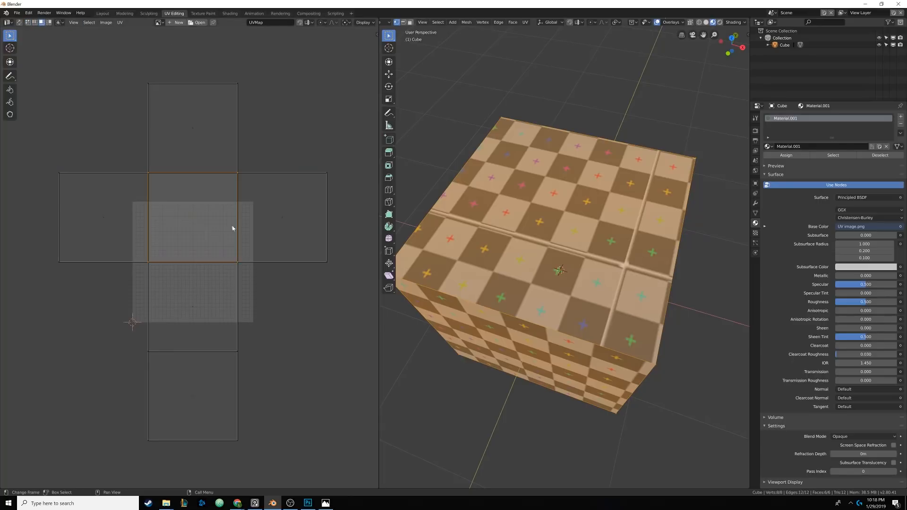
click(298, 210)
key(alt+a)
Select only the cube's top face in mesh face selection mode and examine how the texture repeats across it
middle_drag(528, 216, 558, 200)
click(410, 22)
click(600, 177)
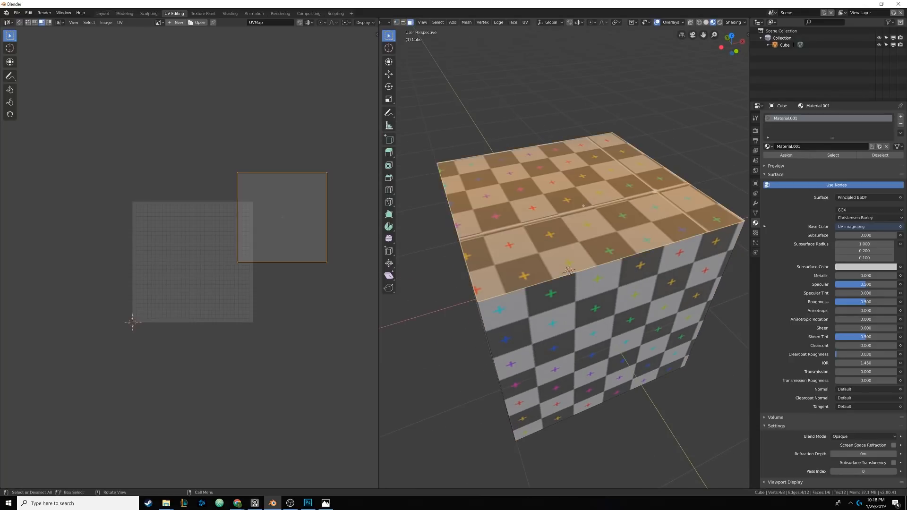
middle_drag(600, 177, 518, 212)
scroll(506, 219, down, 1)
scroll(506, 219, up, 1)
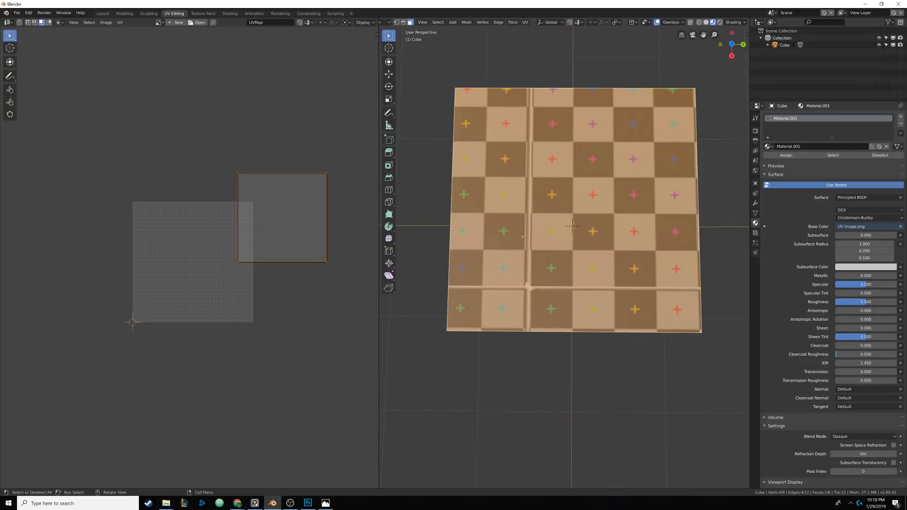
middle_drag(523, 237, 529, 265)
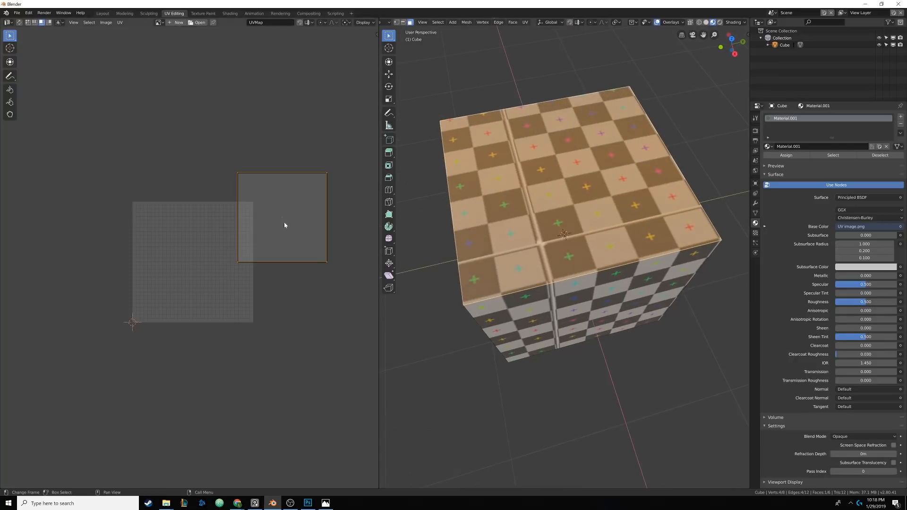
Undo the recent selection changes and the enlargement of the cube's UV layout
key(a)
key(a)
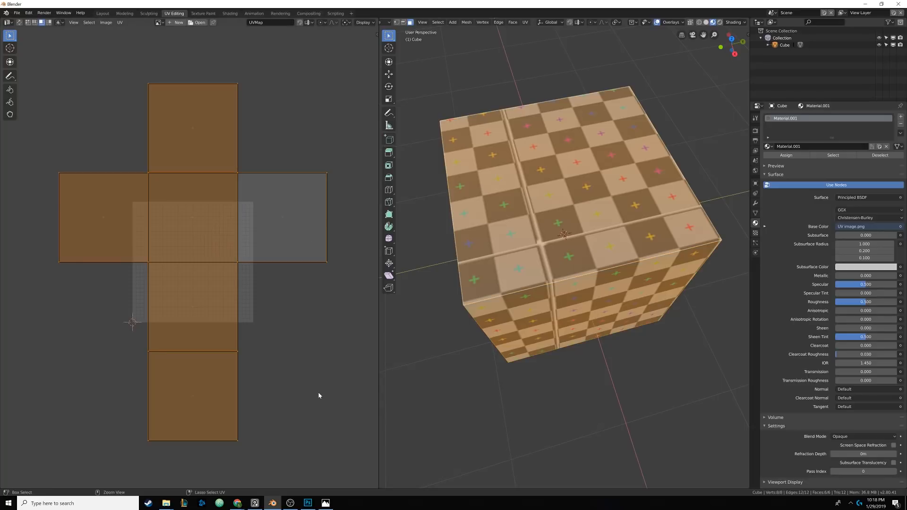
key(ctrl+z)
key(ctrl+z)
key(ctrl+z)
key(ctrl+z)
key(ctrl+z)
key(ctrl+z)
key(ctrl+z)
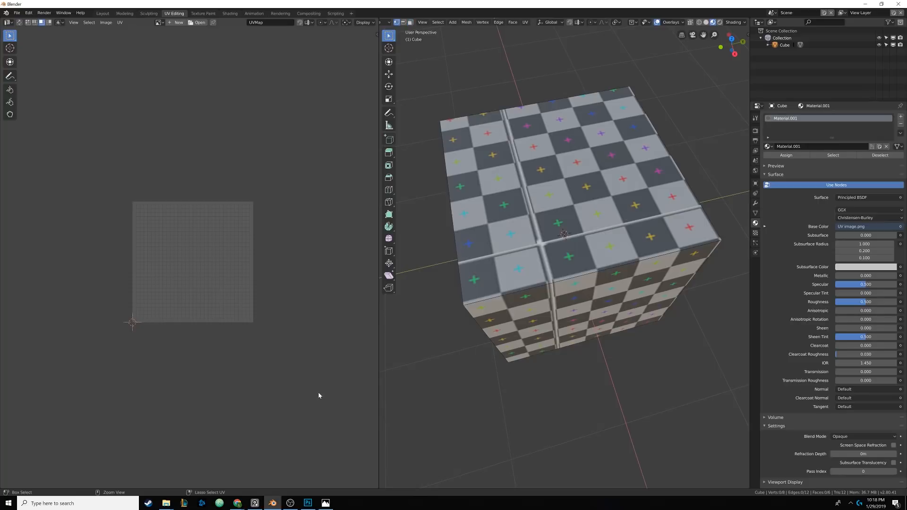
key(ctrl+z)
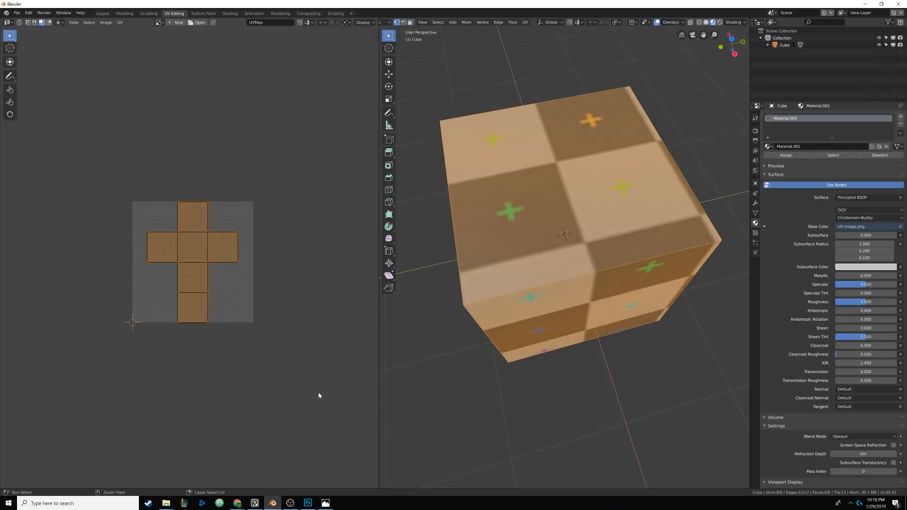
Try rotating the cube's whole UV layout by about 88 degrees, then cancel the rotation
scroll(229, 304, up, 5)
scroll(236, 210, down, 1)
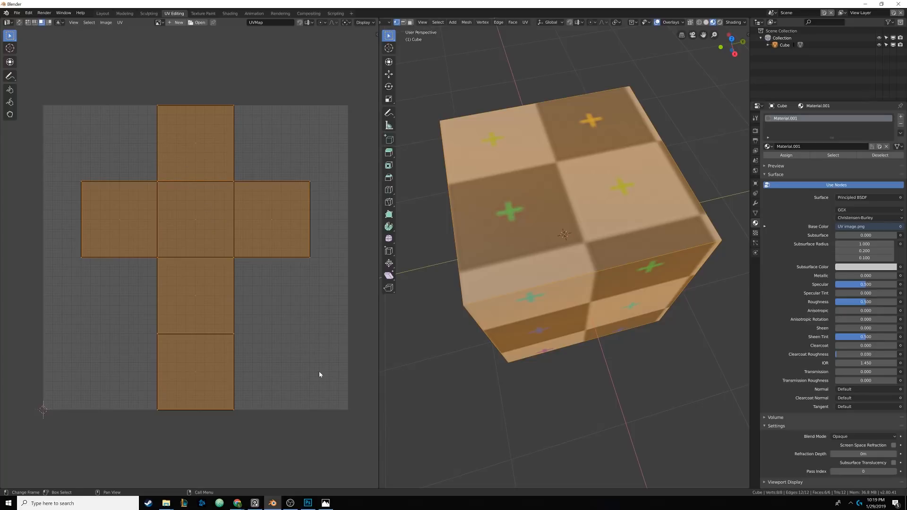
key(r)
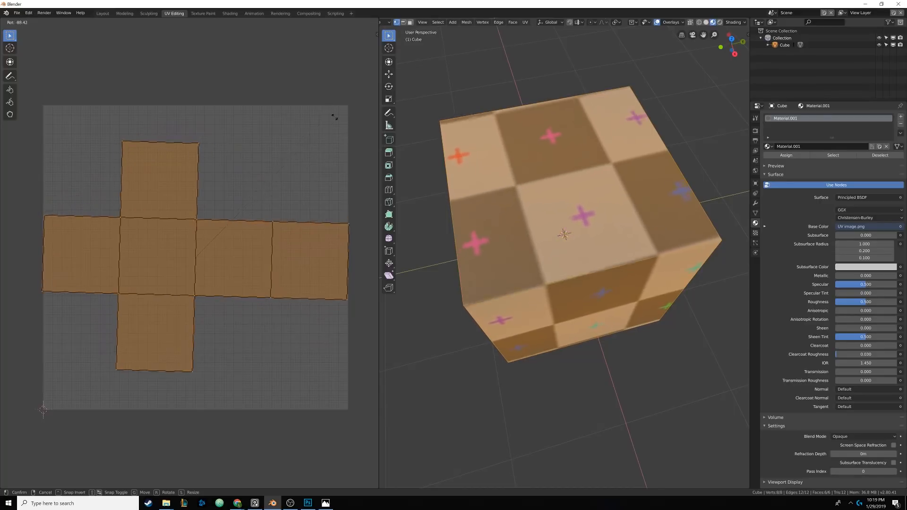
right_click(292, 355)
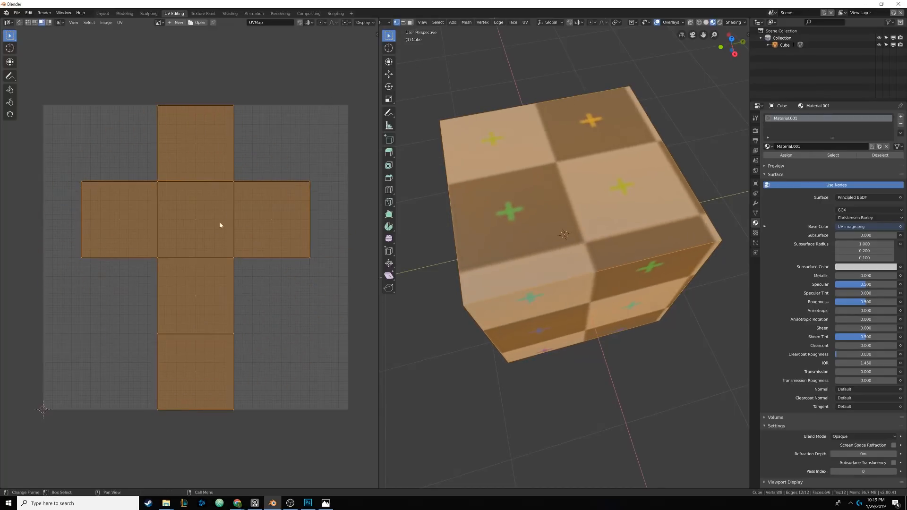
scroll(222, 208, down, 1)
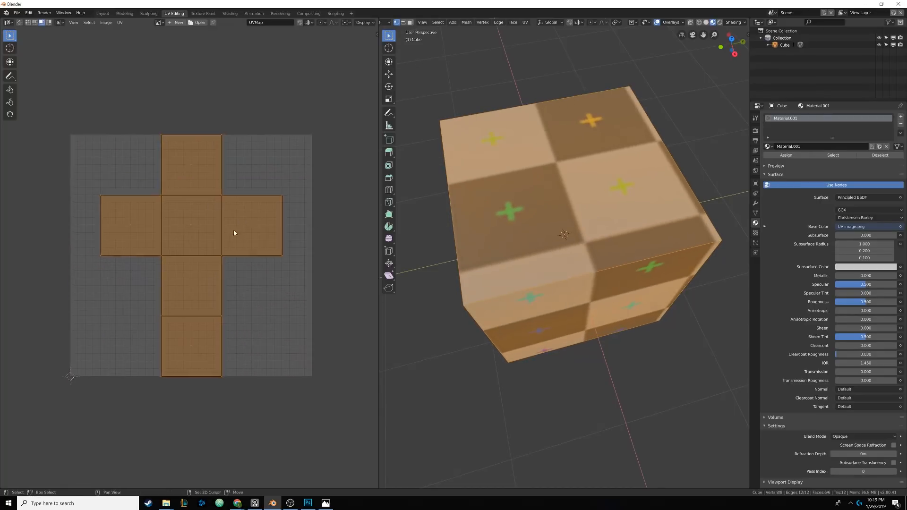
scroll(234, 230, up, 1)
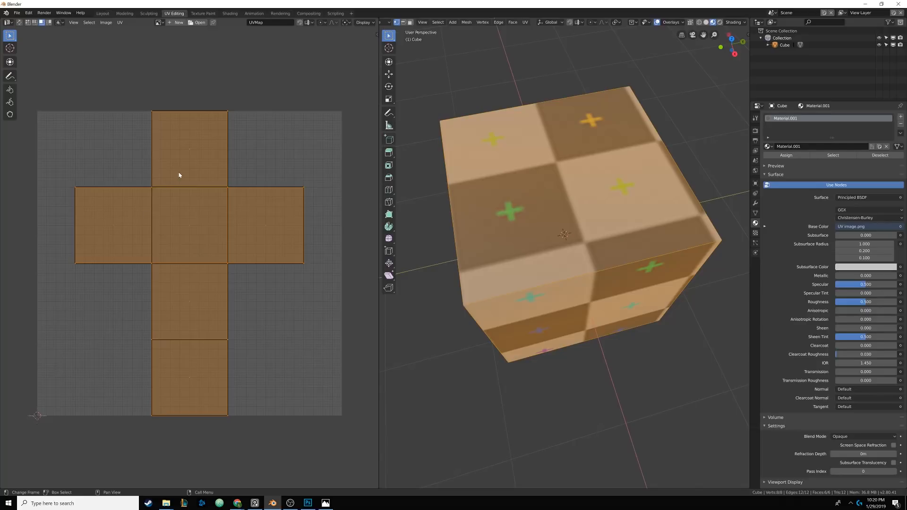
Open the UV layout export for the cube and leave it without exporting
click(120, 22)
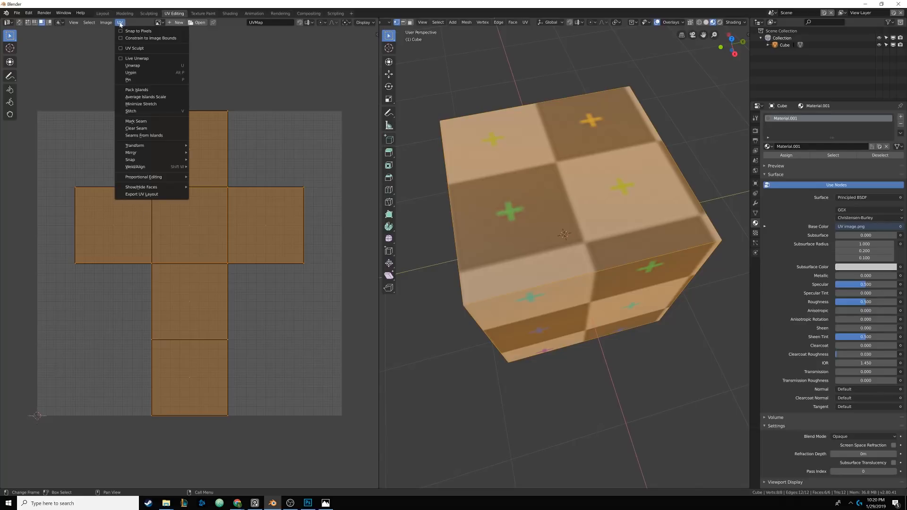
click(144, 194)
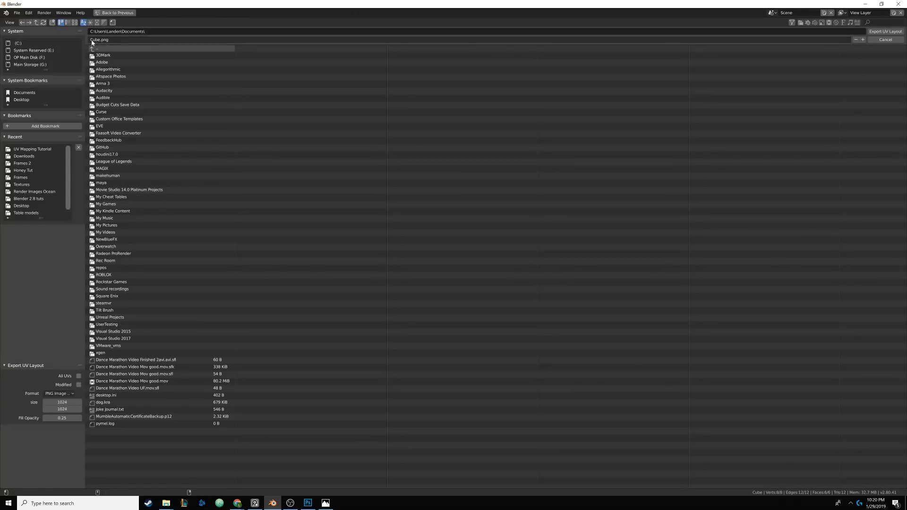
click(885, 39)
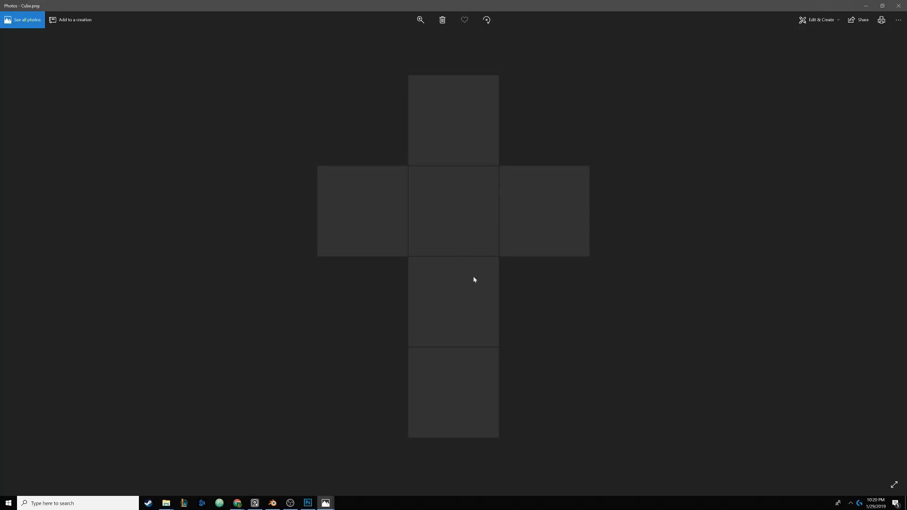
Close the Cube.png preview, switch to Photoshop, add a new layer above the UV layout, and lock the layout layer
click(896, 5)
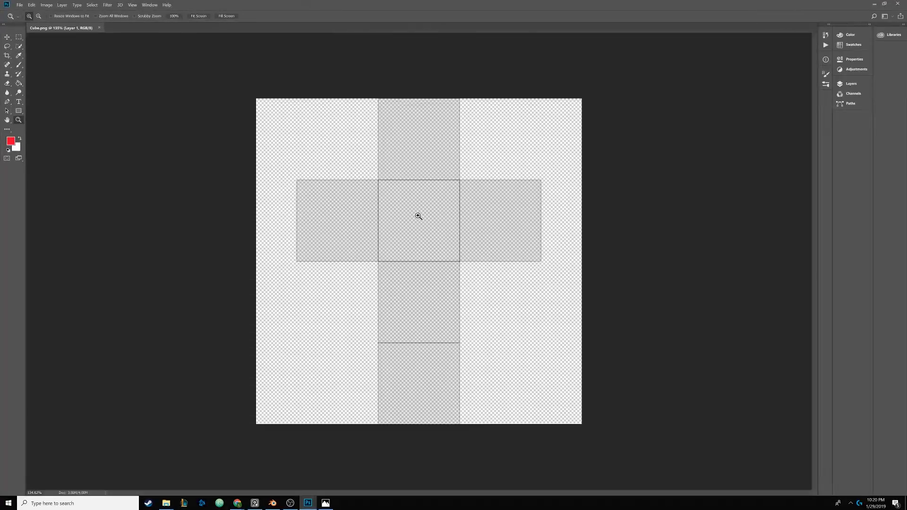
right_click(418, 216)
click(428, 215)
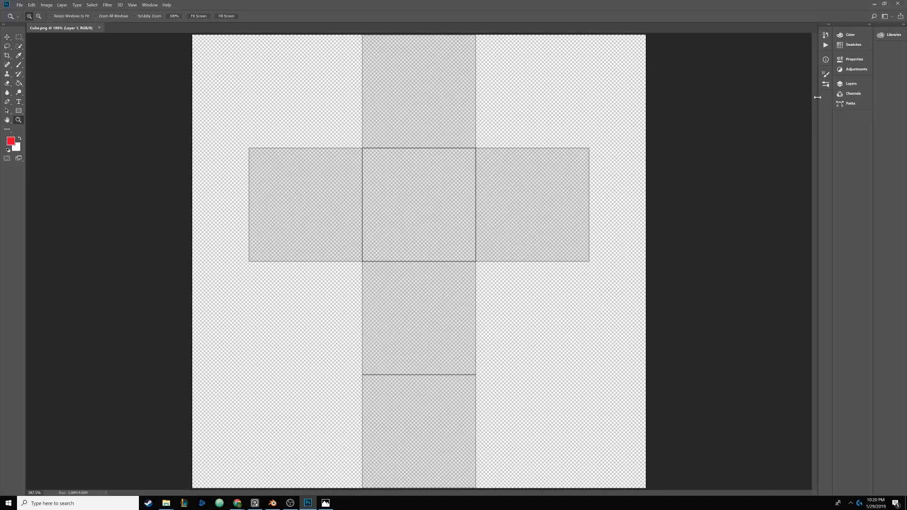
drag(818, 97, 746, 103)
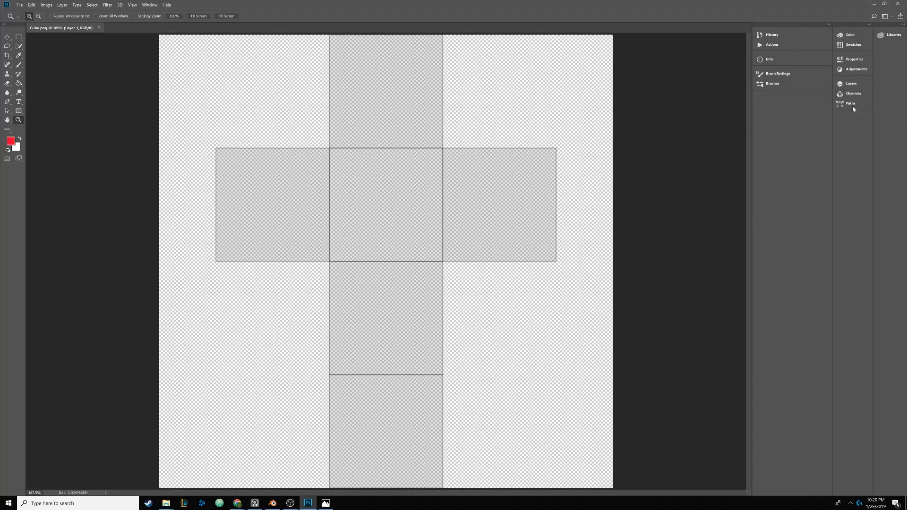
click(851, 83)
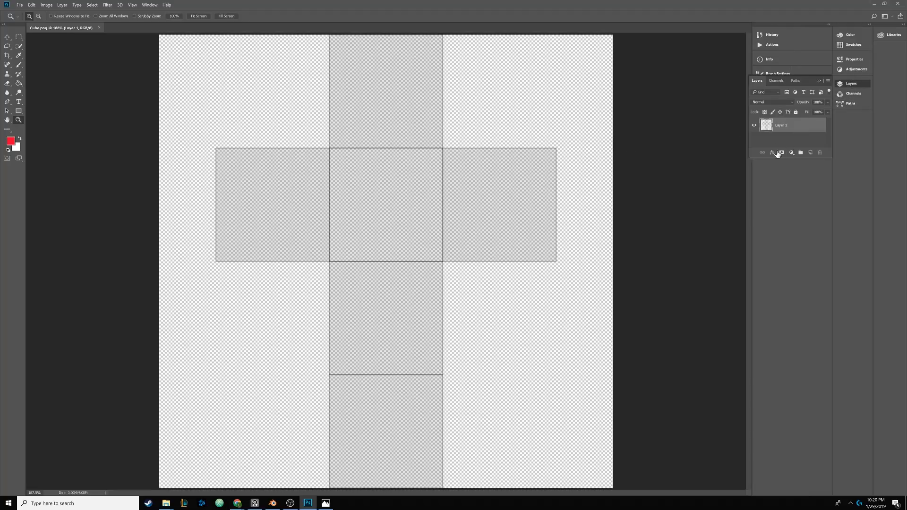
click(811, 153)
click(795, 137)
click(796, 112)
click(791, 132)
Paint a red blob with the Brush tool inside the topmost square of the cross layout
click(20, 65)
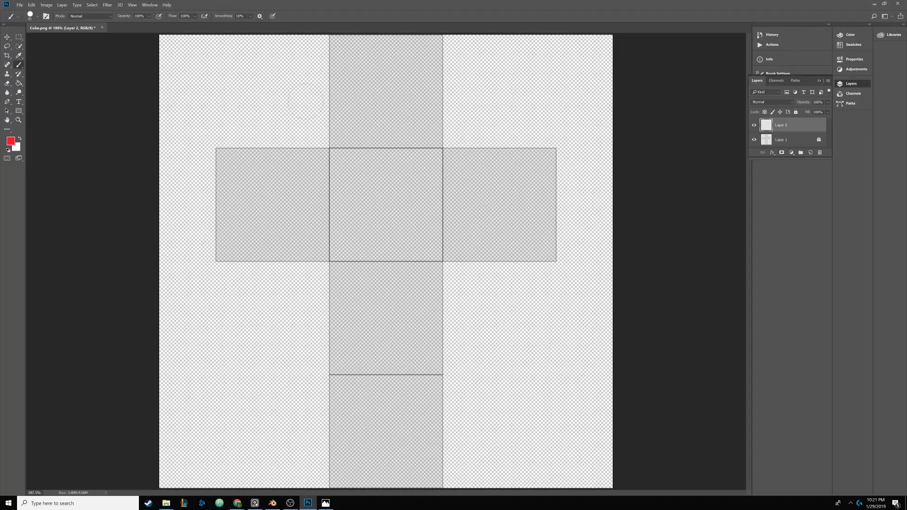
mouse_move(379, 85)
mouse_down()
mouse_move(378, 109)
mouse_move(388, 90)
mouse_up()
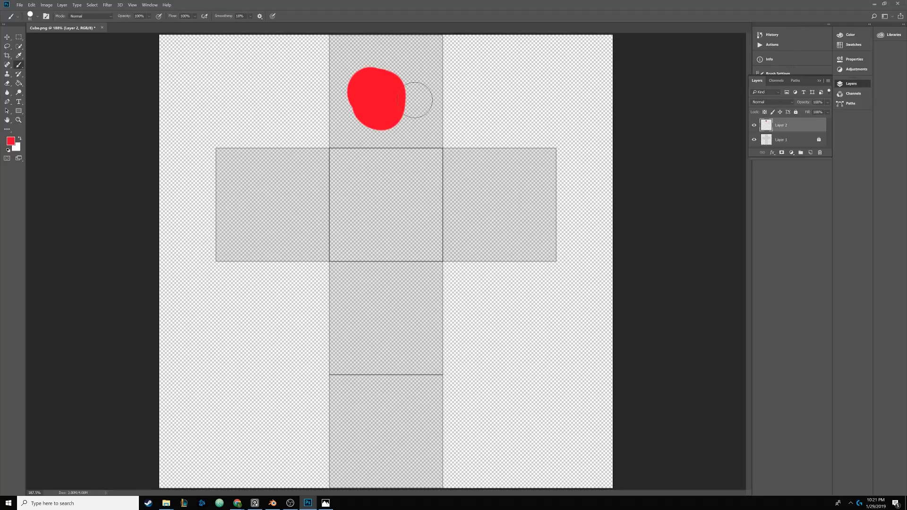
right_click(504, 116)
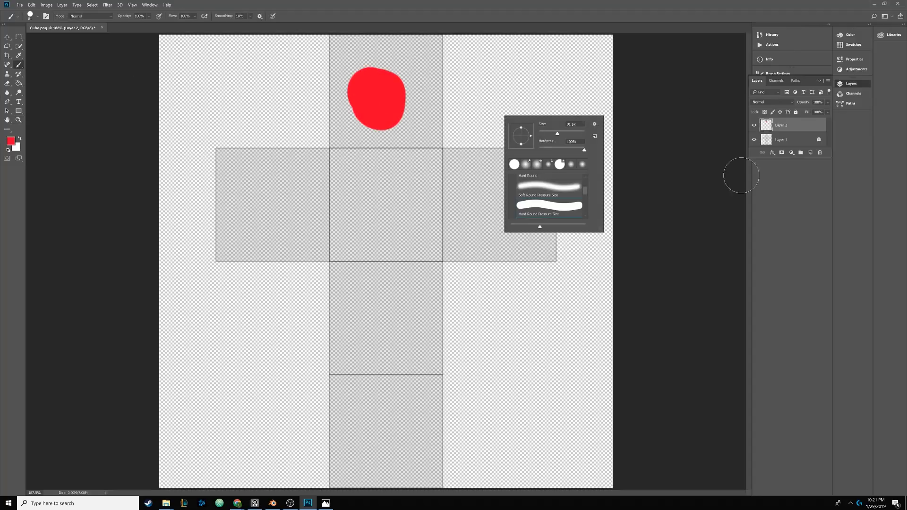
Change the brush colour to blue and paint a blob in the square below the centre and a horizontal bar in the left square
click(850, 34)
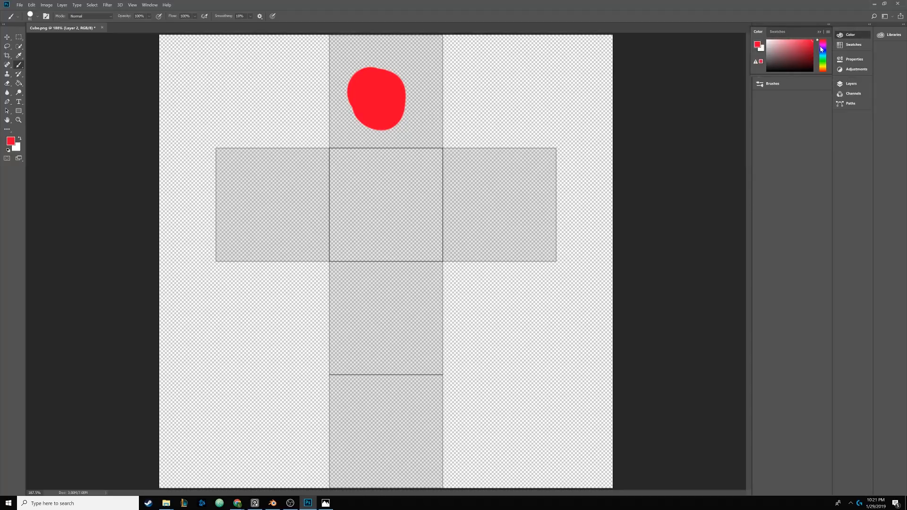
drag(821, 47, 823, 50)
drag(399, 314, 375, 321)
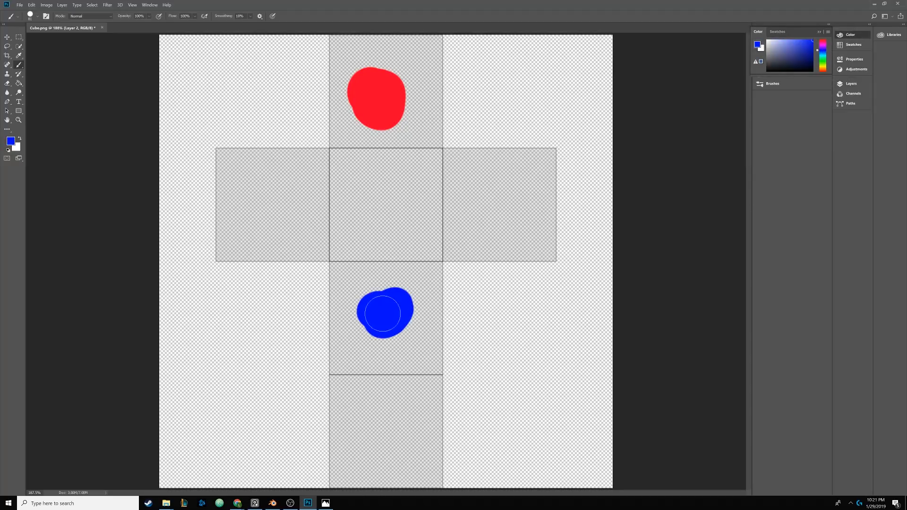
drag(252, 208, 293, 210)
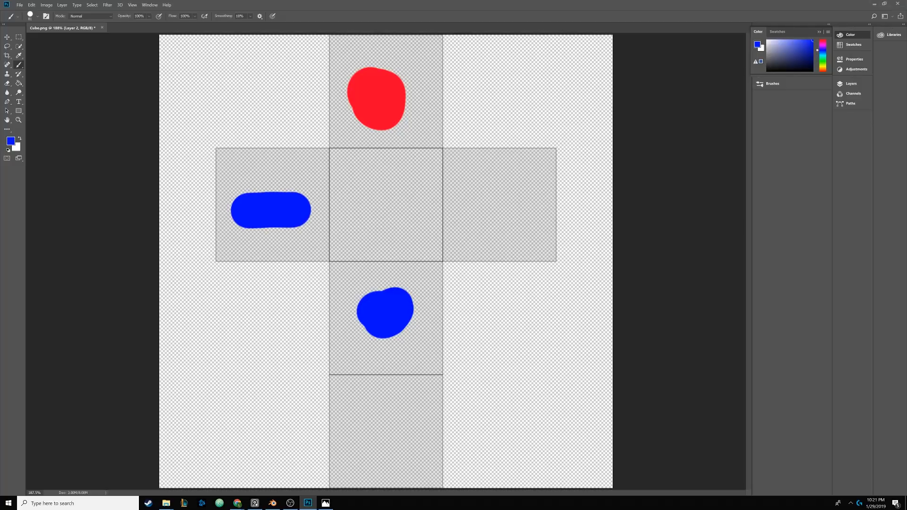
Change the brush colour to green and paint a diagonal stroke across the right square of the layout
click(822, 63)
click(811, 43)
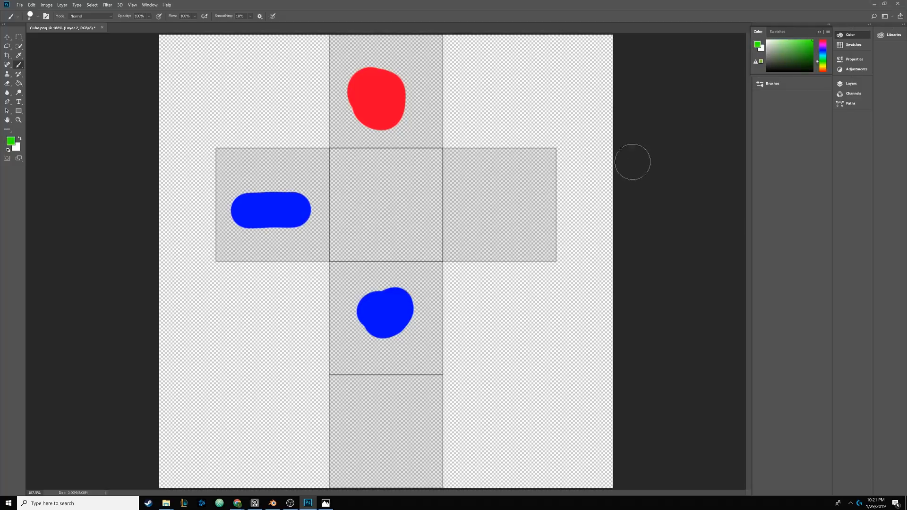
drag(518, 176, 480, 222)
Change the brush colour to black and paint a dot in the centre square and an X in the bottom square
drag(795, 70, 793, 77)
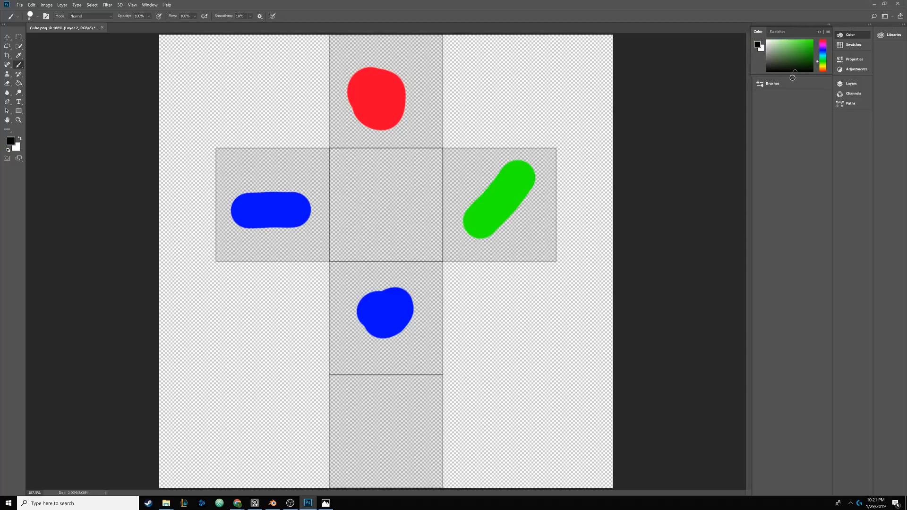
click(380, 202)
mouse_move(350, 394)
mouse_down()
mouse_move(392, 444)
mouse_move(414, 399)
mouse_up()
click(355, 463)
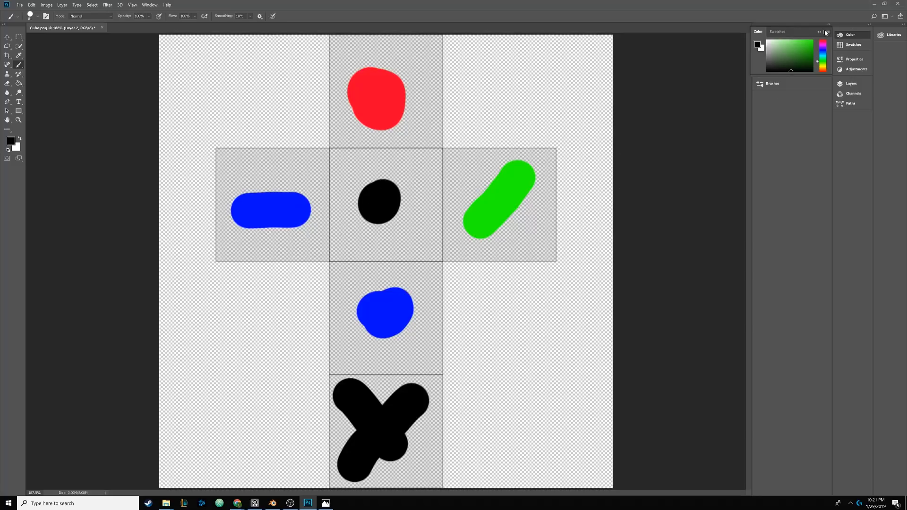
click(848, 36)
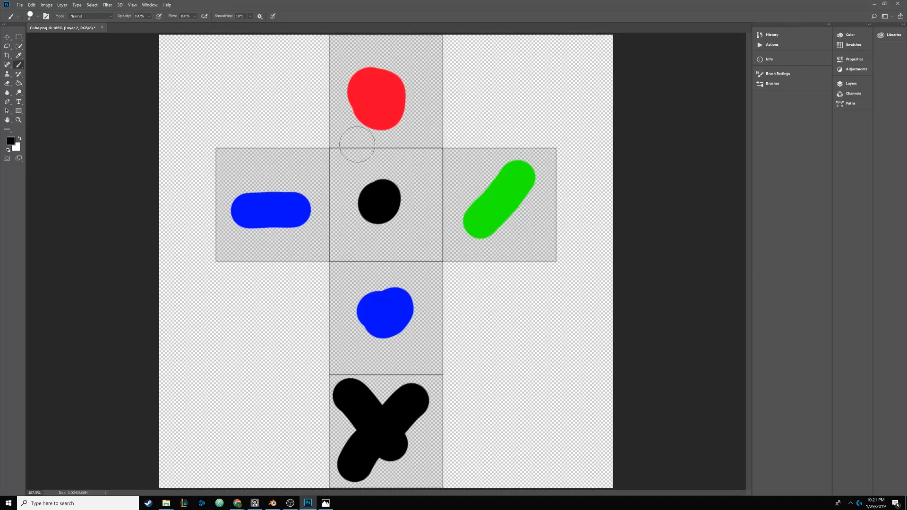
Hide the UV layout layer and save the painting as Texture.psd in the UV Mapping Tutorial folder, with Maximize Compatibility enabled
click(850, 84)
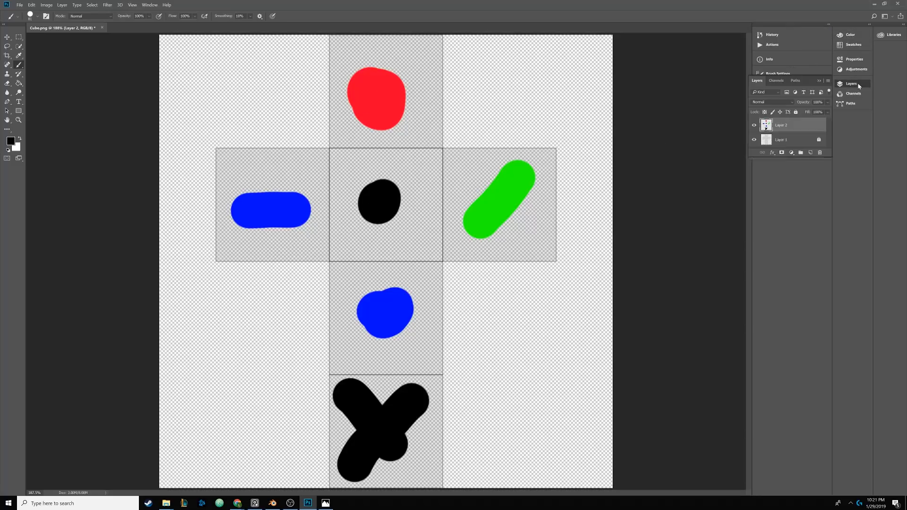
click(754, 140)
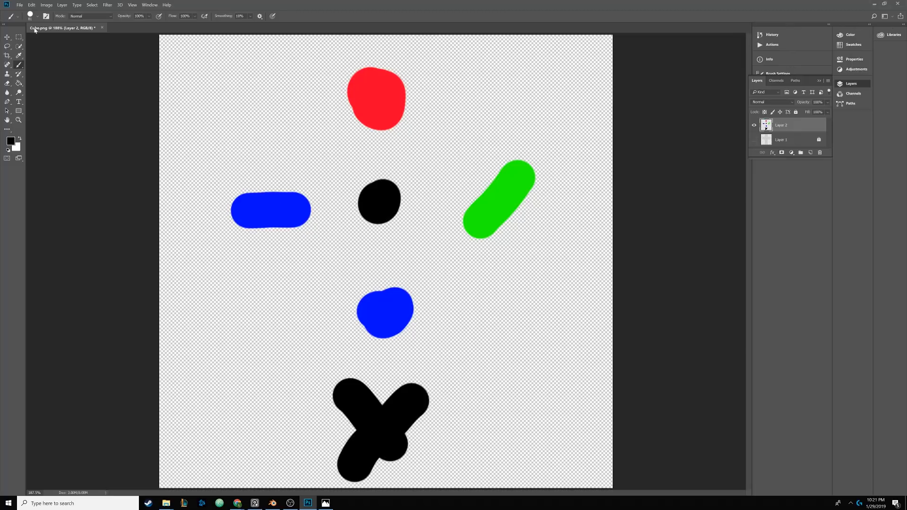
click(20, 5)
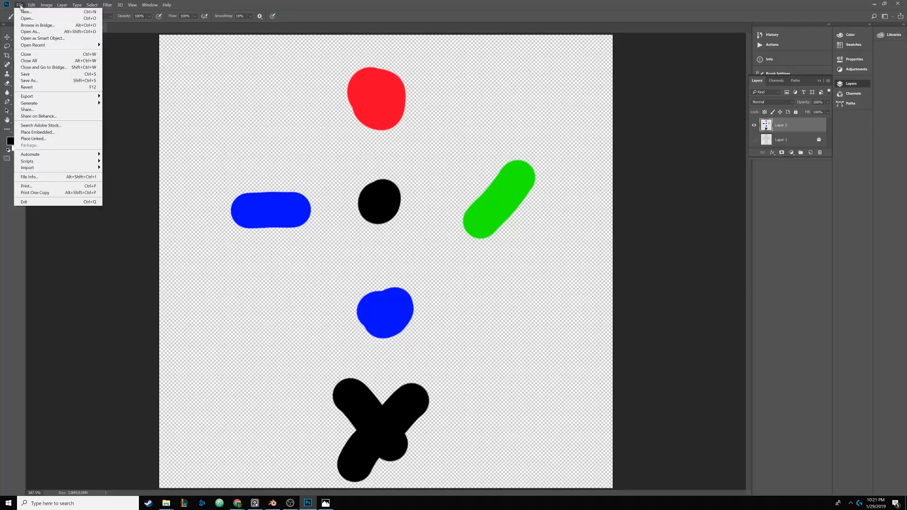
click(26, 74)
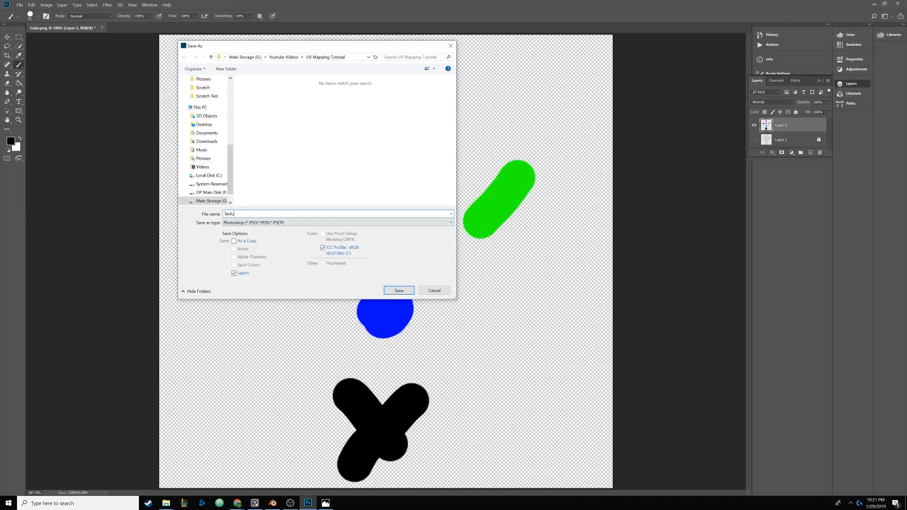
click(393, 292)
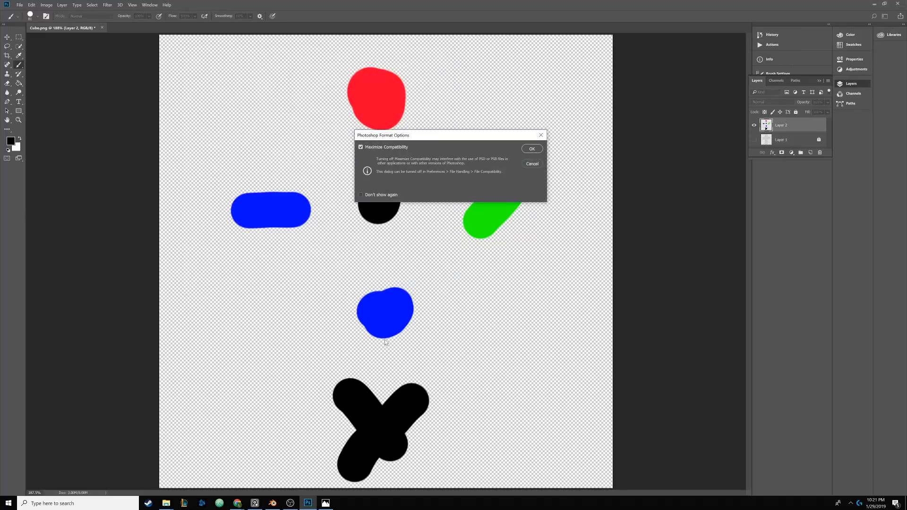
click(532, 149)
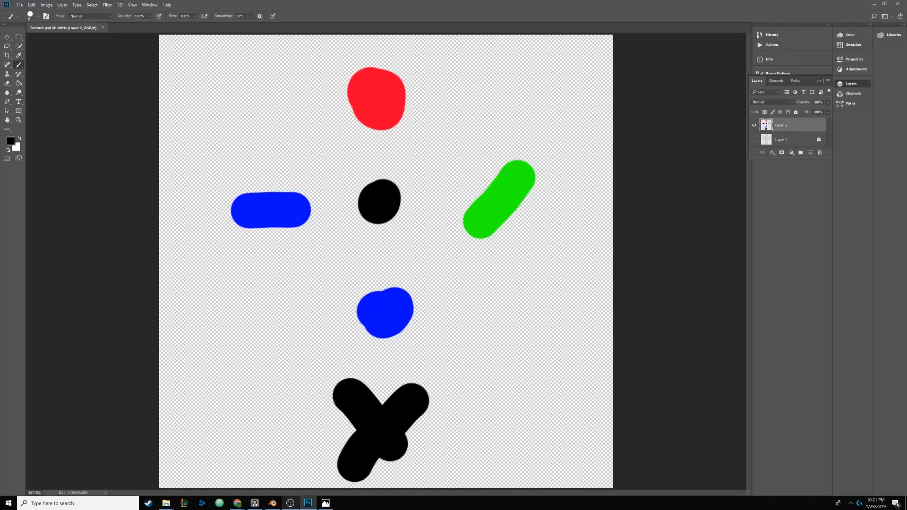
Switch to Blender's Shading workspace and delete the UV Image.png texture node from the cube's material
click(272, 503)
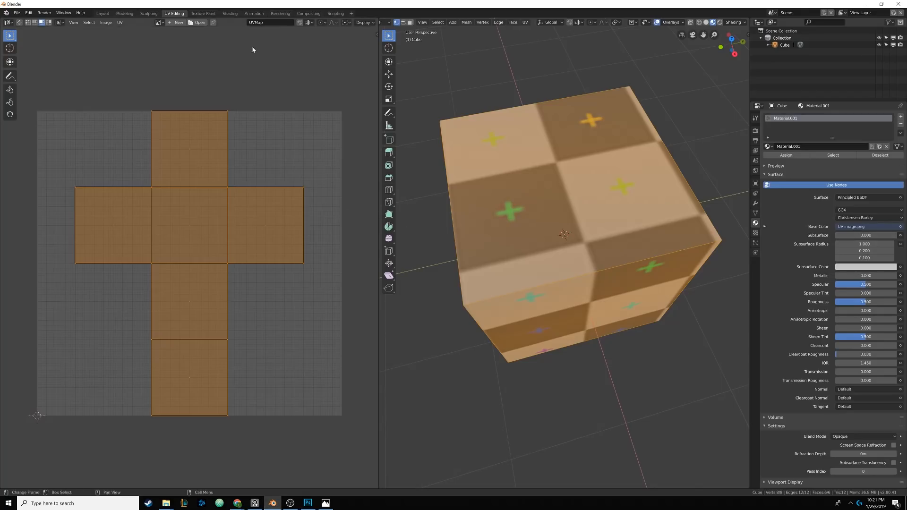
click(230, 13)
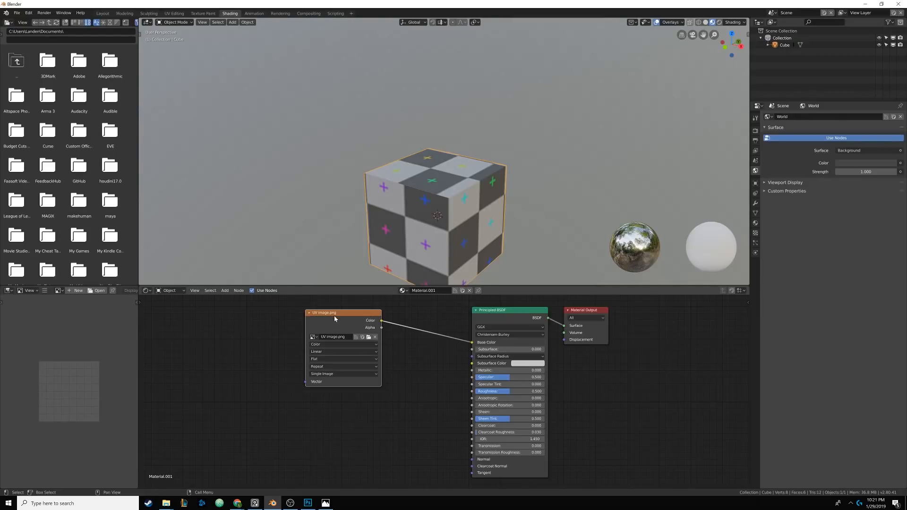
key(x)
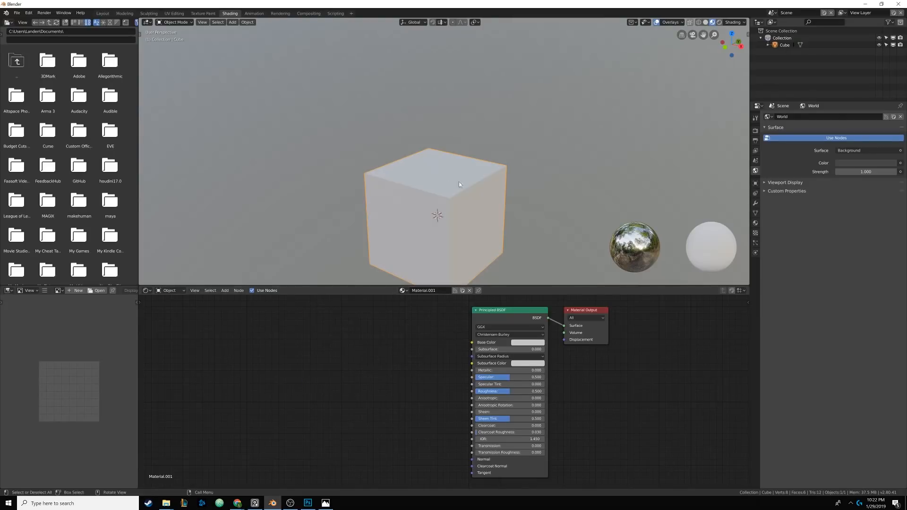
Add an Image Texture node beside the Principled BSDF and browse the UV Mapping Tutorial folder for its image
key(shift+a)
mouse_move(348, 349)
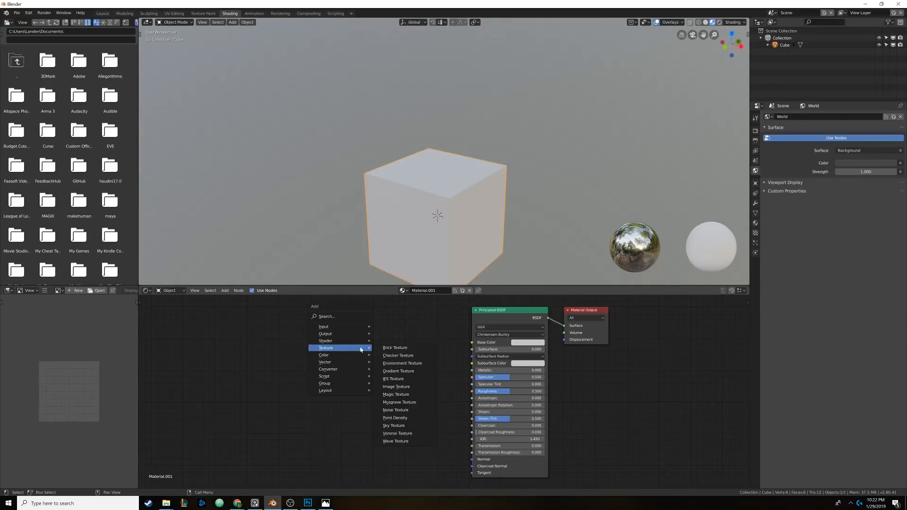
click(407, 386)
click(387, 344)
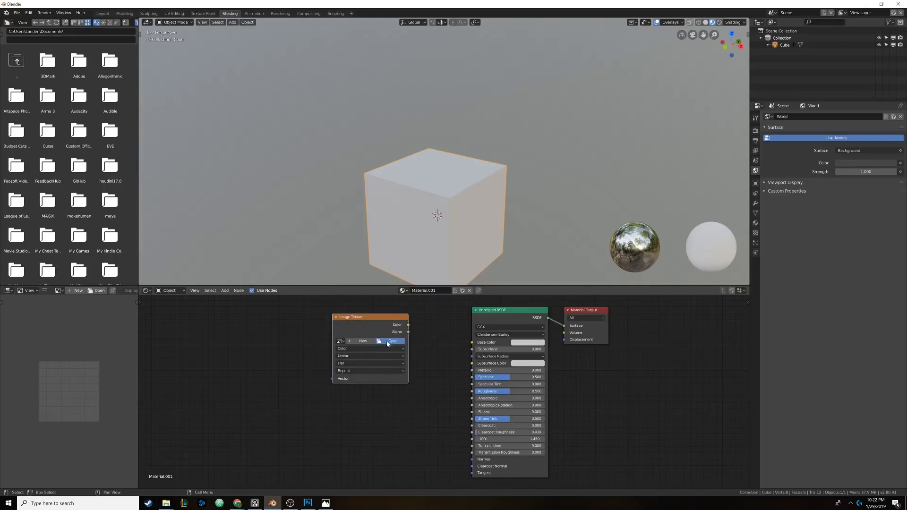
click(388, 344)
click(26, 150)
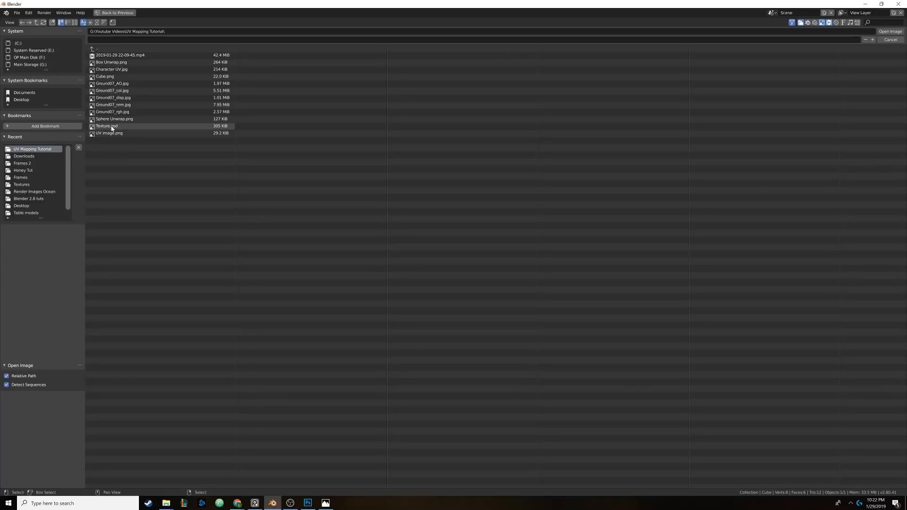
Switch to Photoshop and save a PNG copy of the painting named Texture in the UV Mapping Tutorial folder
click(308, 503)
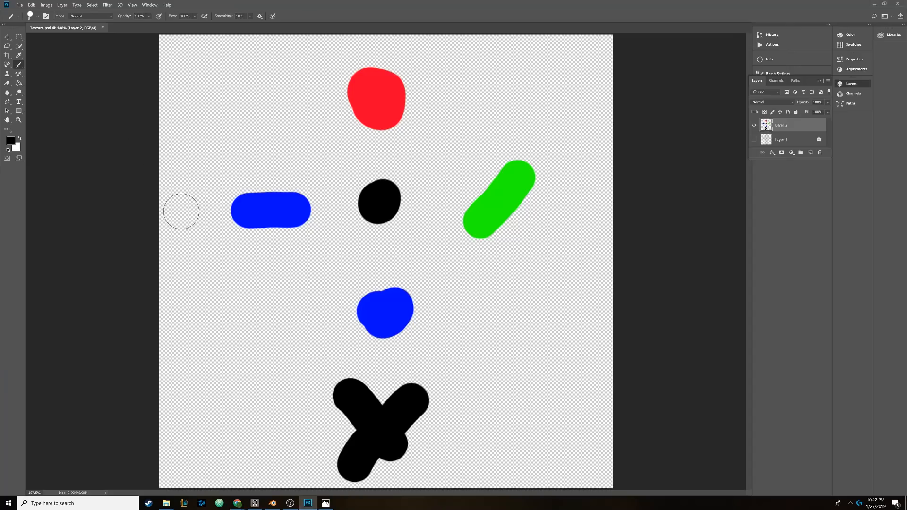
click(19, 4)
click(37, 82)
click(270, 223)
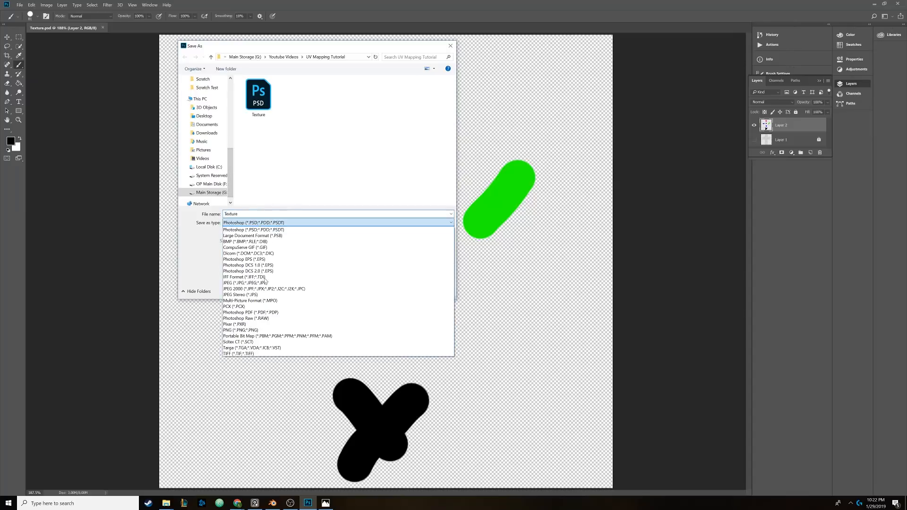
click(241, 330)
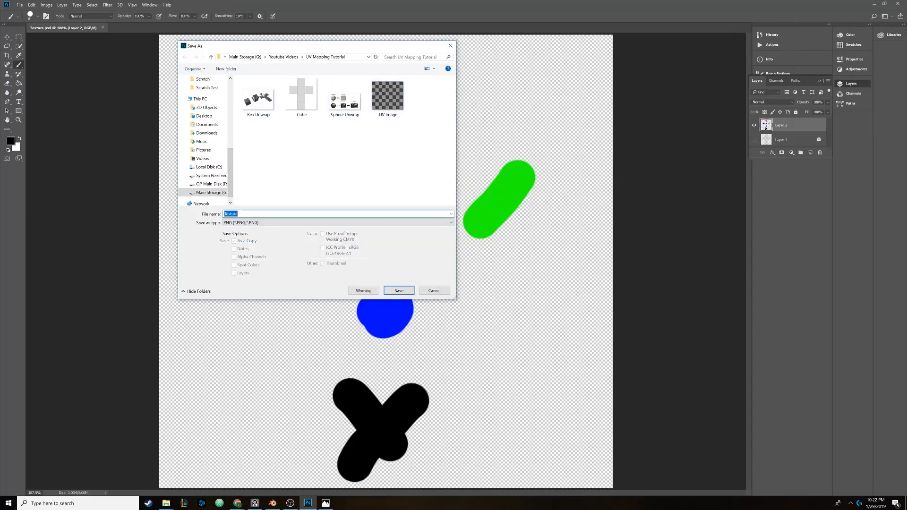
click(399, 290)
click(491, 154)
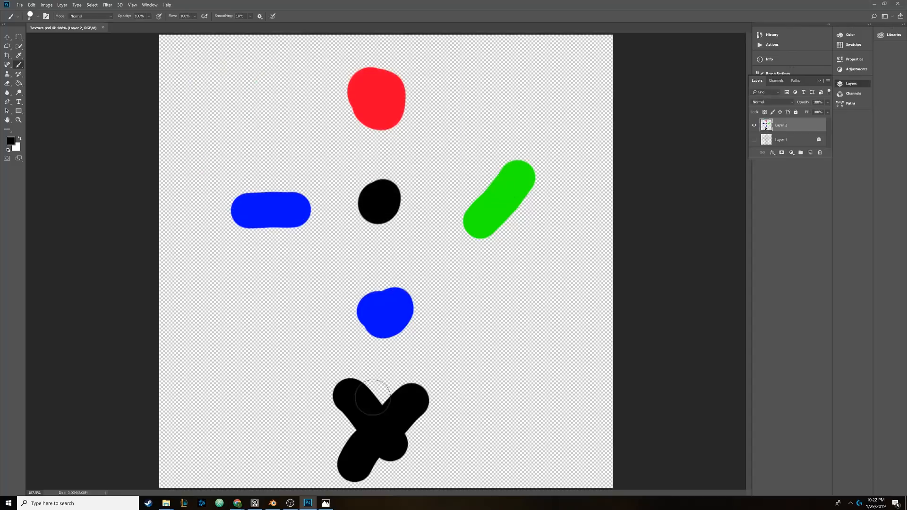
Return to Blender, load Texture.png into the Image Texture node and connect its Color output to the Principled BSDF's Base Color
click(273, 502)
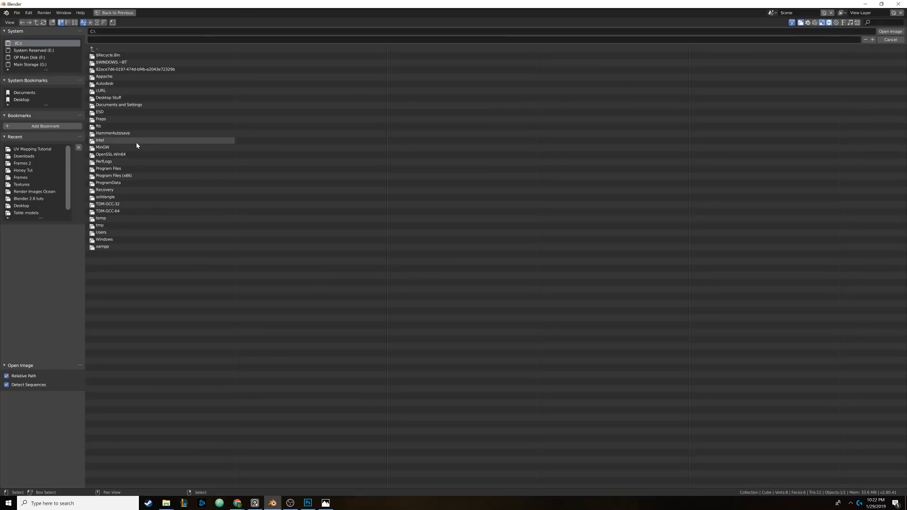
click(24, 150)
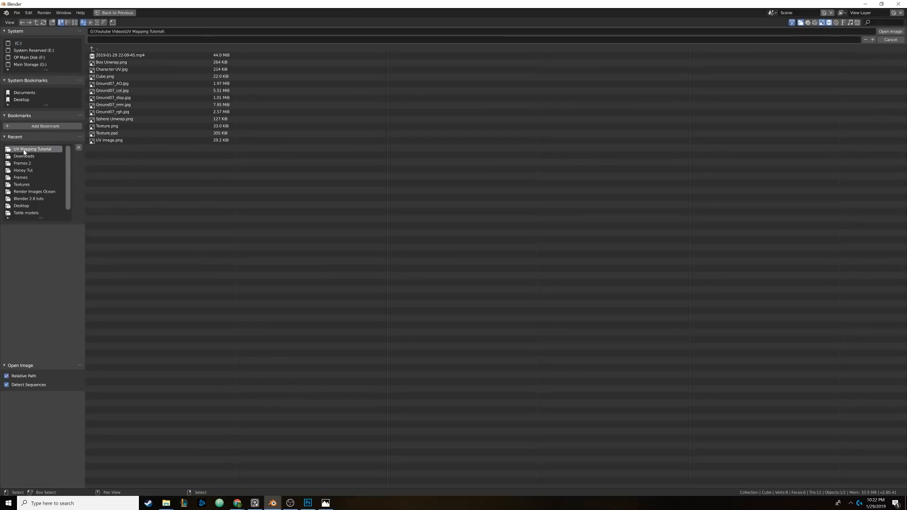
click(107, 126)
click(890, 31)
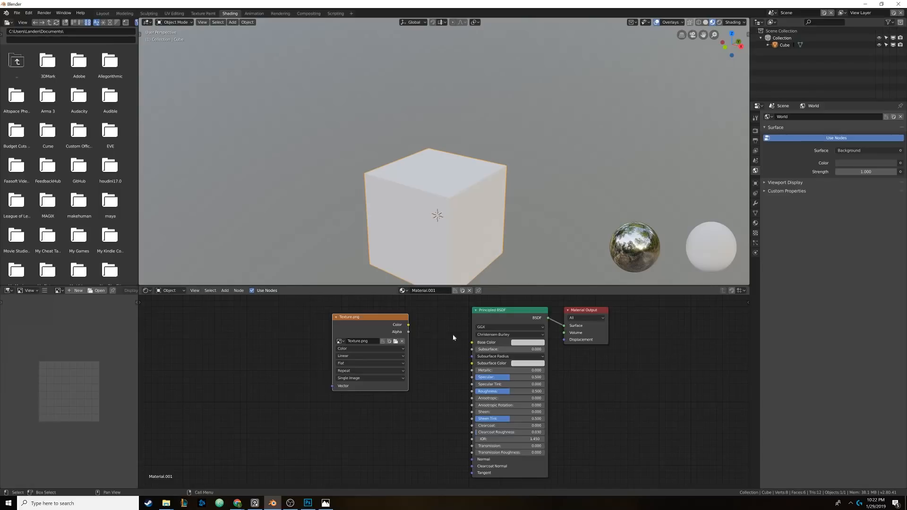
drag(409, 326, 472, 343)
scroll(434, 155, up, 3)
shift+middle_drag(438, 215, 471, 176)
middle_drag(472, 98, 486, 162)
Compare the textured cube with the Photoshop painting and examine its faces against the full UV layout in the UV Editing workspace
click(307, 504)
click(307, 504)
click(174, 13)
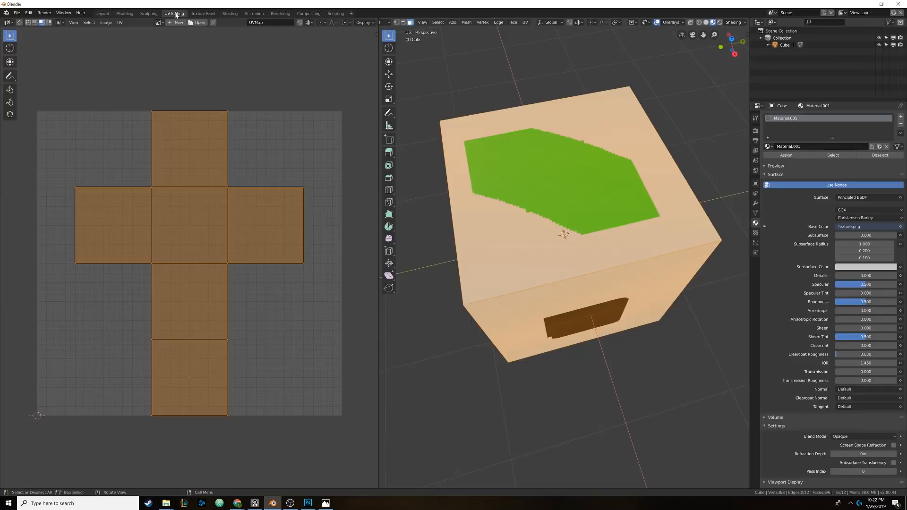
key(s)
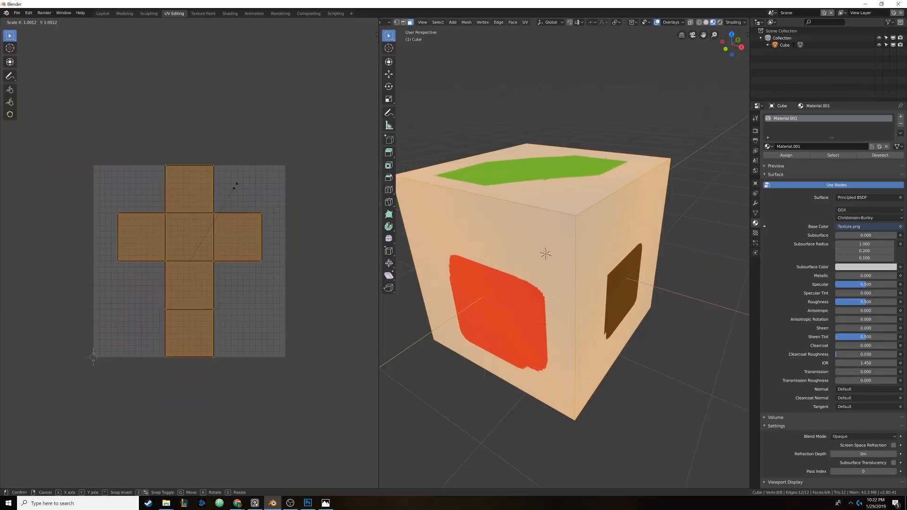
click(235, 186)
middle_drag(489, 269, 564, 290)
scroll(563, 290, down, 4)
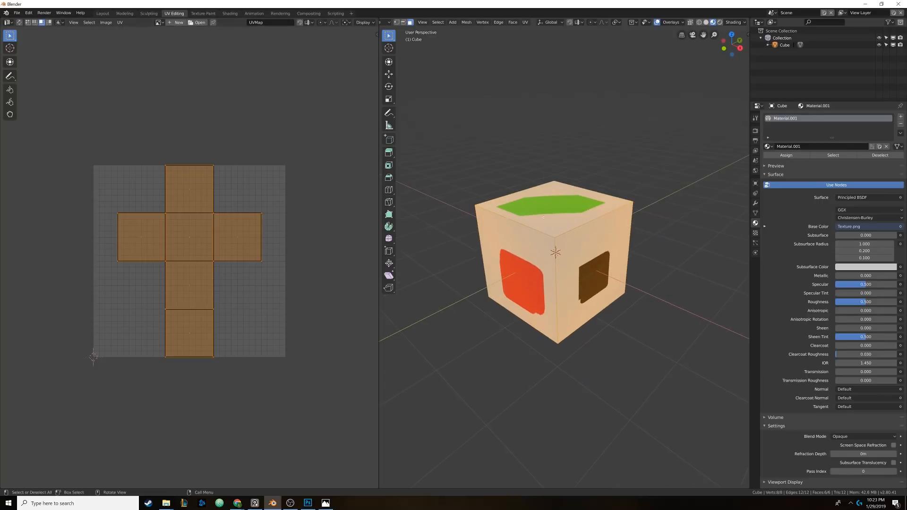
middle_drag(543, 217, 562, 243)
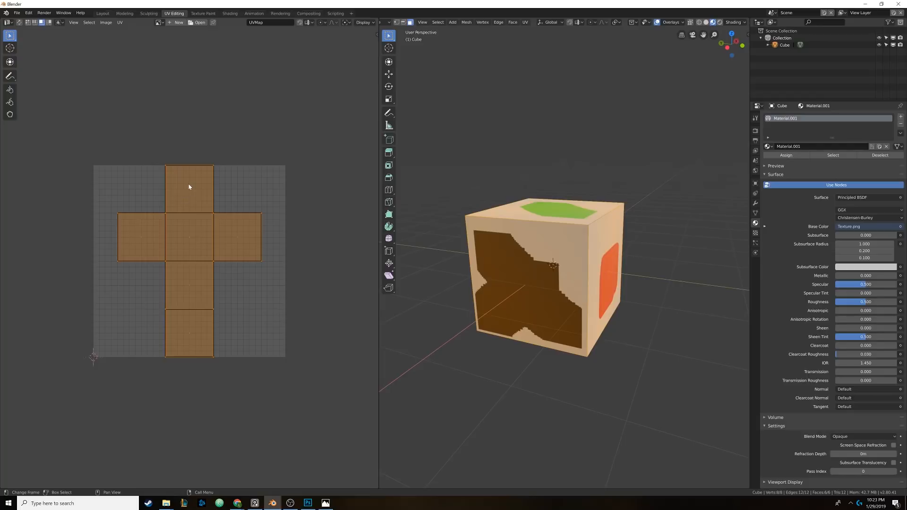
Select the cube's top face and compare its UV square with the green stroke in the Photoshop painting
click(190, 191)
middle_drag(543, 196, 545, 212)
click(545, 211)
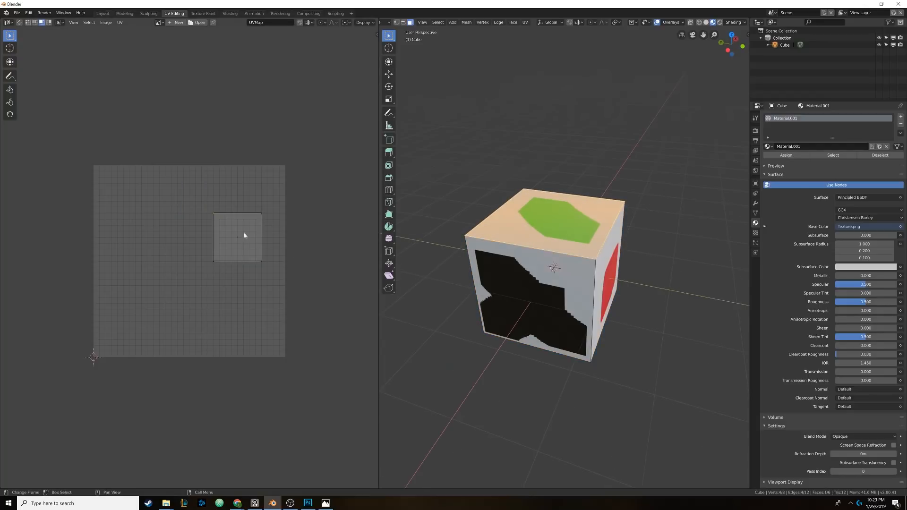
click(308, 502)
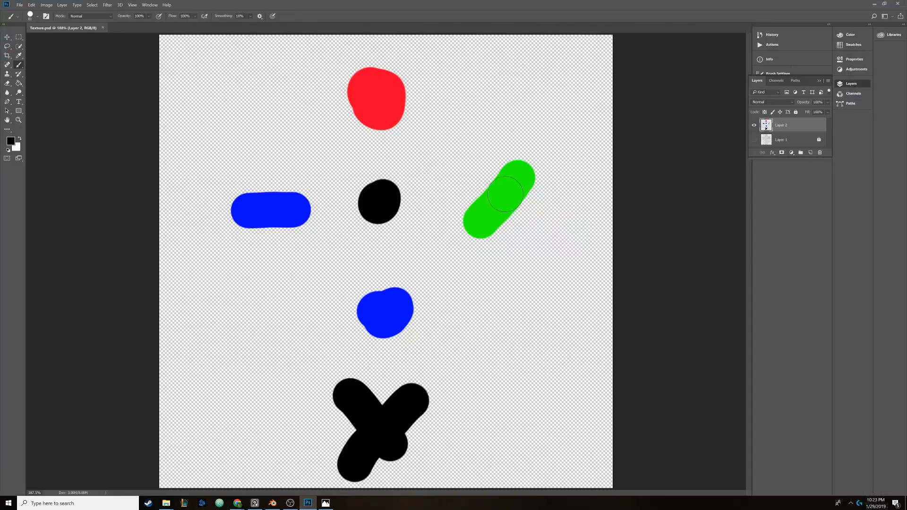
click(872, 3)
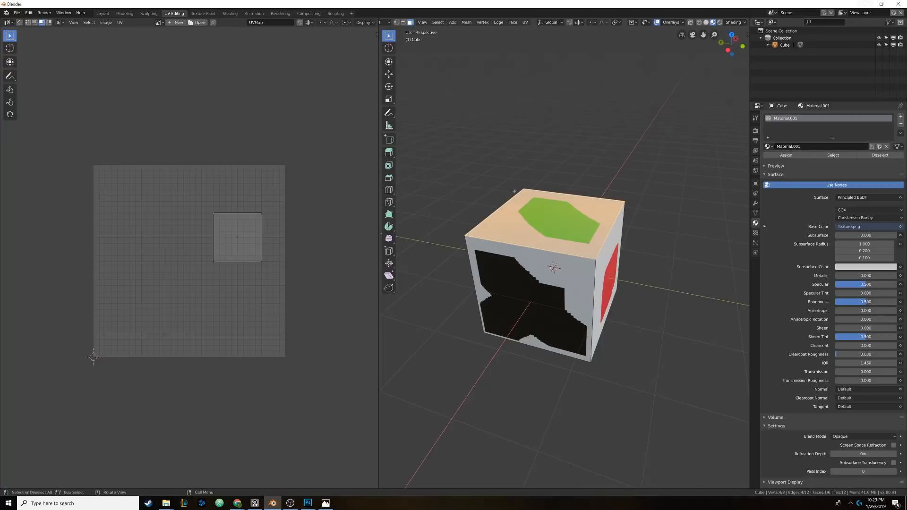
Select the side face with the blue dot and compare its UV square with the Photoshop painting
middle_drag(461, 279, 565, 284)
click(565, 283)
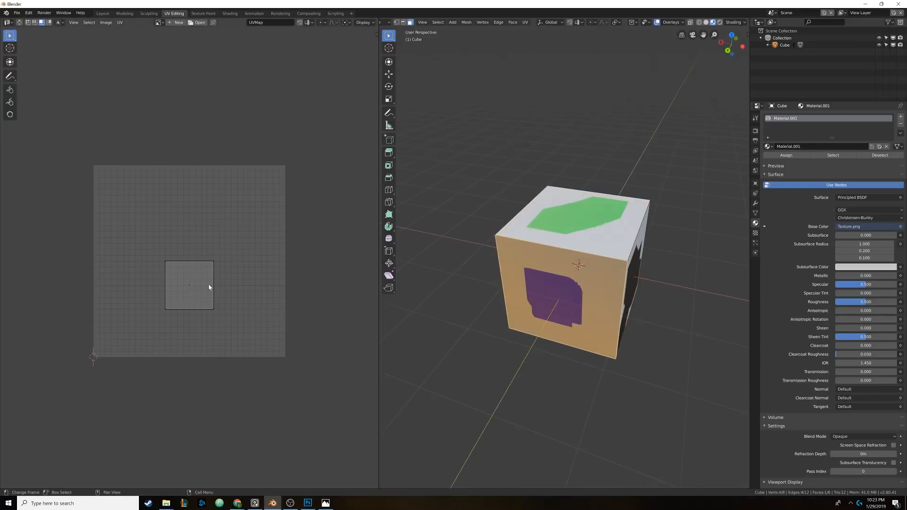
click(308, 503)
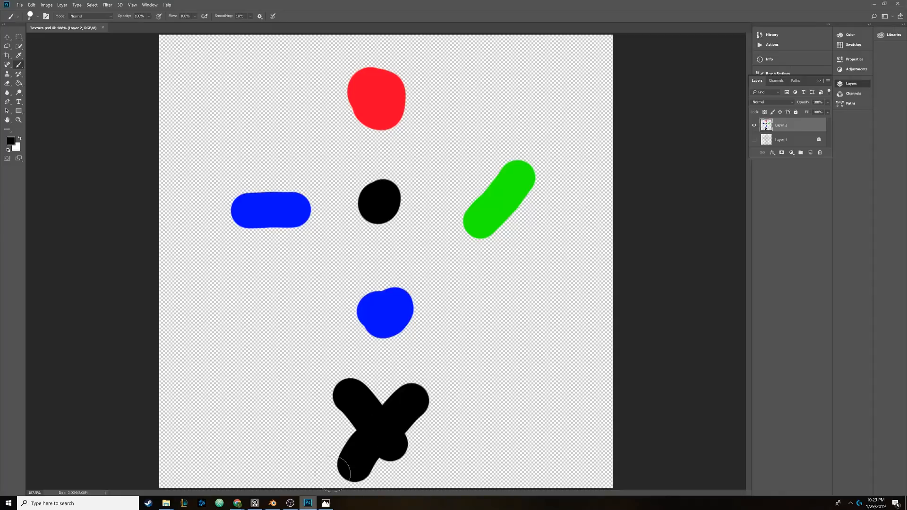
click(874, 4)
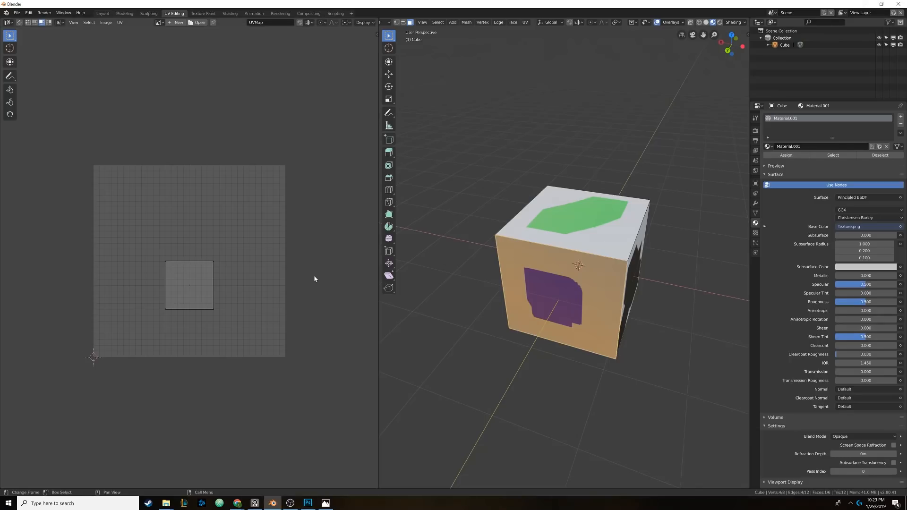
middle_drag(590, 236, 552, 243)
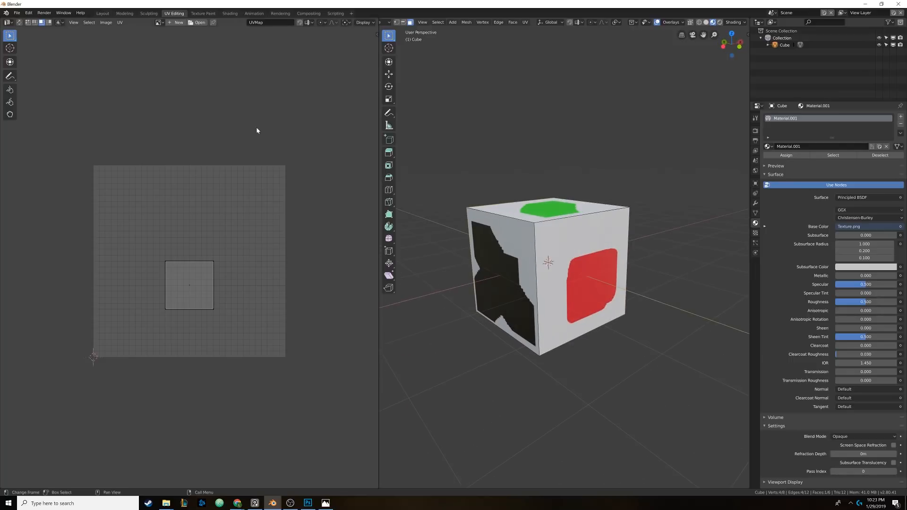
Delete the textured cube in the Layout workspace and add a new cube with the default settings
click(101, 14)
middle_drag(431, 195, 395, 228)
key(x)
click(418, 247)
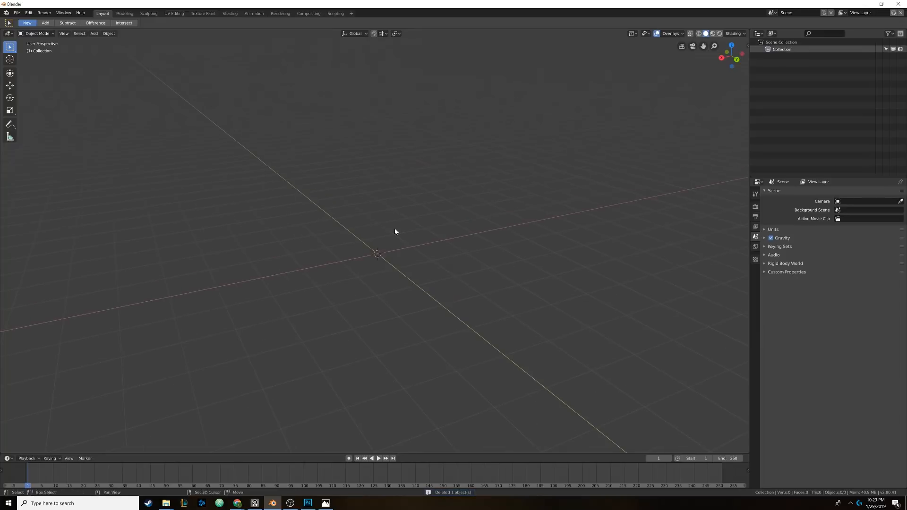
key(shift+a)
click(435, 236)
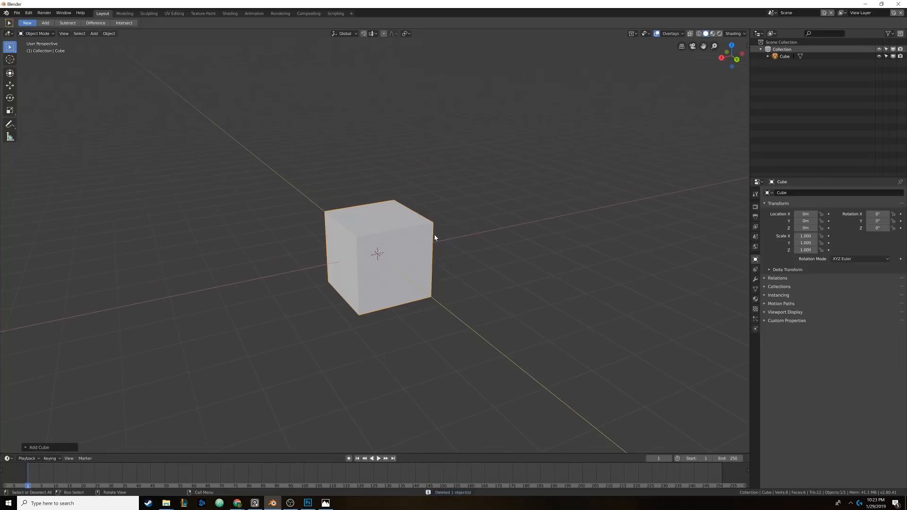
click(42, 447)
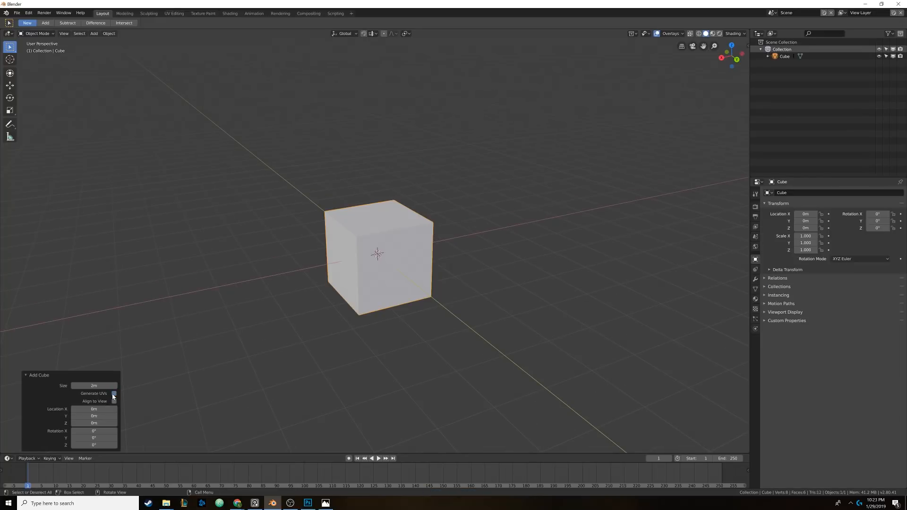
click(34, 378)
scroll(328, 251, up, 1)
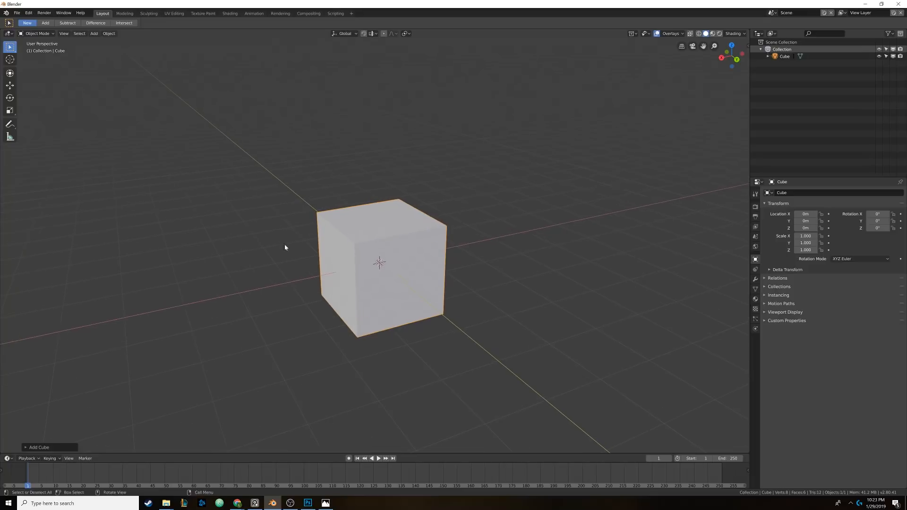
Check the new cube's UV layout in the UV Editing workspace, and return to the Layout workspace
click(174, 13)
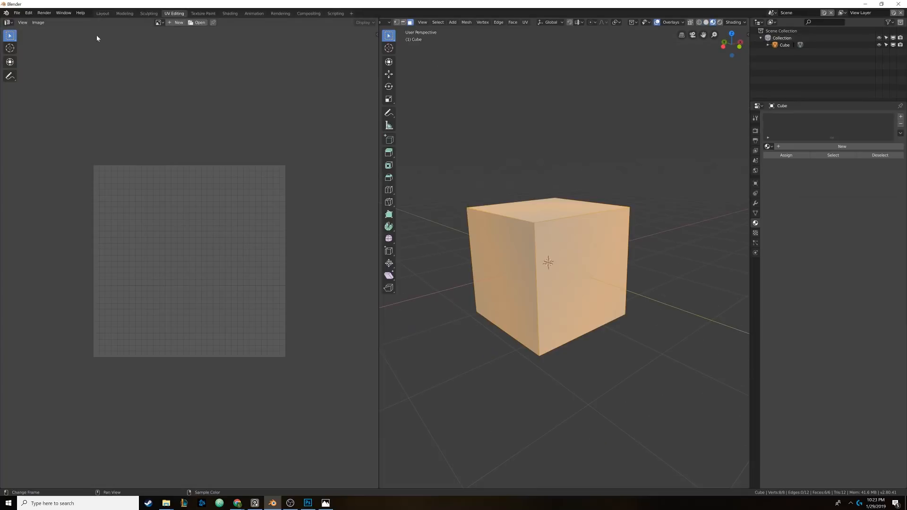
click(103, 14)
scroll(403, 290, up, 2)
middle_drag(389, 281, 319, 291)
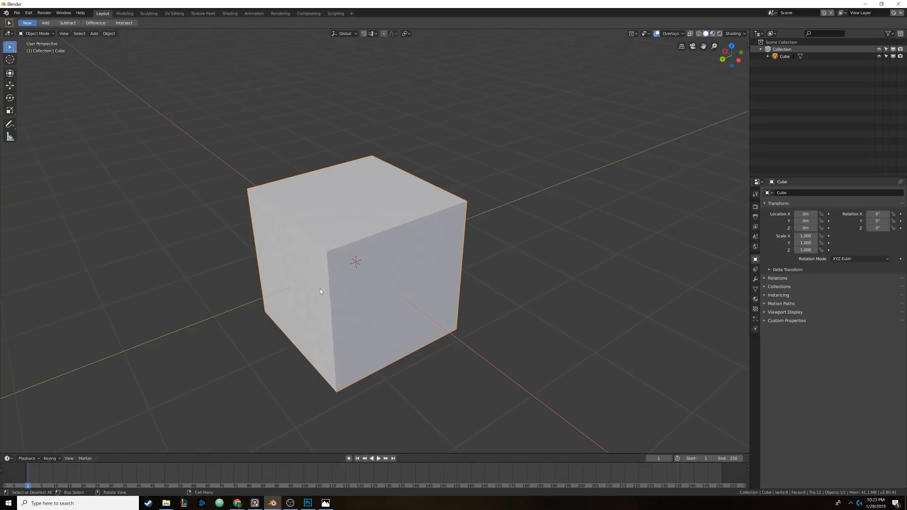
Enter Edit Mode with edge selection, mark three edges around the cube's top face as seams, and clear the selection
key(Tab)
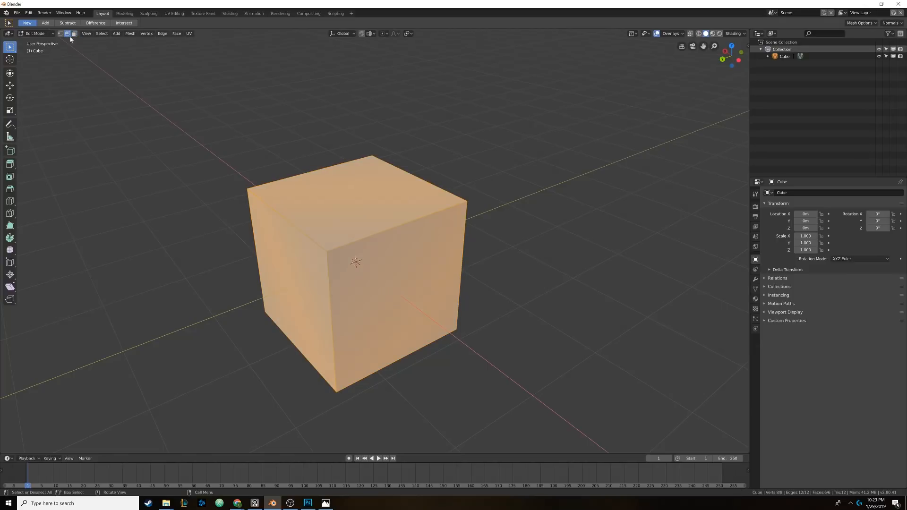
click(355, 243)
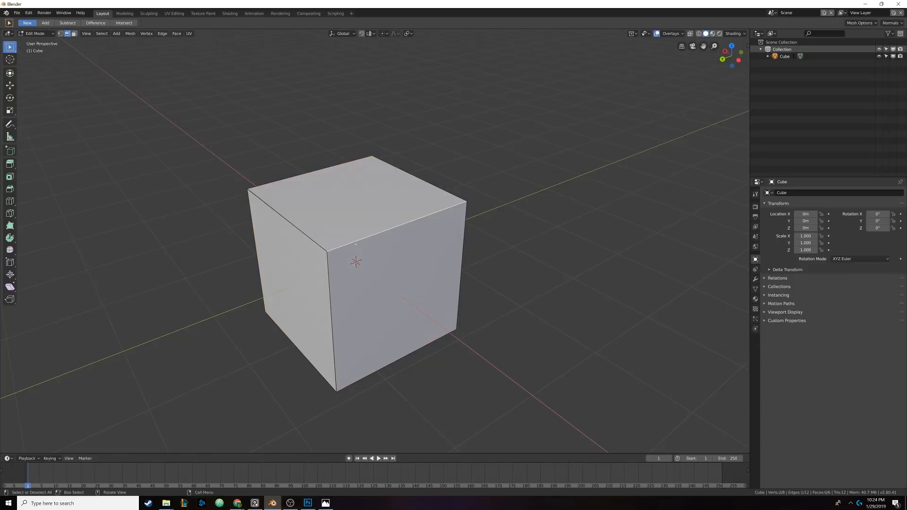
middle_drag(263, 185, 355, 210)
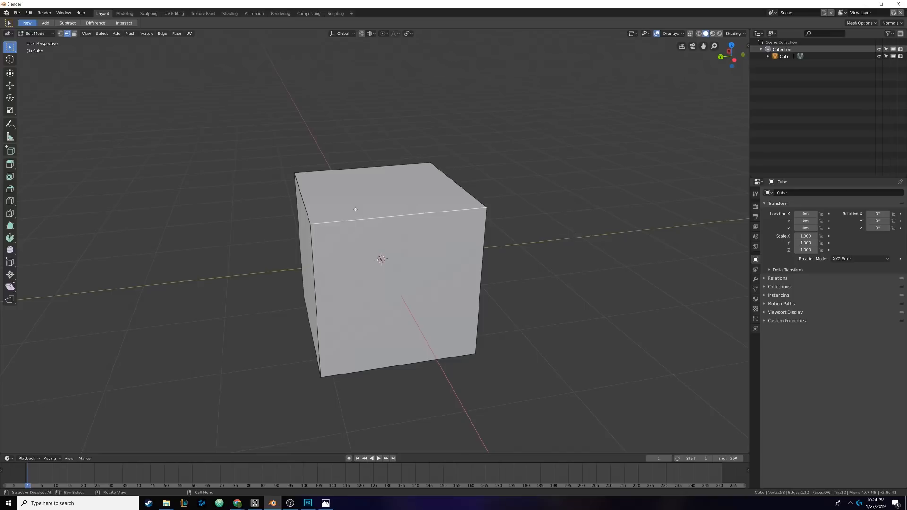
middle_drag(356, 209, 352, 217)
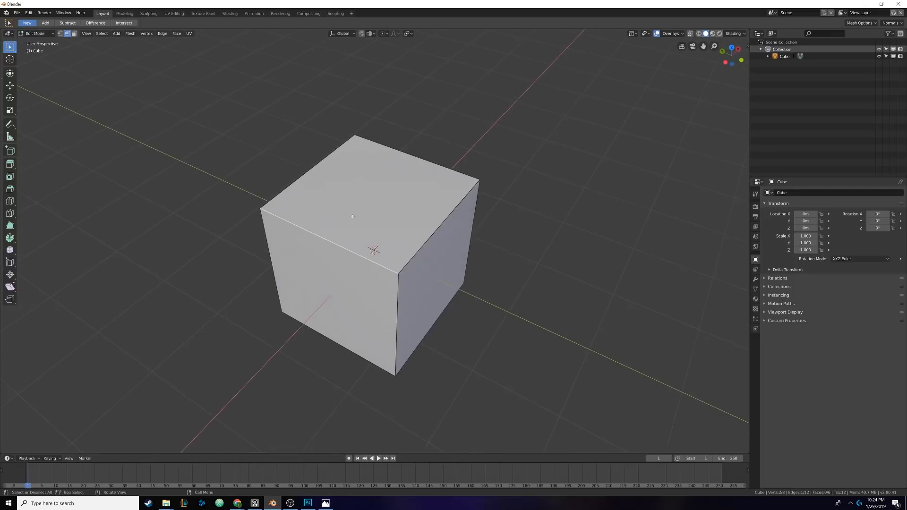
shift+click(373, 251)
middle_drag(373, 251, 405, 249)
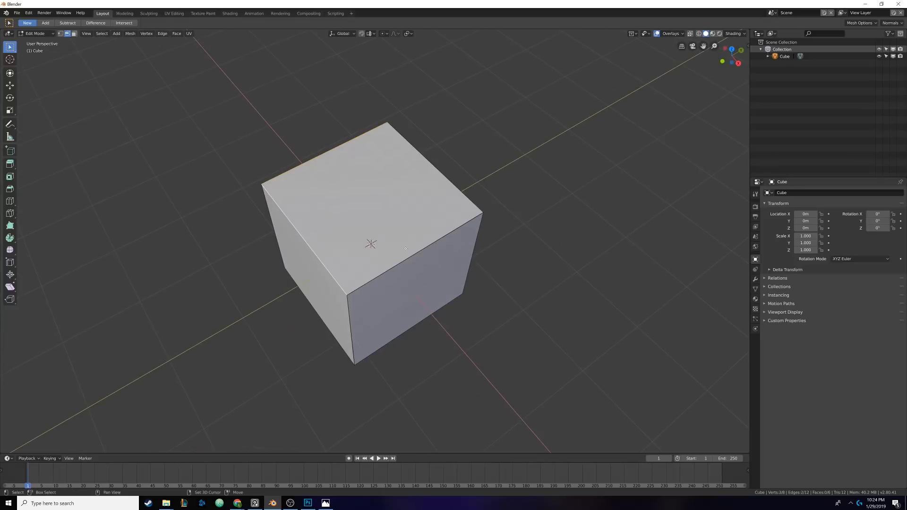
shift+click(405, 248)
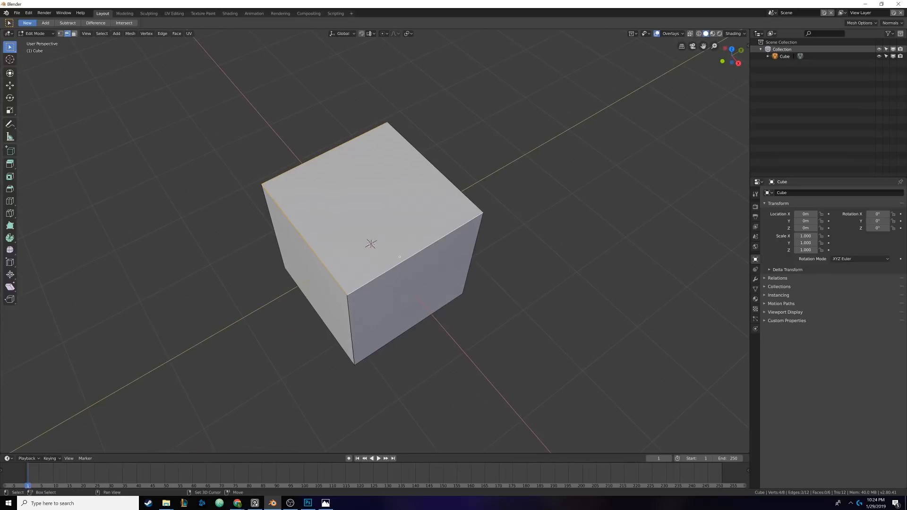
click(163, 35)
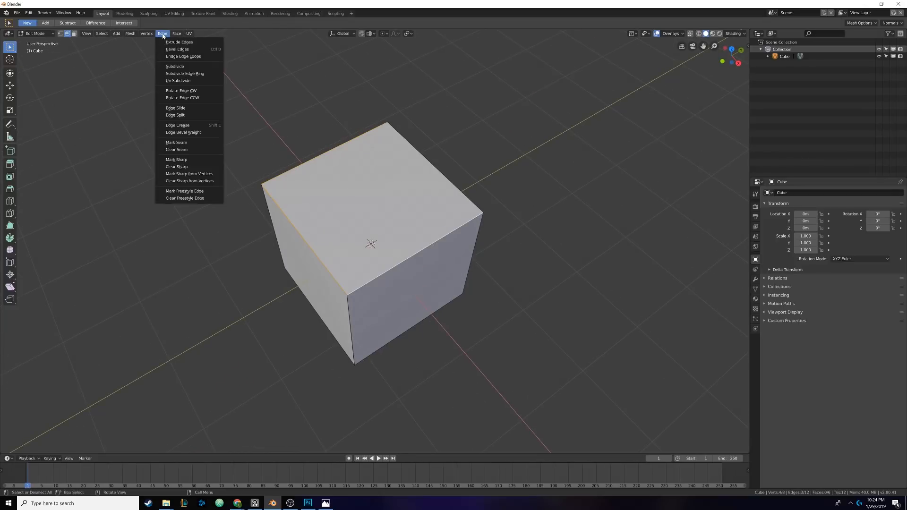
click(180, 143)
key(a)
mouse_move(290, 207)
middle_down()
mouse_move(350, 197)
mouse_move(305, 214)
middle_up()
key(alt+a)
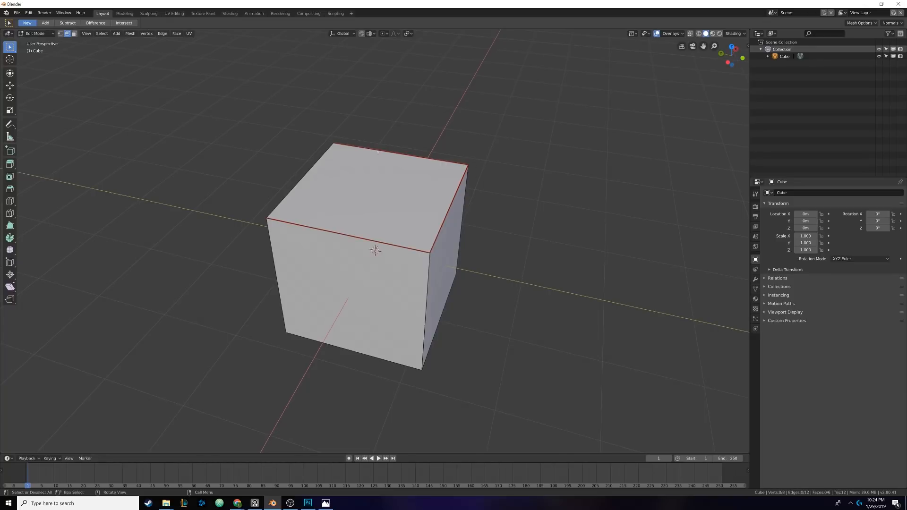
Switch to face selection, select the cube's top face and try rotating it
middle_drag(356, 205, 265, 198)
middle_drag(418, 199, 403, 162)
click(74, 34)
click(380, 176)
key(r)
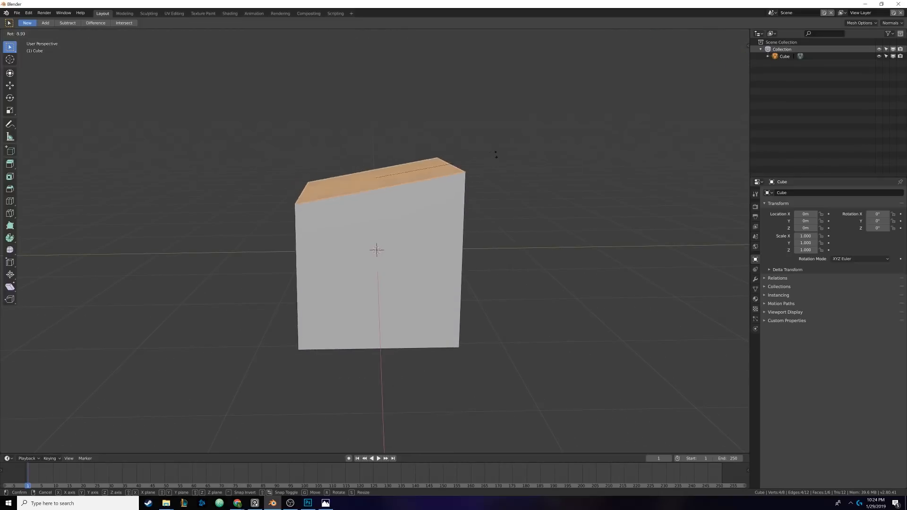
right_click(382, 180)
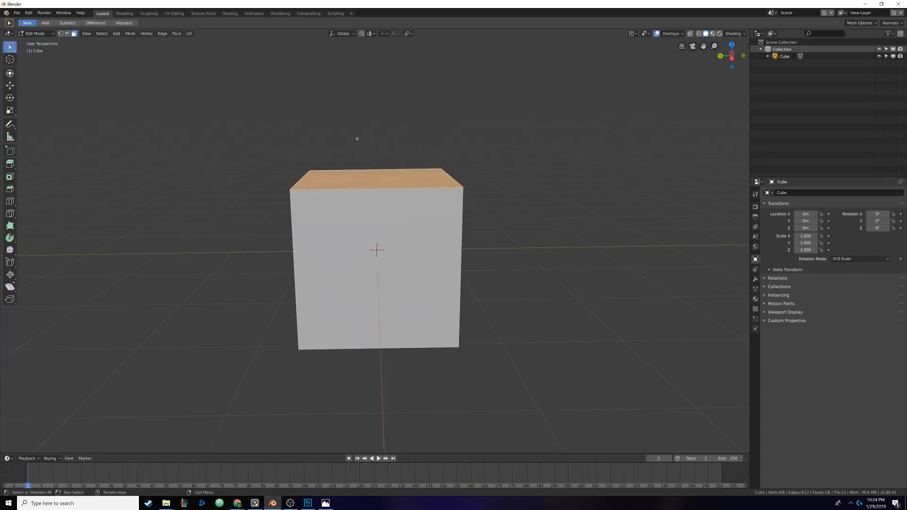
middle_drag(357, 139, 363, 168)
middle_drag(361, 214, 172, 68)
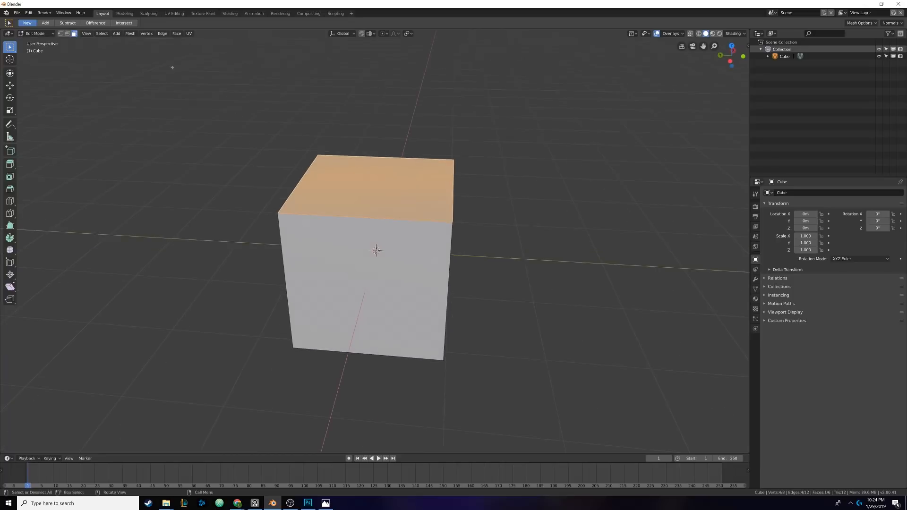
Select all of the cube's faces and unwrap them using the marked seams
key(a)
middle_drag(454, 175, 418, 190)
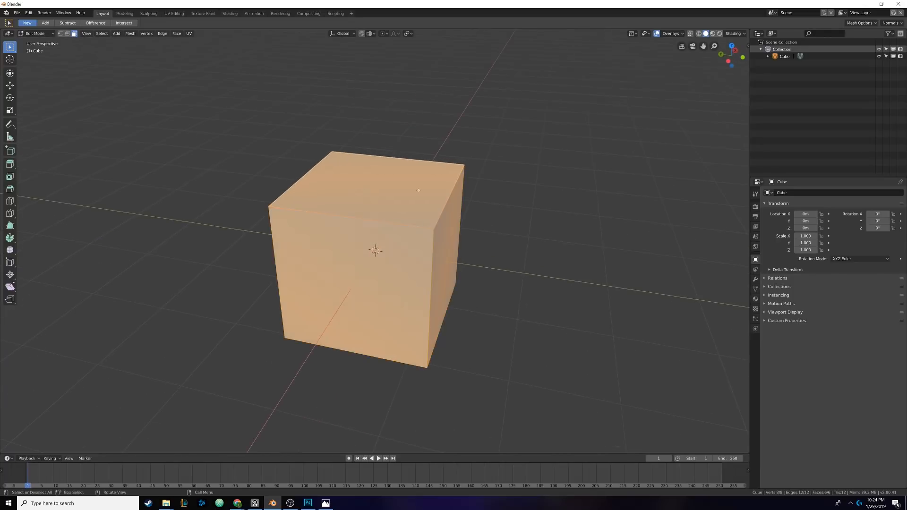
click(189, 33)
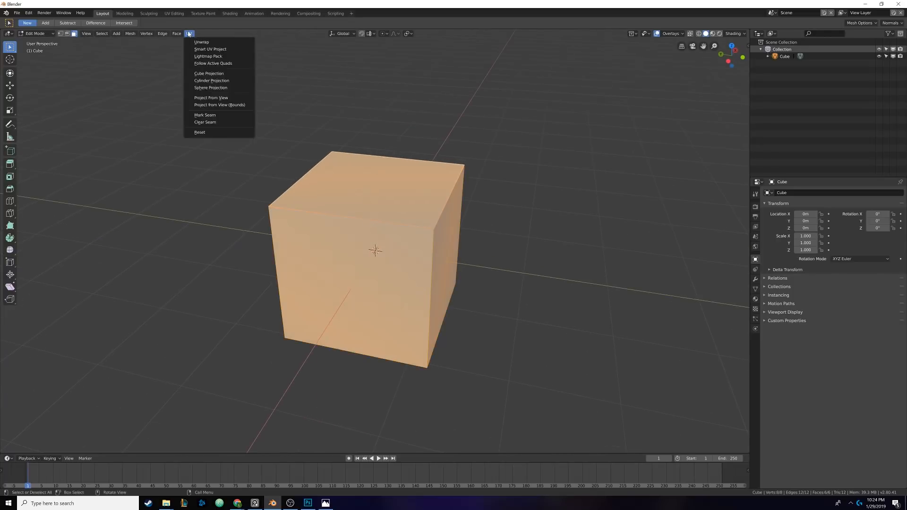
click(200, 42)
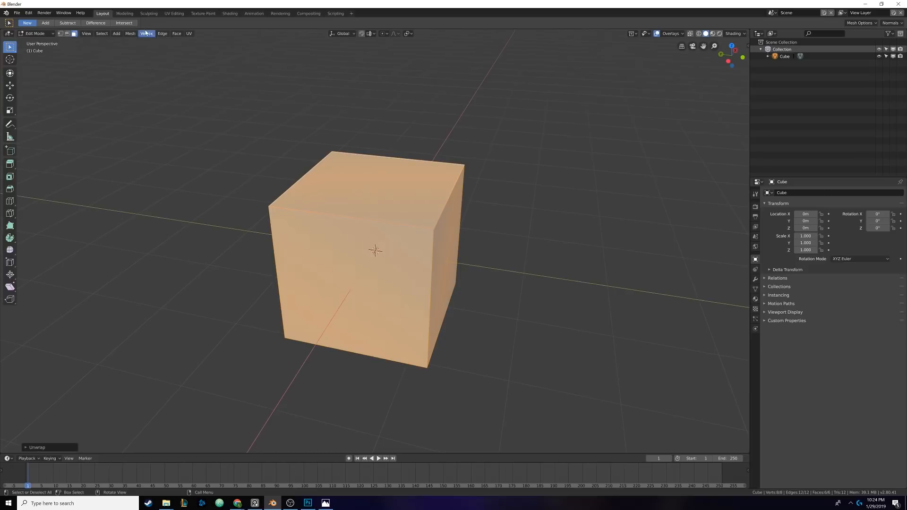
Show the unwrapped cube in the UV Editing workspace and enable the Stretch overlay for its UV layout
click(170, 13)
scroll(172, 253, up, 3)
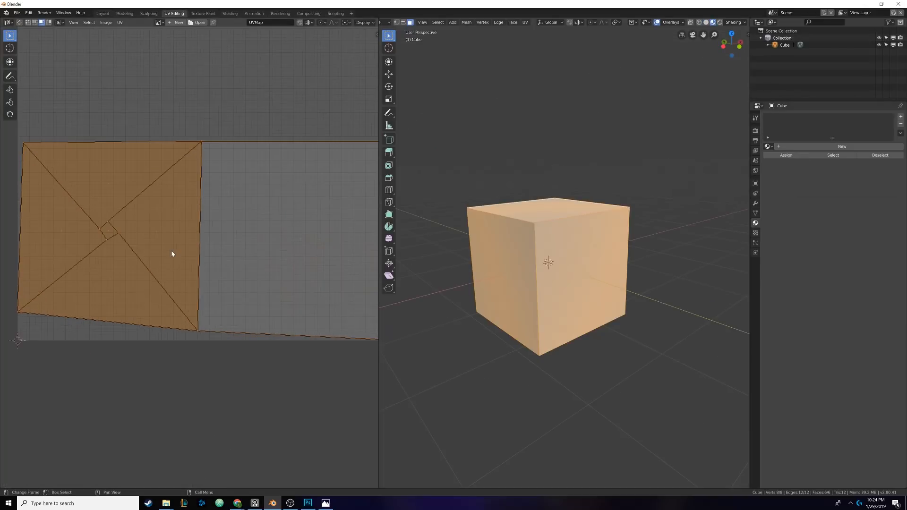
scroll(171, 253, down, 1)
middle_drag(203, 225, 189, 232)
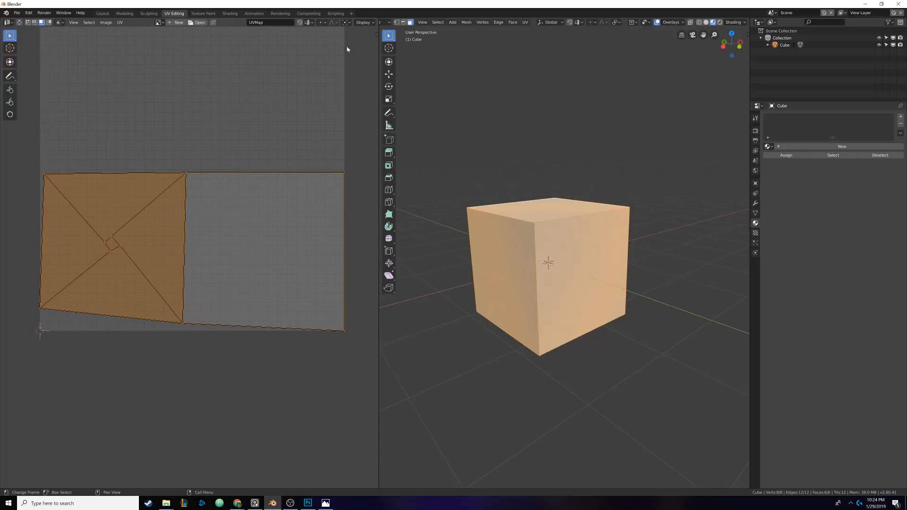
click(363, 23)
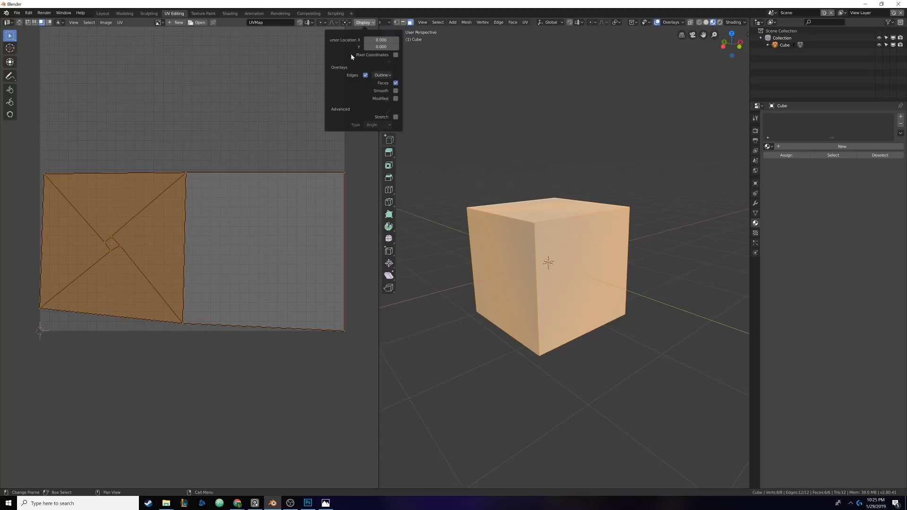
click(396, 117)
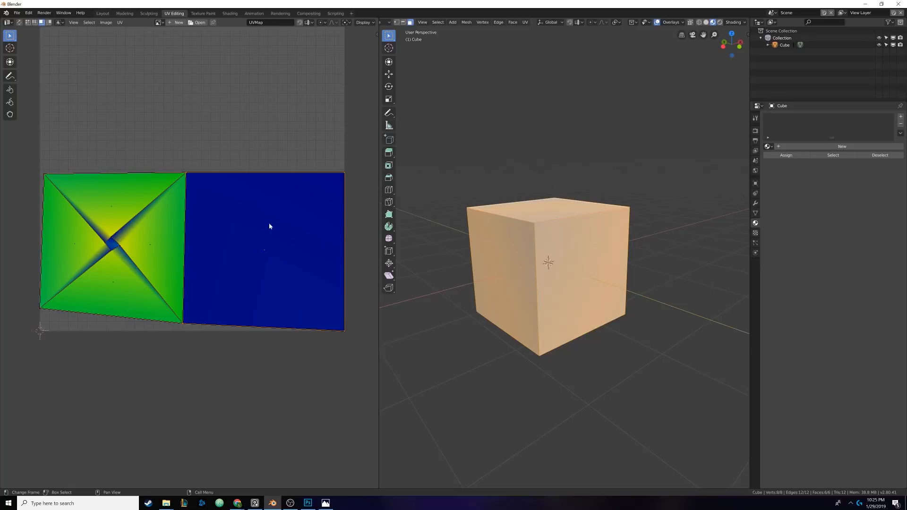
Examine the stretch colouring of the two squares in the UV layout, including the pinched centre of the multi-face one
scroll(207, 242, up, 4)
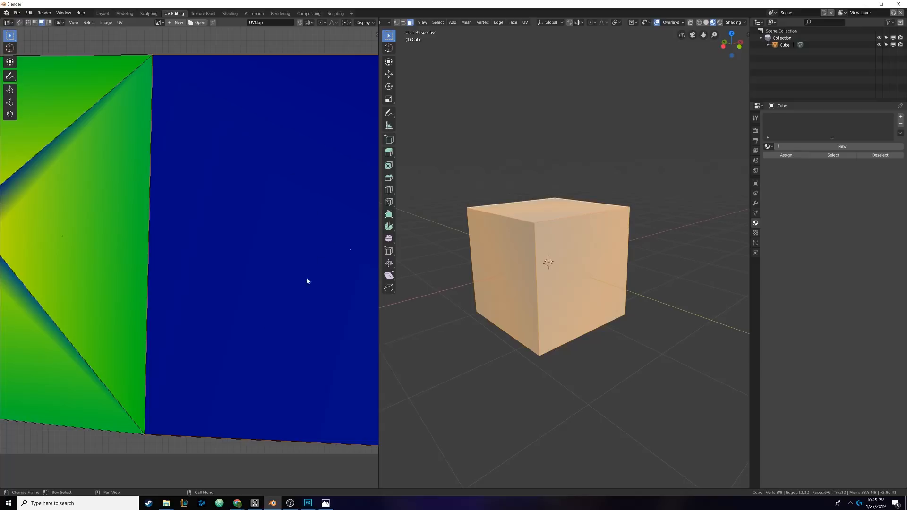
scroll(311, 269, down, 4)
middle_drag(121, 266, 204, 242)
scroll(186, 248, up, 3)
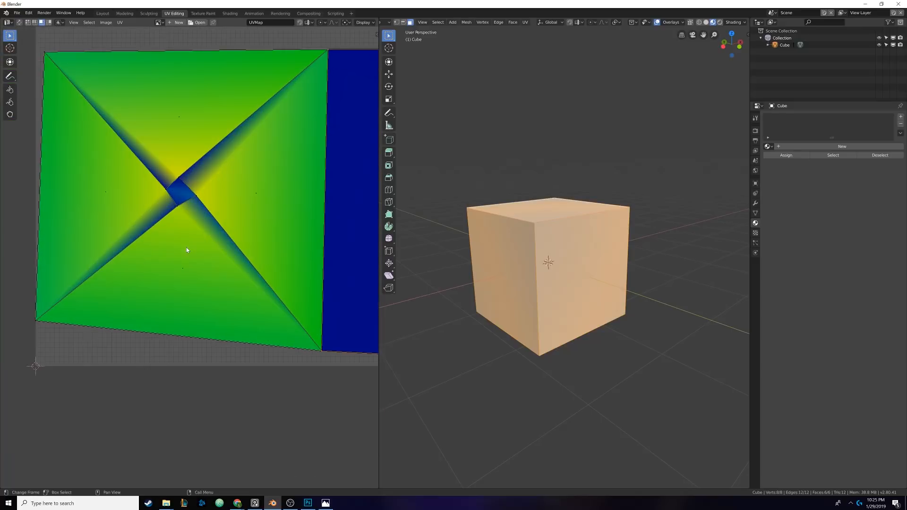
middle_drag(173, 195, 185, 219)
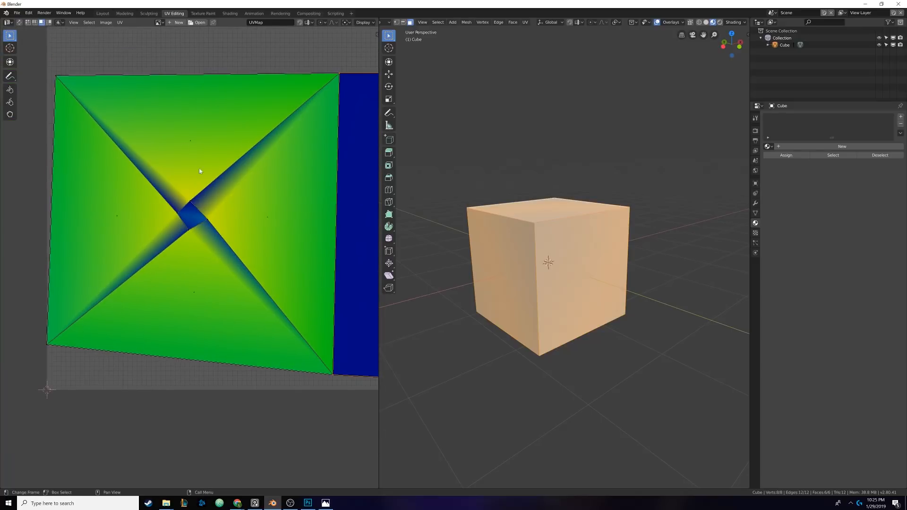
scroll(183, 210, down, 5)
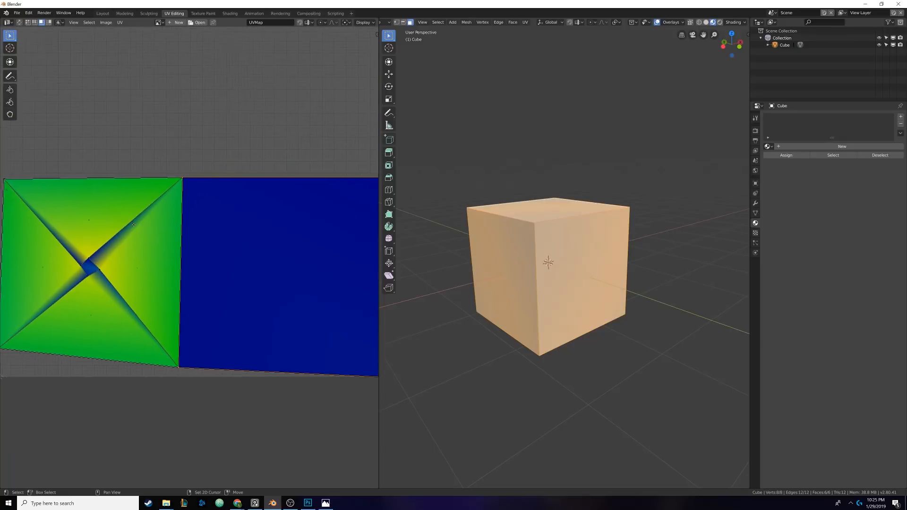
middle_drag(197, 184, 198, 200)
scroll(190, 250, up, 1)
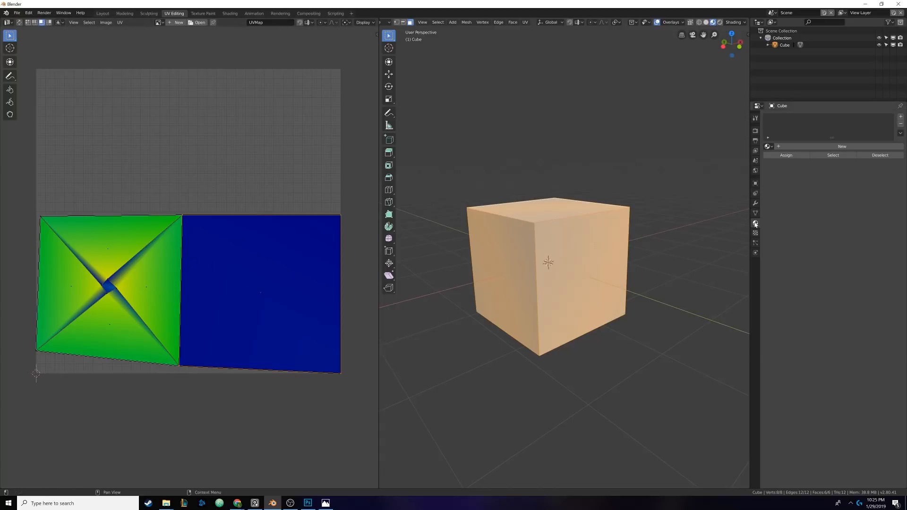
Assign the existing Material.001 to the cube and inspect the textured sides
click(770, 146)
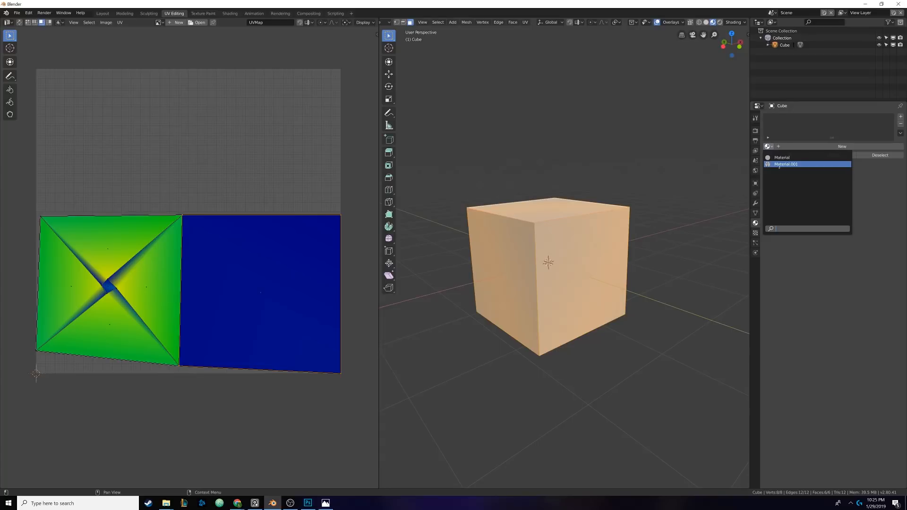
click(779, 165)
middle_drag(567, 255, 635, 277)
middle_drag(543, 270, 651, 243)
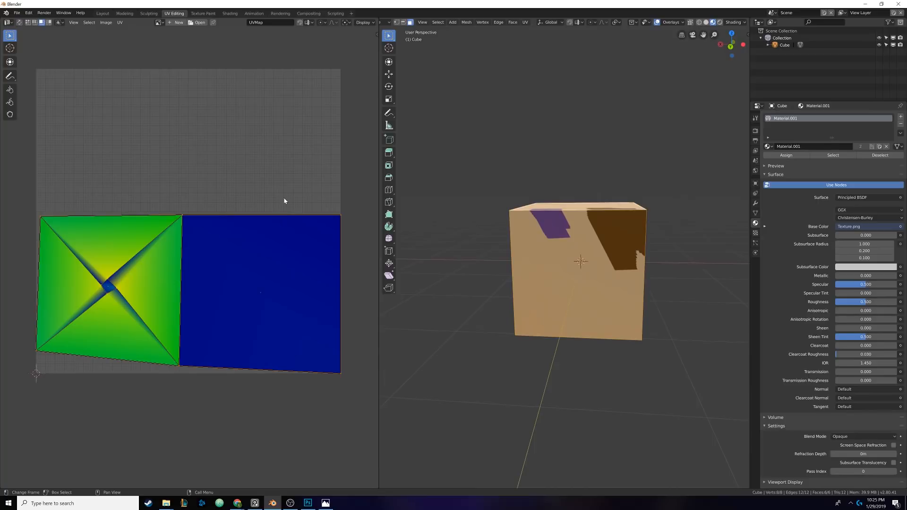
Rotate the whole UV layout about a quarter turn so its two squares stack vertically, and move it up over the texture area
key(r)
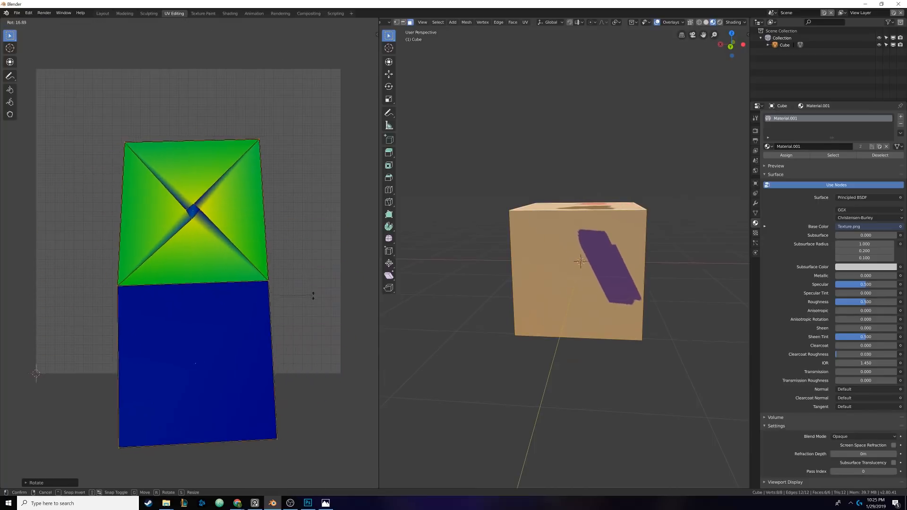
click(270, 308)
key(g)
click(260, 245)
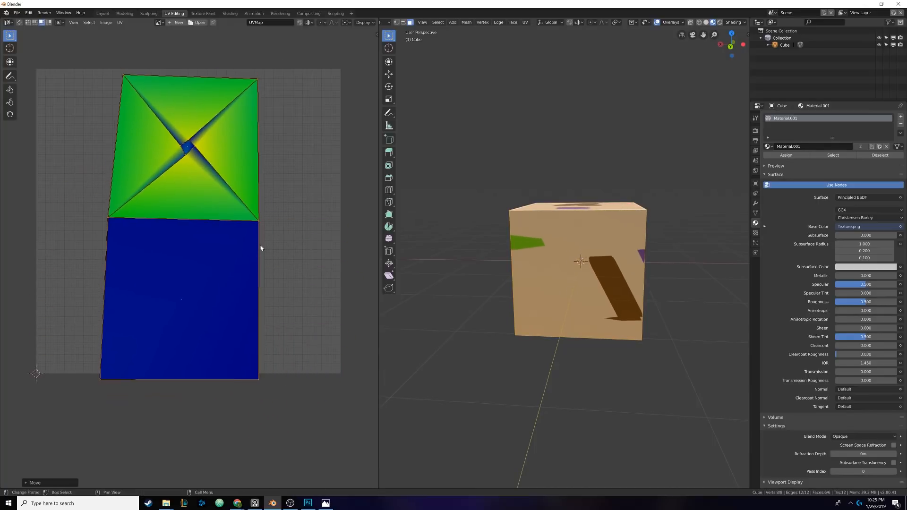
middle_drag(221, 173, 221, 191)
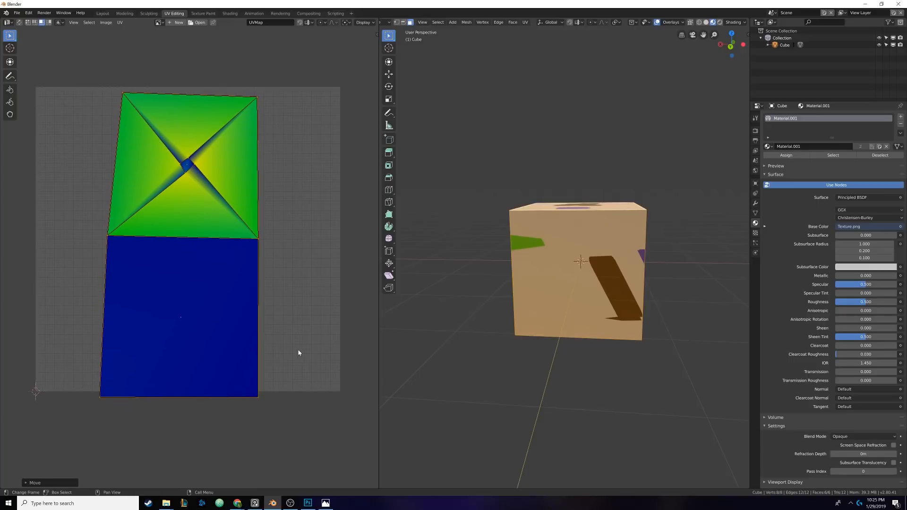
Check the painted texture in Photoshop, return to Blender and select the cube's top face to view its UVs
click(307, 503)
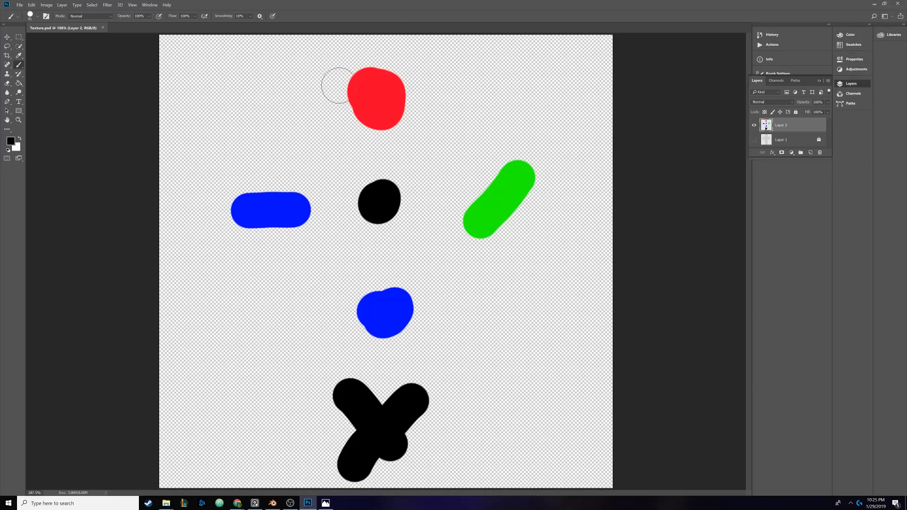
click(273, 502)
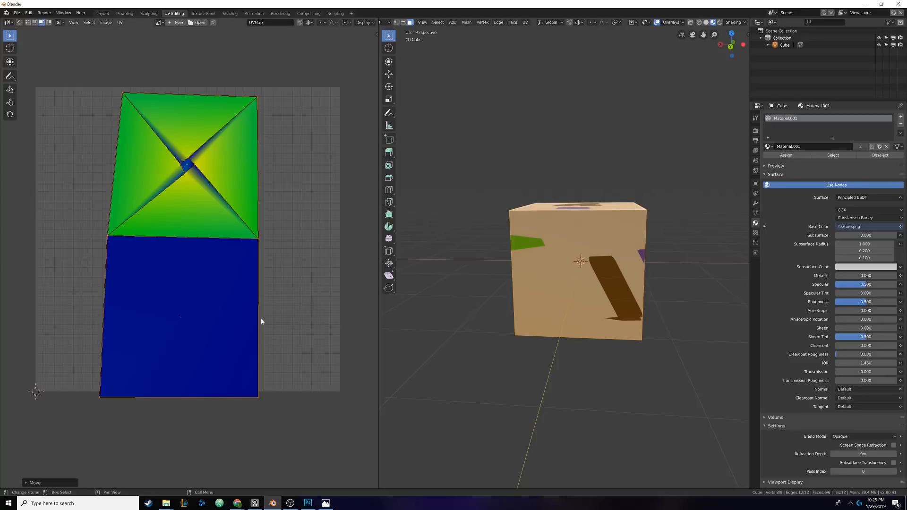
click(571, 228)
click(571, 224)
mouse_move(571, 228)
middle_down()
mouse_move(570, 253)
mouse_move(568, 237)
middle_up()
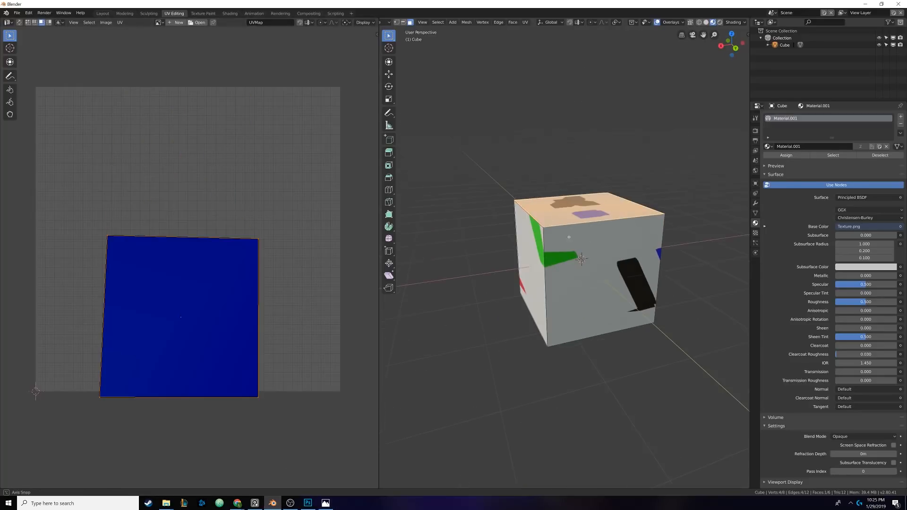
Select every cube face except the top one and try moving the small central square in the UV layout
middle_drag(550, 208, 669, 272)
key(a)
shift+click(574, 214)
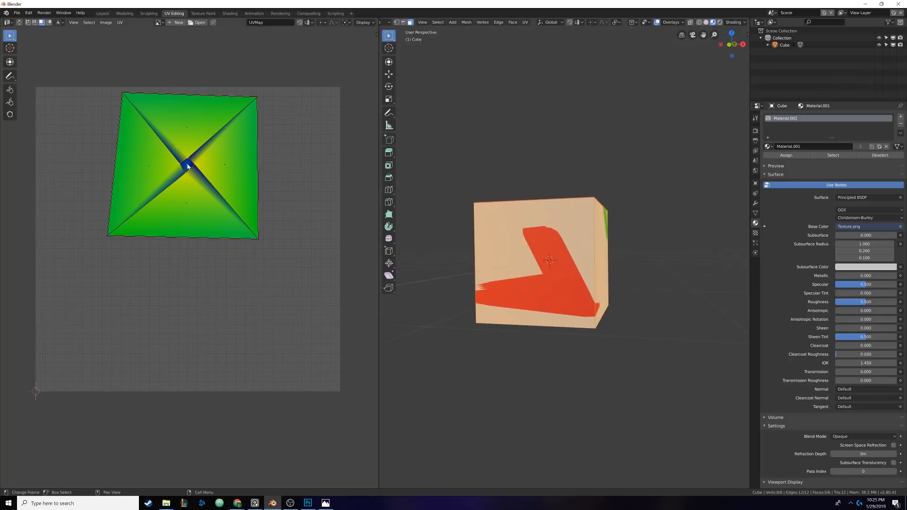
key(g)
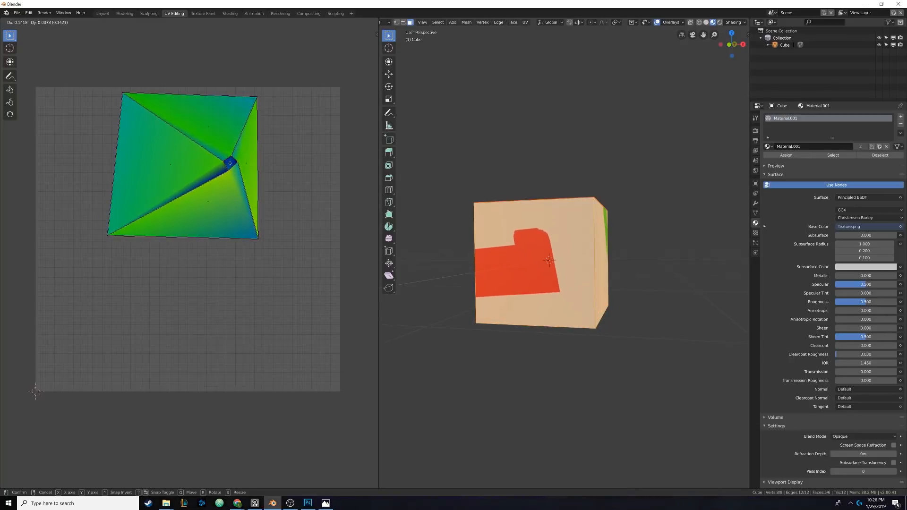
click(187, 165)
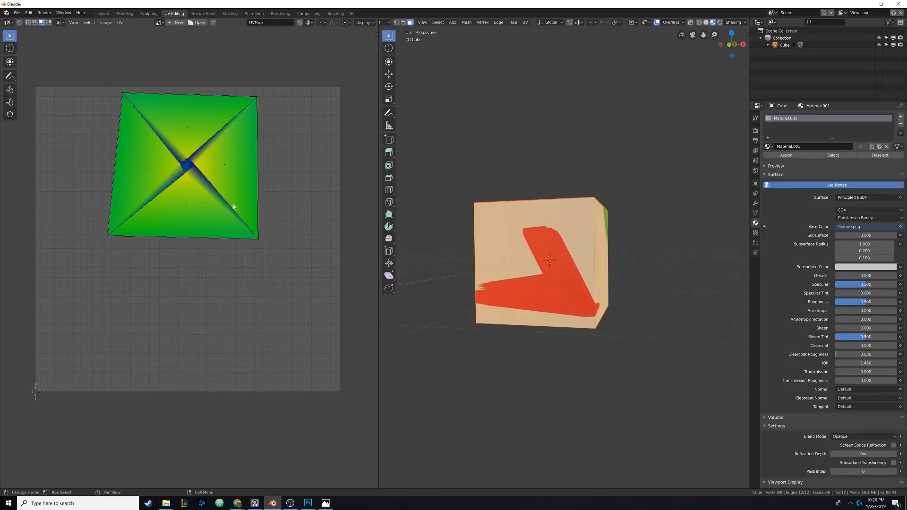
Clear the face selection and switch the 3D viewport to solid shading
middle_drag(588, 181, 537, 199)
key(alt+a)
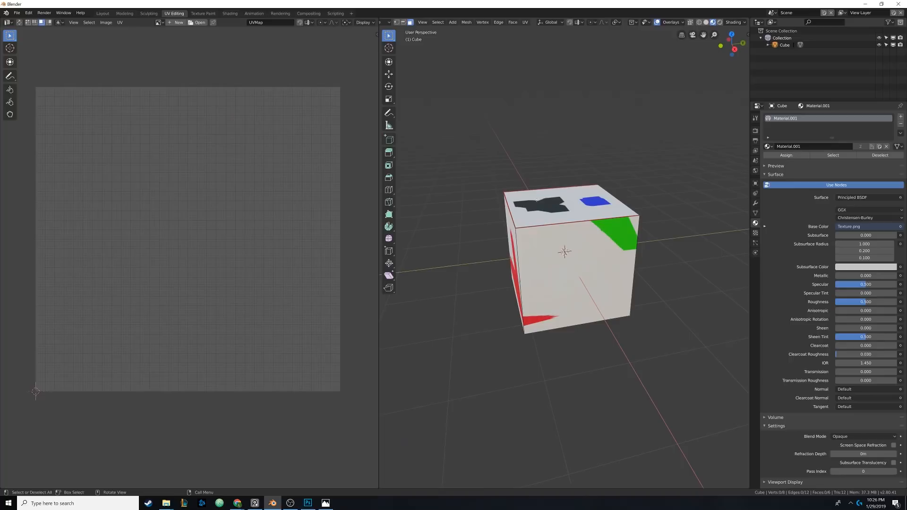
click(706, 22)
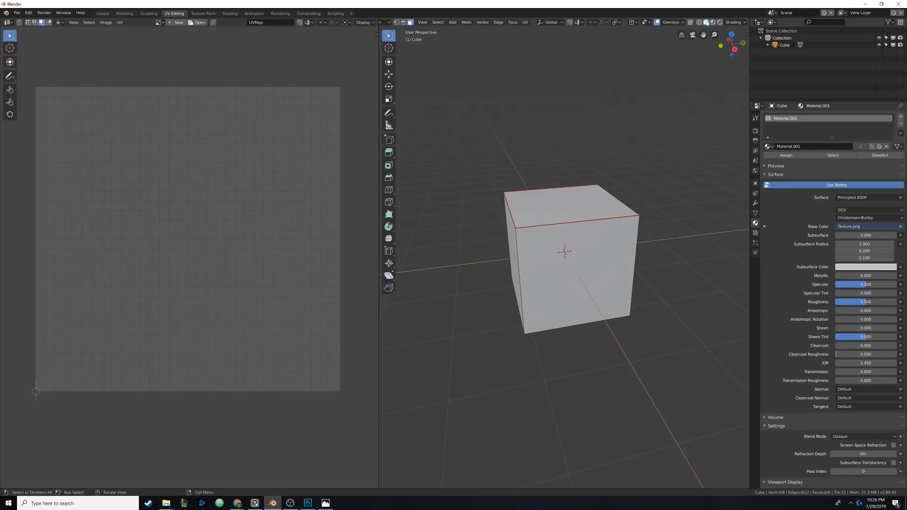
middle_drag(614, 265, 584, 225)
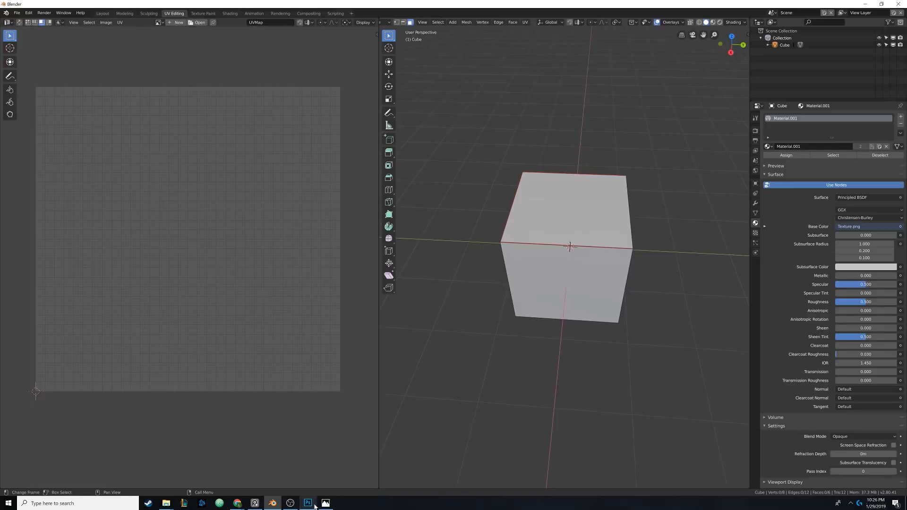
Bring up the reference image of the unfolding checkered cube, move it aside, and return to the cube in Blender
mouse_move(264, 497)
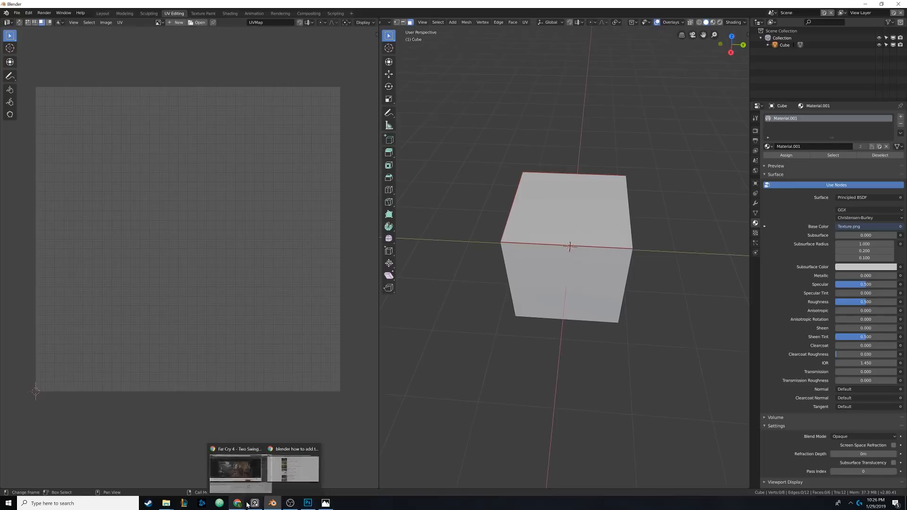
click(259, 472)
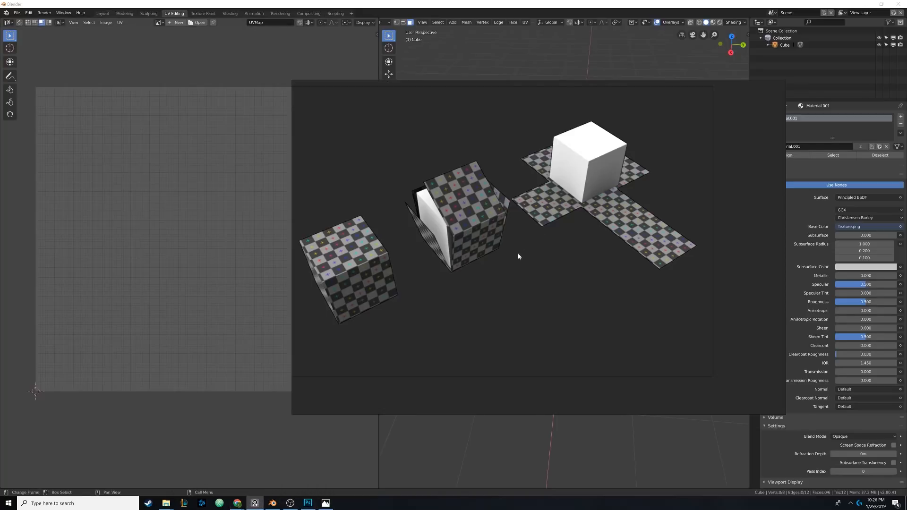
drag(516, 243, 260, 197)
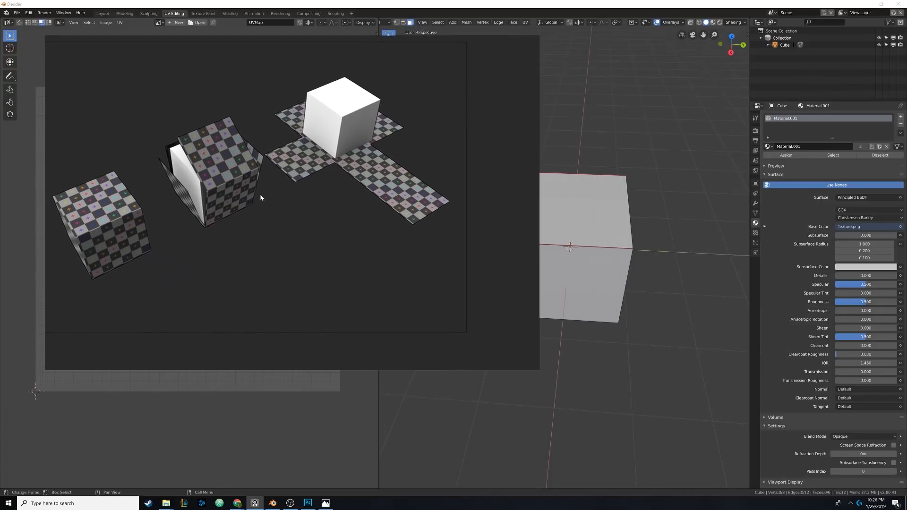
click(590, 226)
middle_drag(591, 226, 491, 254)
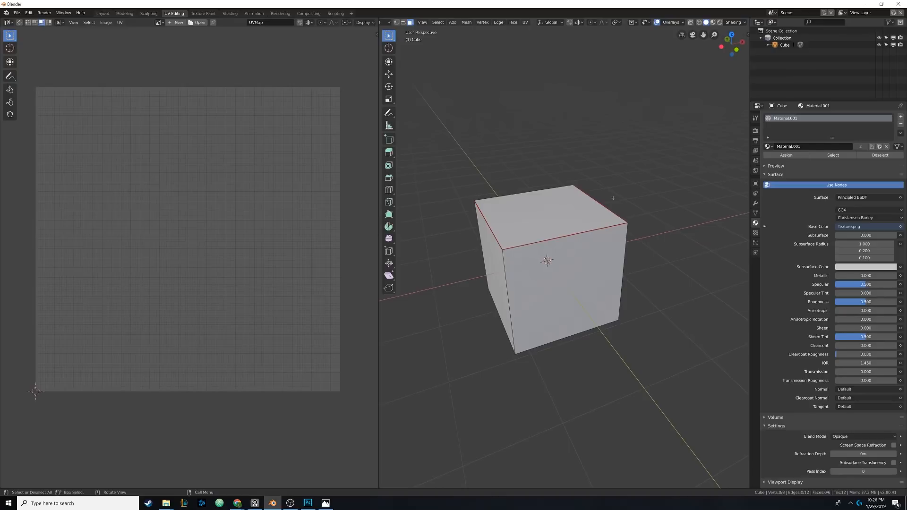
Select the cube's top face, clear the selection, and switch to edge selection
click(606, 208)
middle_drag(606, 207, 671, 216)
scroll(664, 221, up, 3)
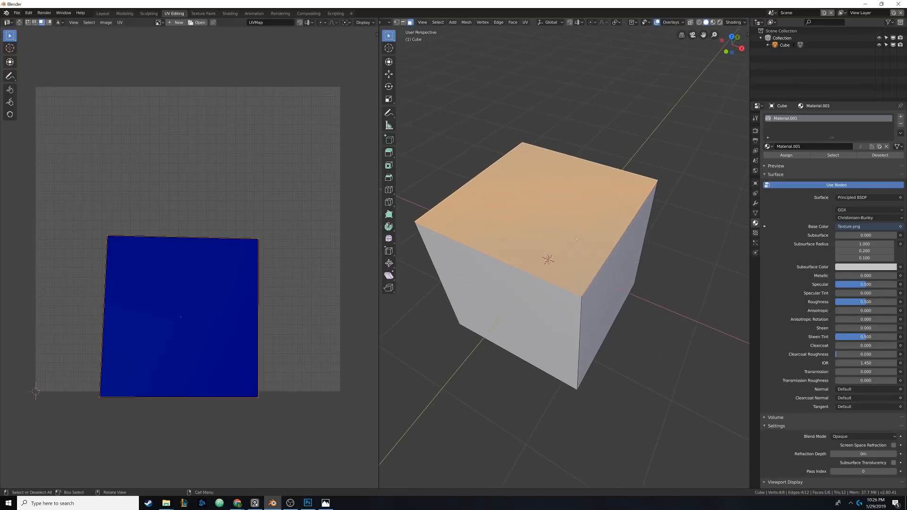
key(alt+a)
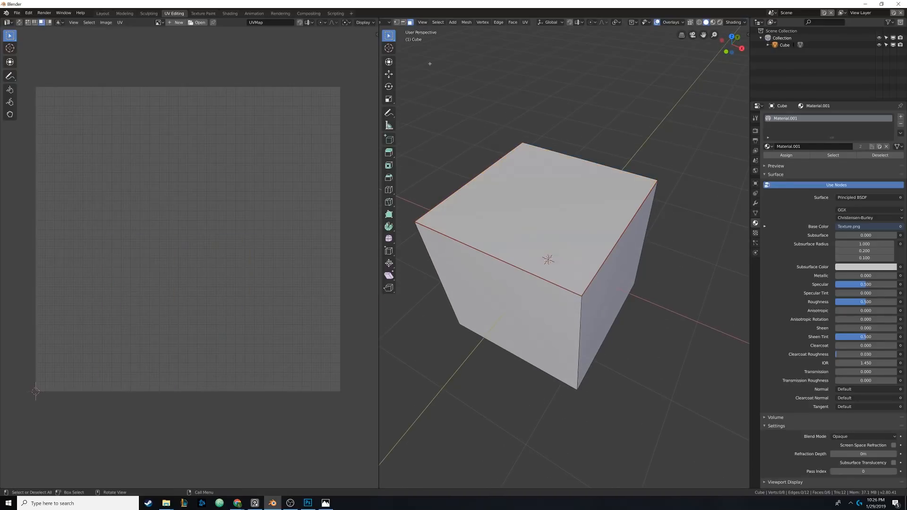
click(404, 22)
middle_drag(558, 230, 594, 235)
scroll(594, 236, down, 3)
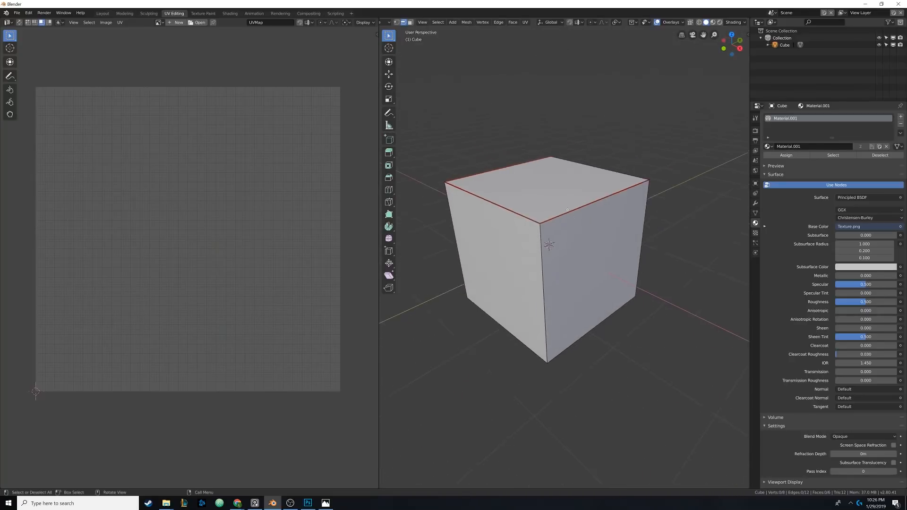
Reopen the unfolding-cube reference image and move it so the cube in the 3D viewport stays uncovered
click(254, 503)
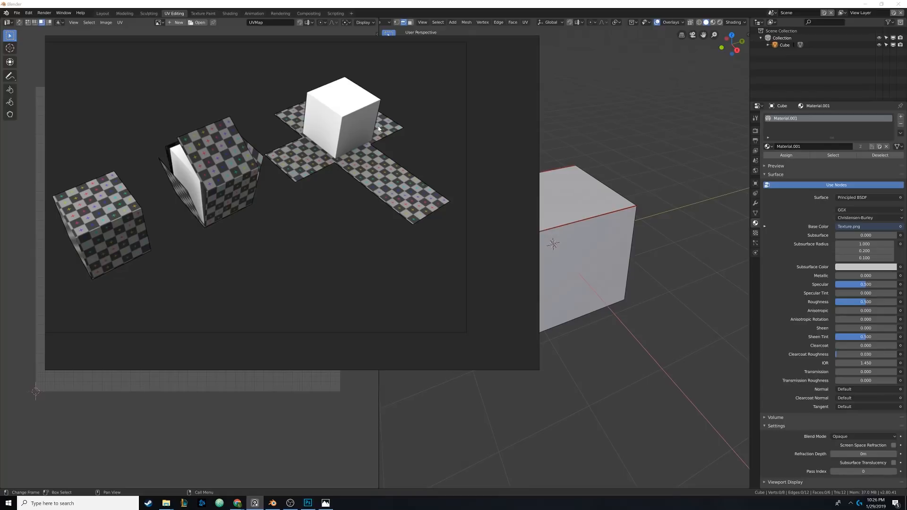
drag(380, 132, 316, 169)
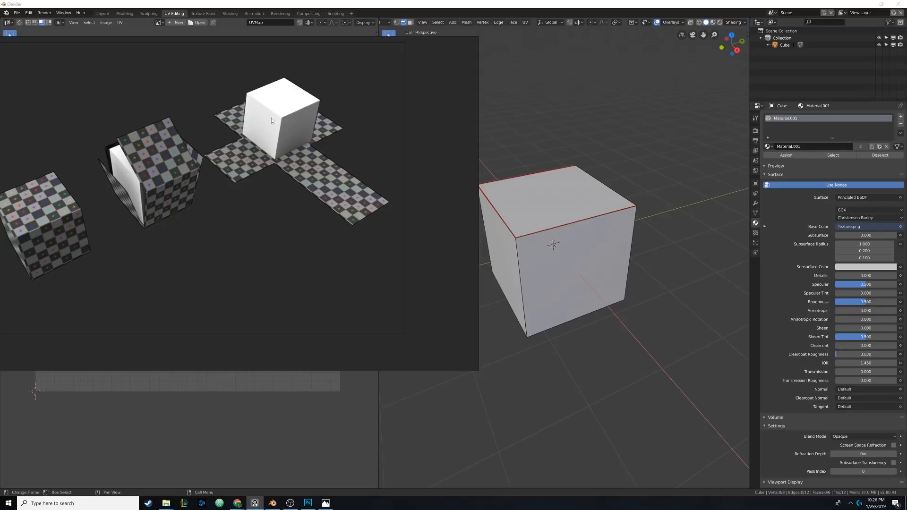
Return to Blender and mark one of the cube's vertical edges and the bottom edge connected to it as seams
click(535, 6)
middle_drag(557, 223, 570, 243)
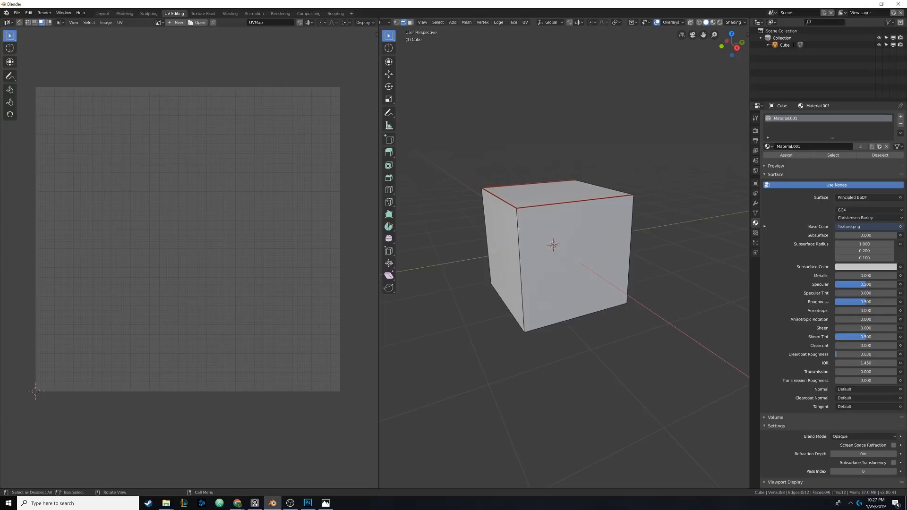
middle_drag(660, 283, 569, 290)
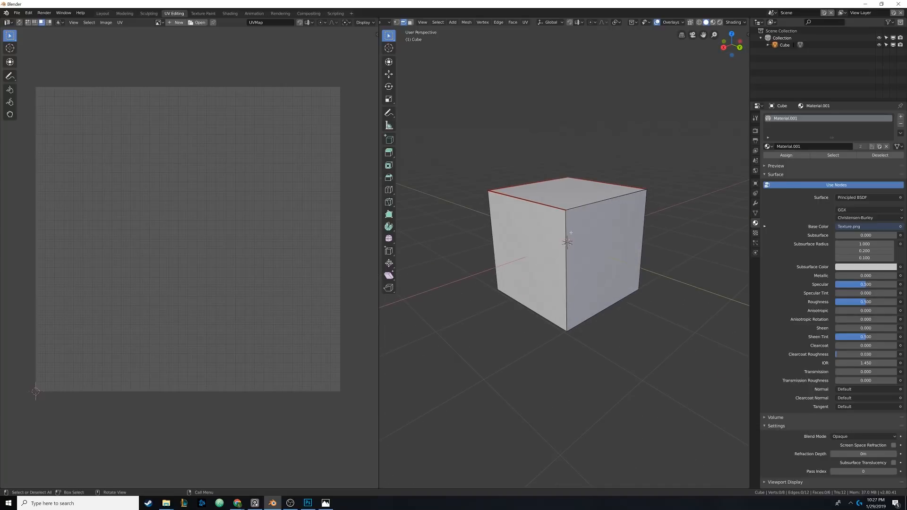
middle_drag(567, 242, 637, 250)
shift+click(568, 327)
click(498, 23)
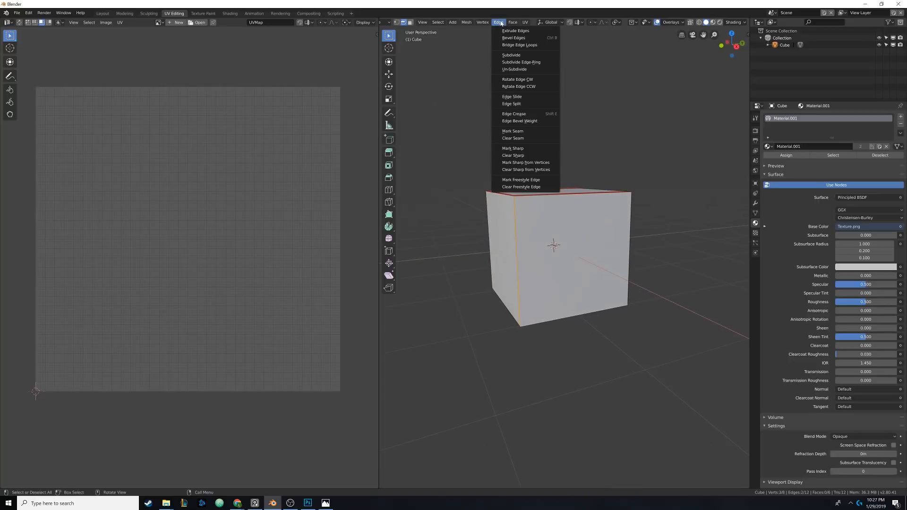
click(513, 131)
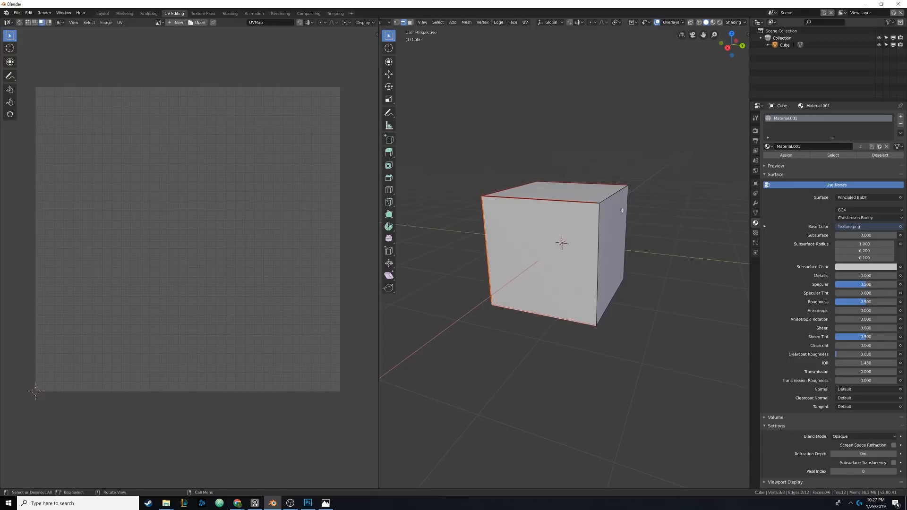
Clear the selection and mark the matching vertical edge and its connected bottom edge on the opposite side of the cube as seams
key(a)
key(a)
middle_drag(736, 223, 539, 207)
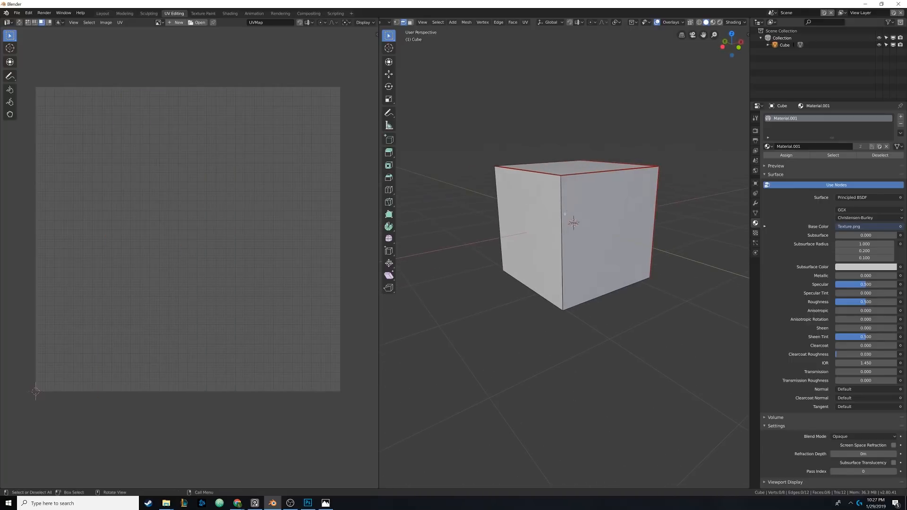
middle_drag(564, 211, 562, 163)
click(500, 24)
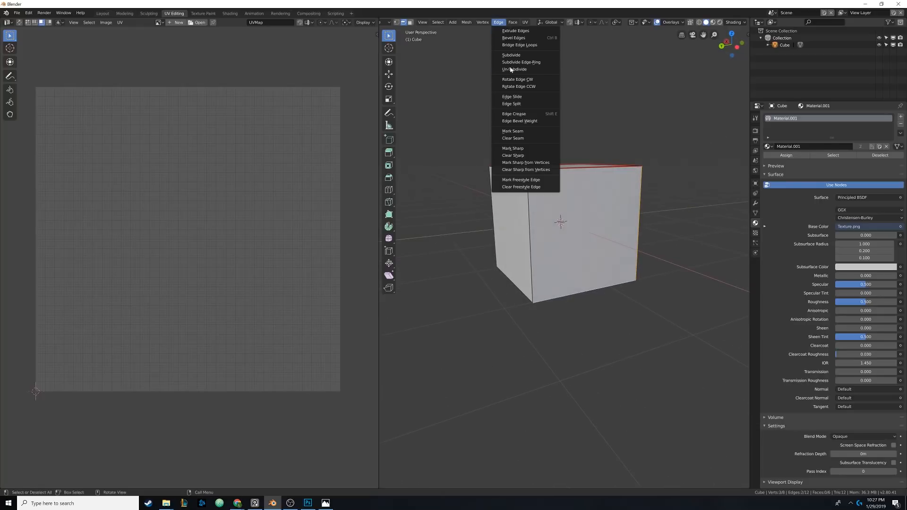
click(513, 131)
Compare the cube's marked seams, viewed from above and below, with an enlarged view of the unfolding-cube reference image
middle_drag(515, 135, 654, 185)
click(255, 504)
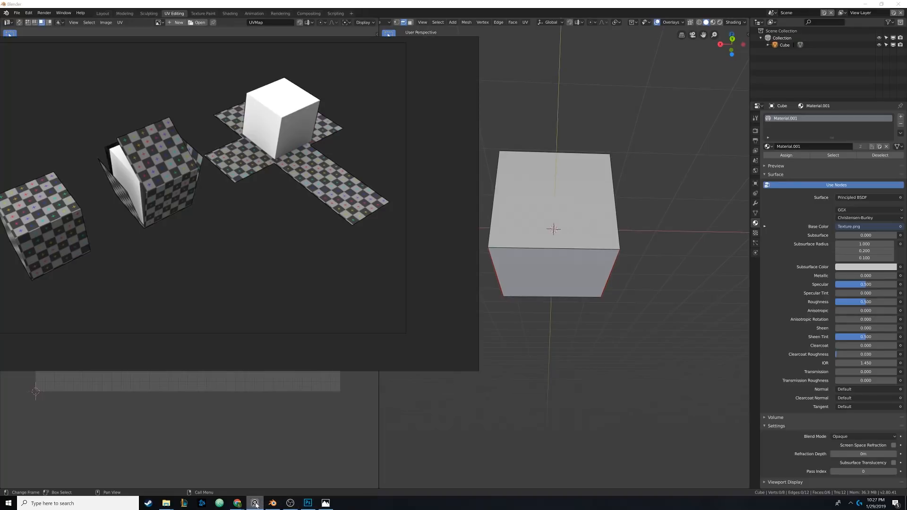
scroll(302, 191, up, 4)
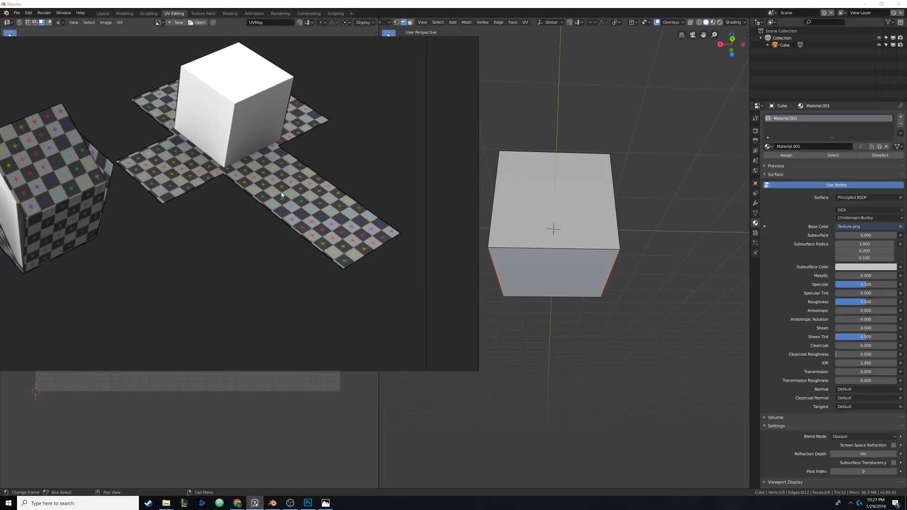
middle_drag(543, 198, 397, 145)
click(529, 177)
click(403, 22)
key(alt+a)
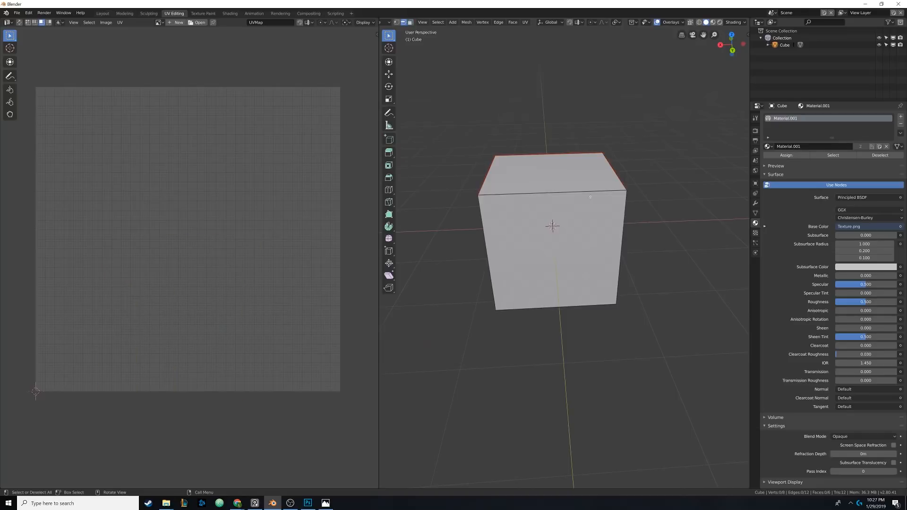
middle_drag(594, 192, 586, 173)
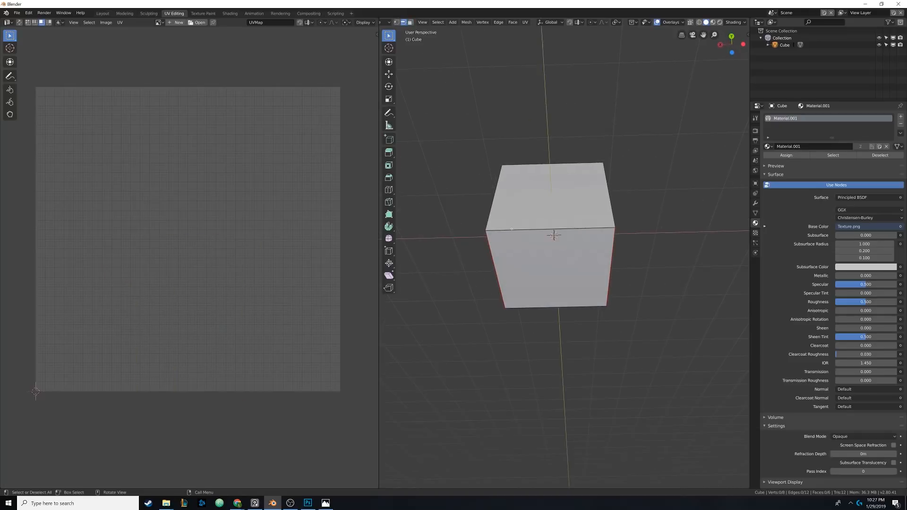
middle_drag(512, 229, 598, 182)
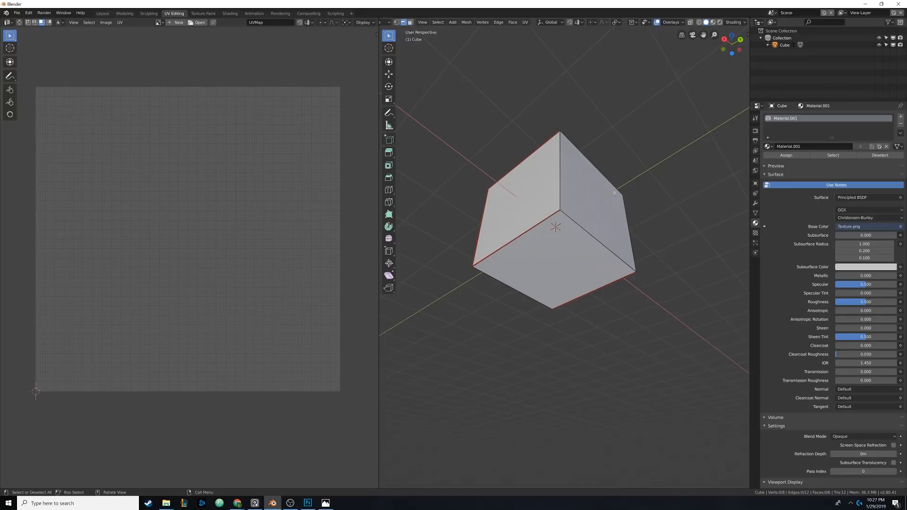
mouse_move(589, 246)
middle_down()
mouse_move(467, 251)
mouse_move(533, 234)
mouse_move(615, 231)
mouse_move(584, 225)
mouse_move(579, 248)
middle_up()
Select the whole cube and unwrap it along the marked seams
key(a)
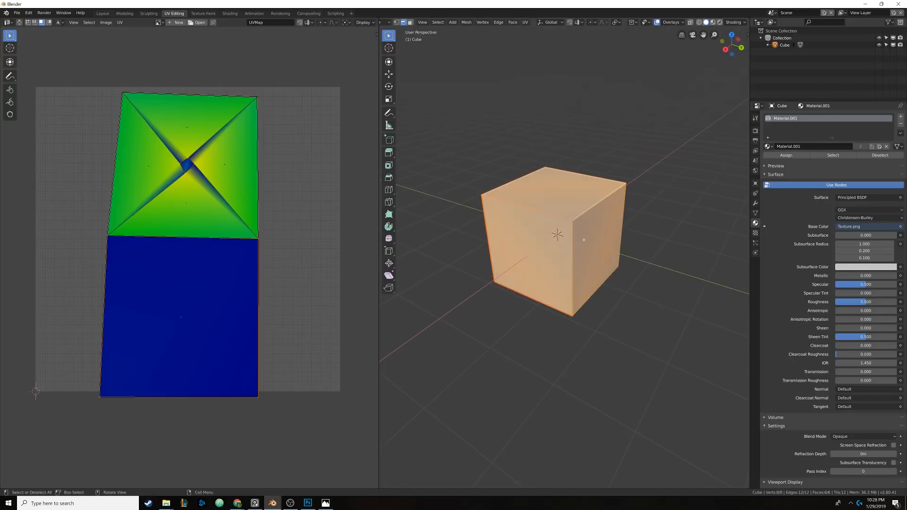
click(526, 23)
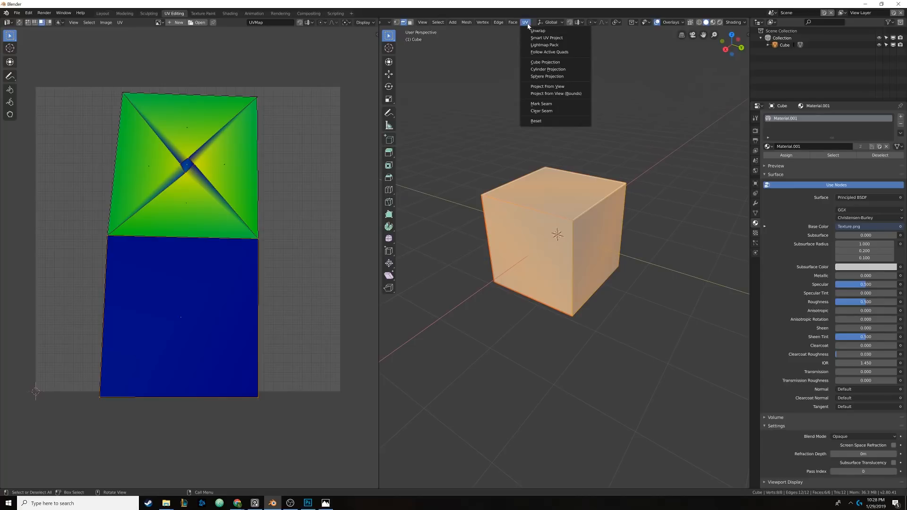
click(537, 30)
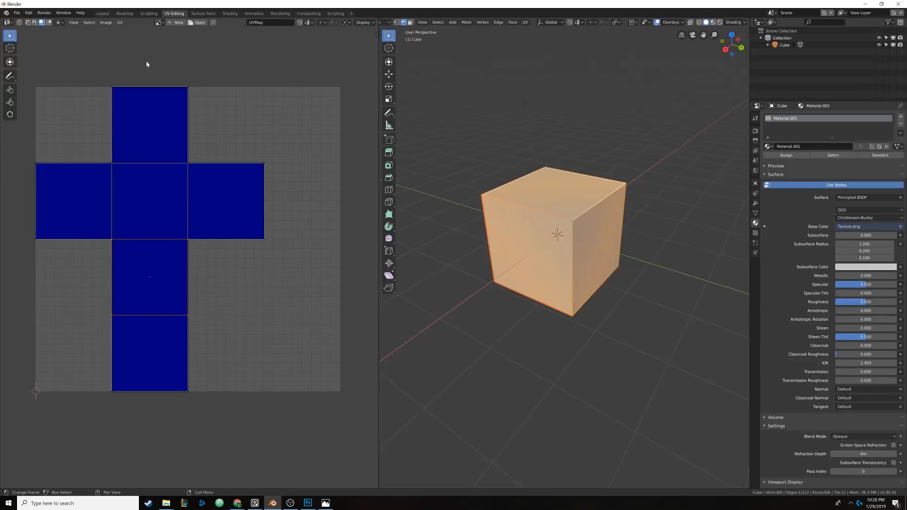
Clear the selection and, in face selection, select the bottom face and an adjoining side face to locate them in the UV layout
middle_drag(453, 236, 411, 151)
key(alt+a)
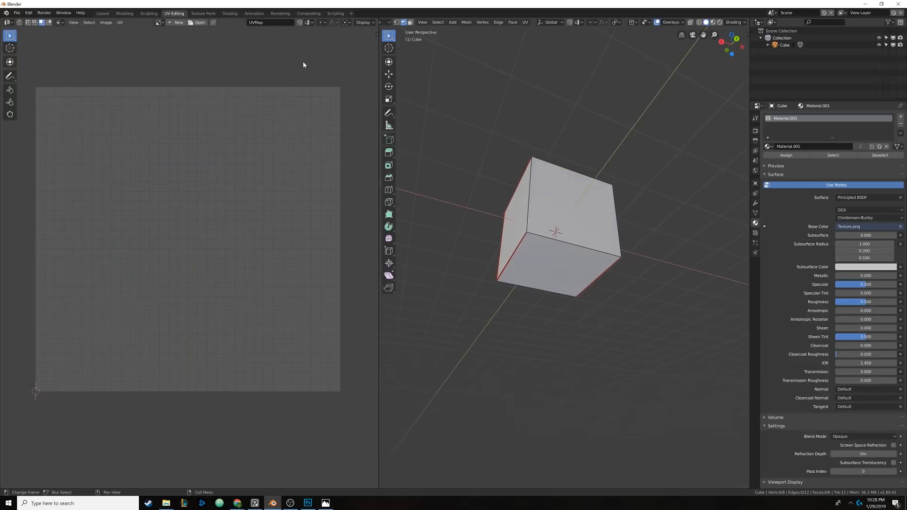
click(410, 22)
click(560, 262)
shift+click(567, 217)
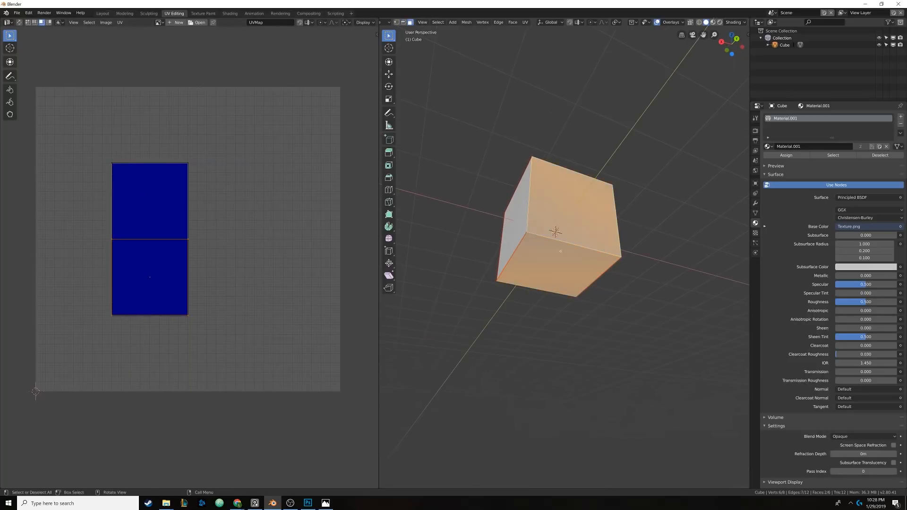
Select the bottom face with two opposite side faces and examine how the three line up in the UV layout
click(563, 251)
middle_drag(563, 251, 718, 248)
click(557, 213)
shift+click(556, 263)
middle_drag(557, 263, 425, 300)
shift+click(574, 228)
middle_drag(574, 228, 597, 229)
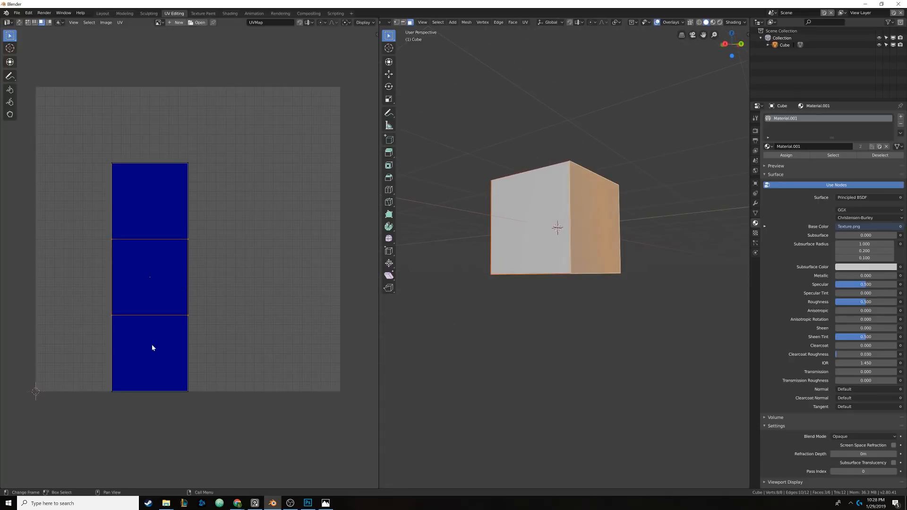
middle_drag(581, 264, 552, 210)
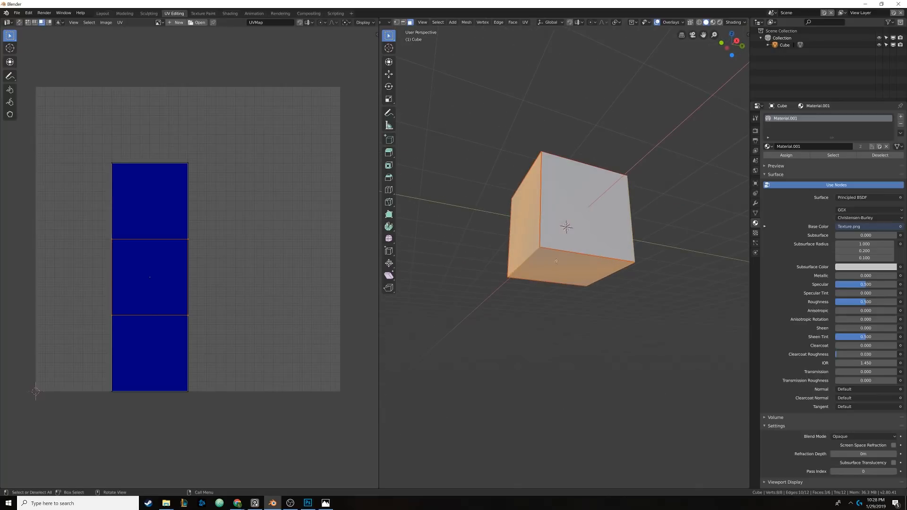
middle_drag(605, 282, 561, 302)
Select the cube's entire UV layout and move it along X to centre it horizontally in the UV space
key(a)
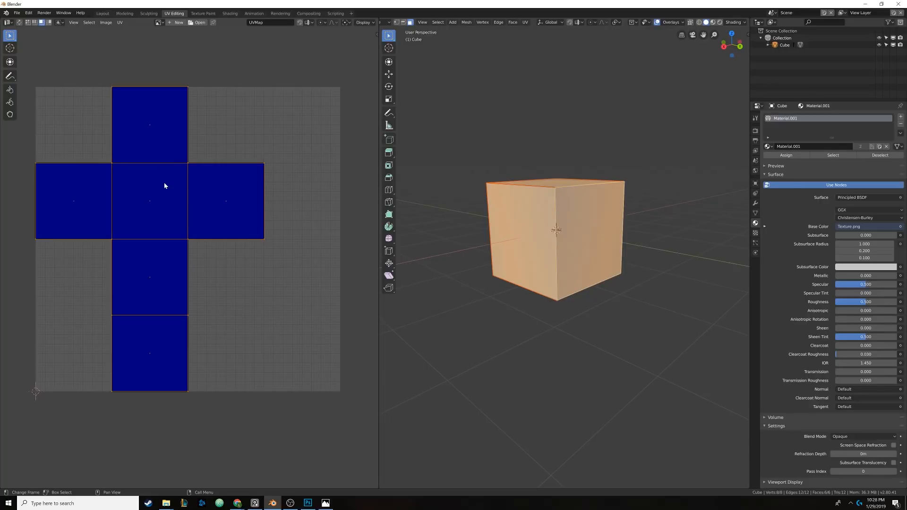
key(g)
key(x)
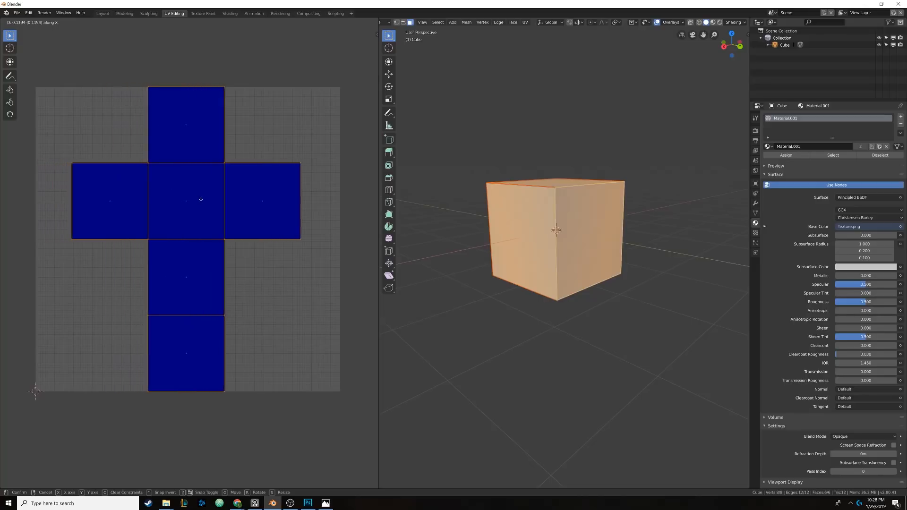
click(204, 203)
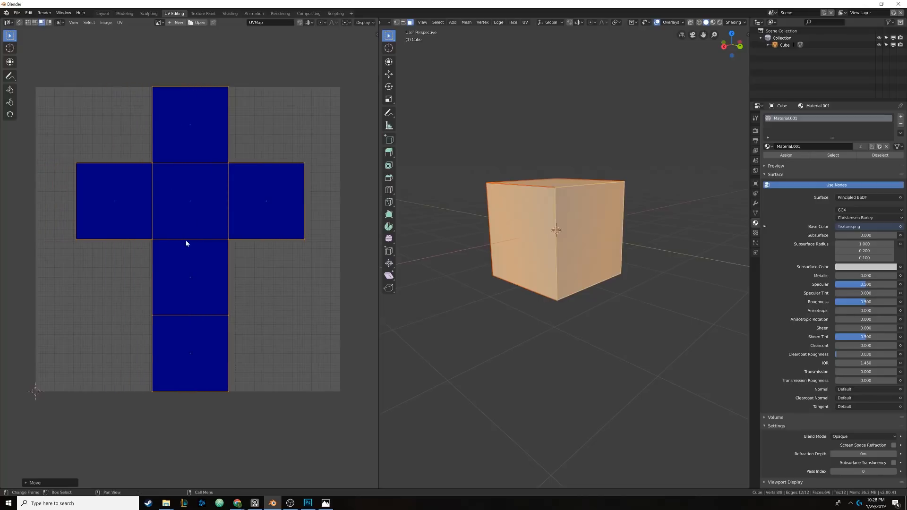
key(g)
key(x)
click(223, 211)
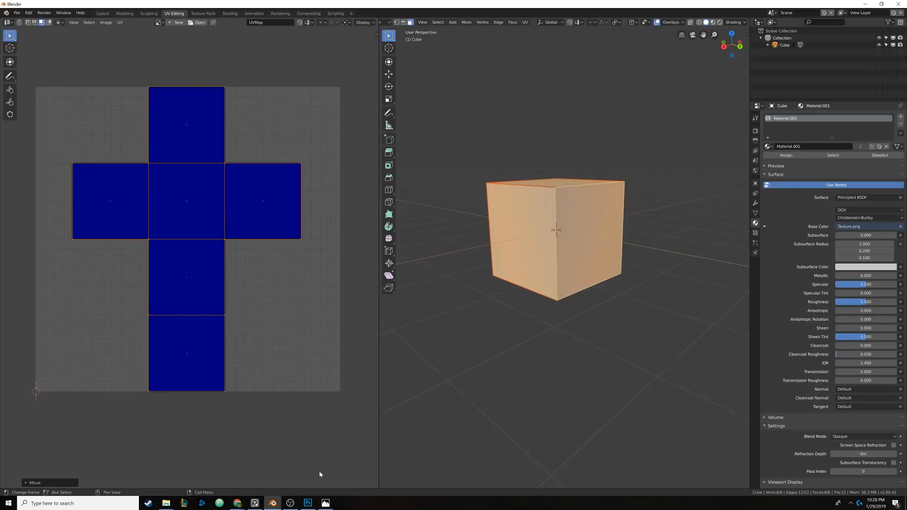
Switch the cube to Object Mode with material preview shading and inspect the coloured texture on its faces
click(308, 502)
click(308, 502)
key(Tab)
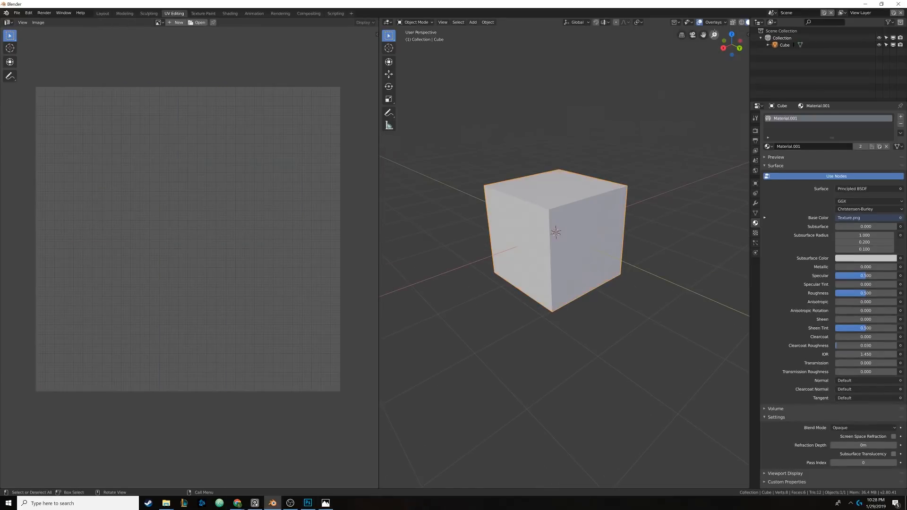
click(712, 22)
mouse_move(544, 228)
middle_down()
mouse_move(560, 236)
mouse_move(516, 246)
mouse_move(470, 223)
mouse_move(502, 213)
mouse_move(421, 223)
mouse_move(498, 244)
mouse_move(578, 214)
mouse_move(537, 245)
mouse_move(561, 251)
mouse_move(519, 238)
mouse_move(548, 219)
mouse_move(538, 236)
middle_up()
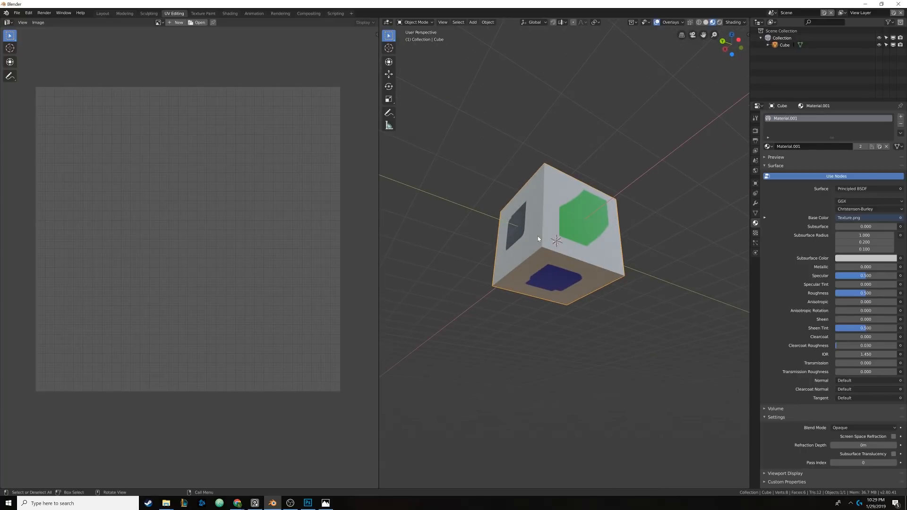
middle_drag(538, 236, 568, 251)
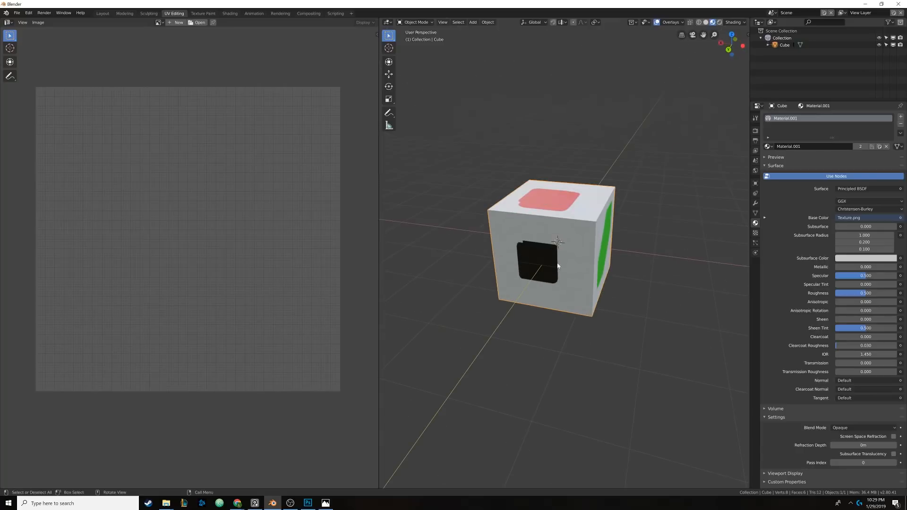
Re-enter Edit Mode and apply Smart UV Project to the cube with an angle limit of 66 and an island margin of 0
key(Tab)
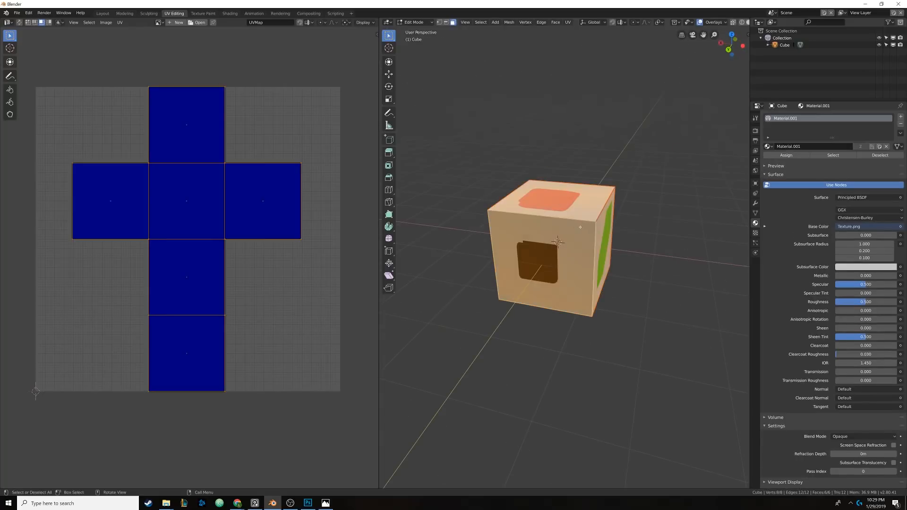
key(u)
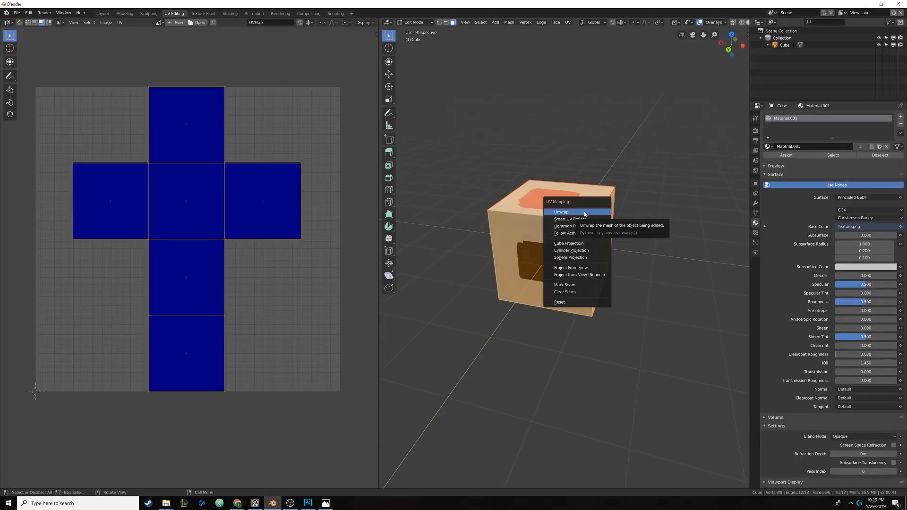
click(568, 23)
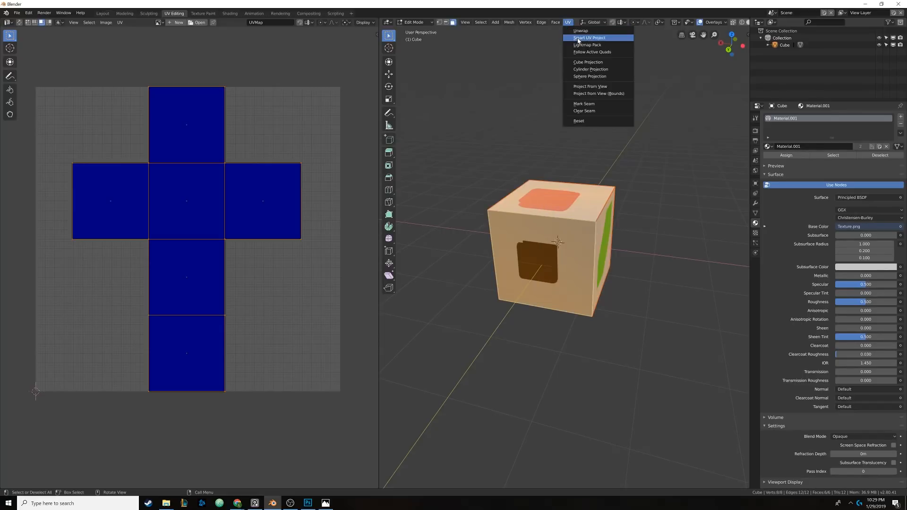
click(578, 38)
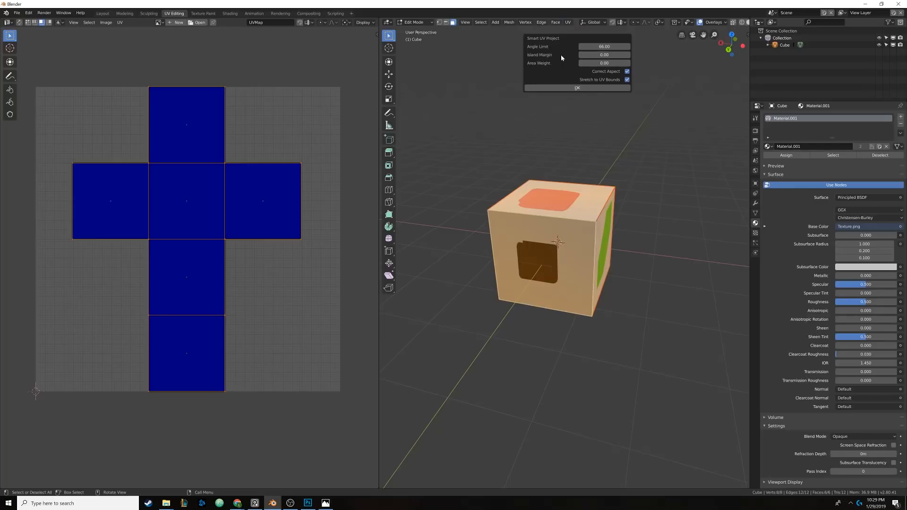
click(577, 88)
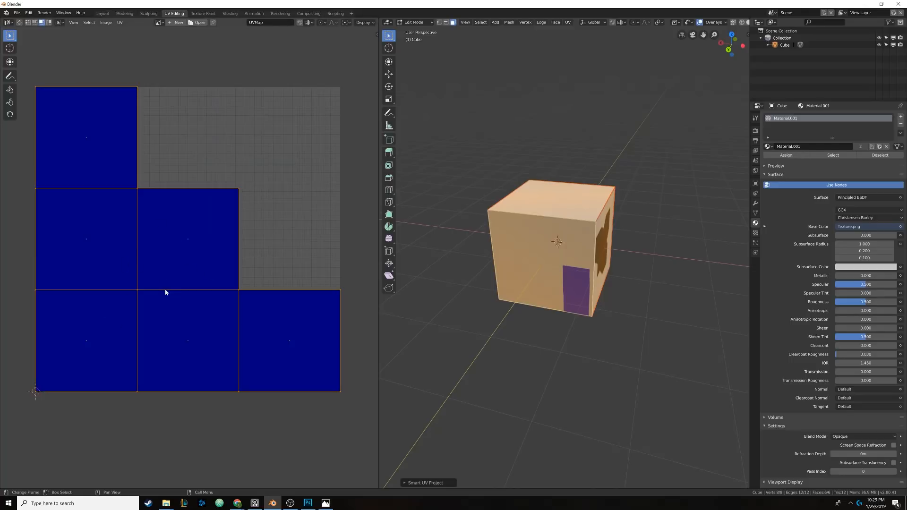
Compare the Smart UV Project result with the unfolding-cube reference, clear the selection, and examine the texture placement on the cube's sides
middle_drag(614, 265, 544, 237)
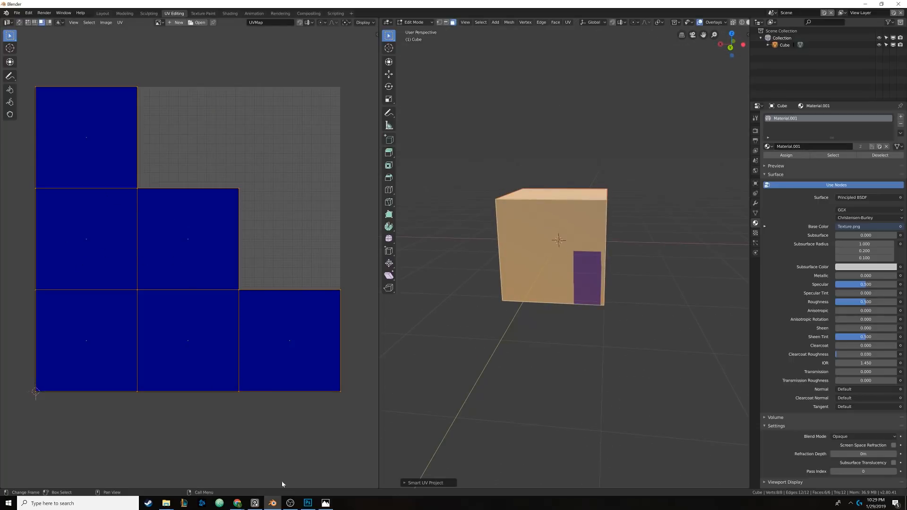
click(255, 502)
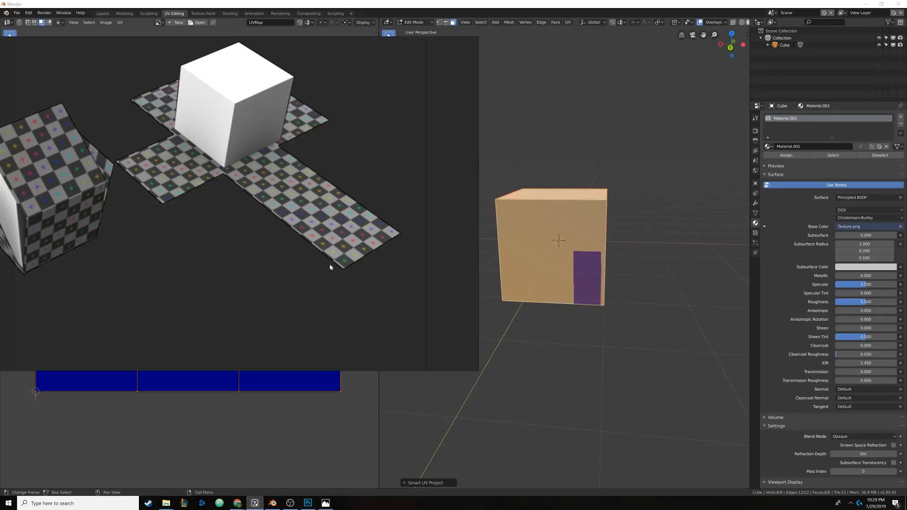
click(399, 7)
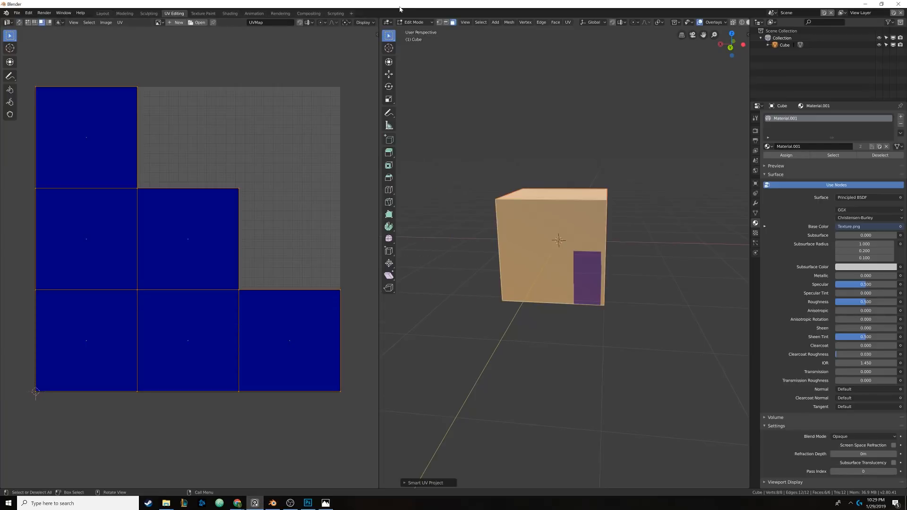
middle_drag(603, 269, 571, 253)
key(alt+a)
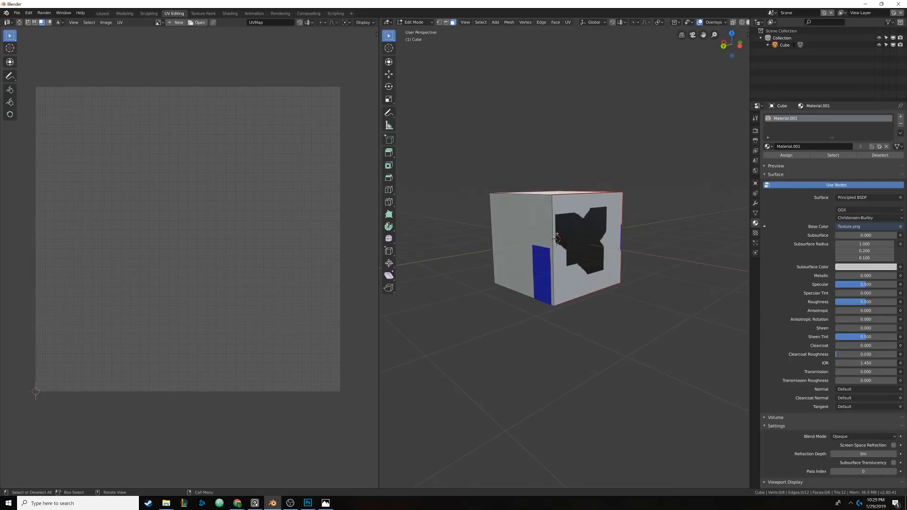
middle_drag(566, 236, 560, 246)
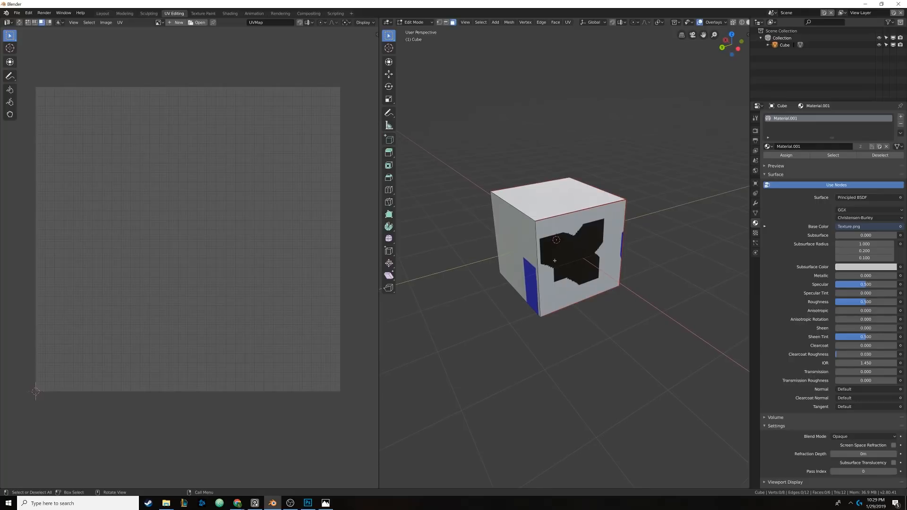
Delete the cube in Object Mode and add a plane mesh in its place
key(Tab)
key(Delete)
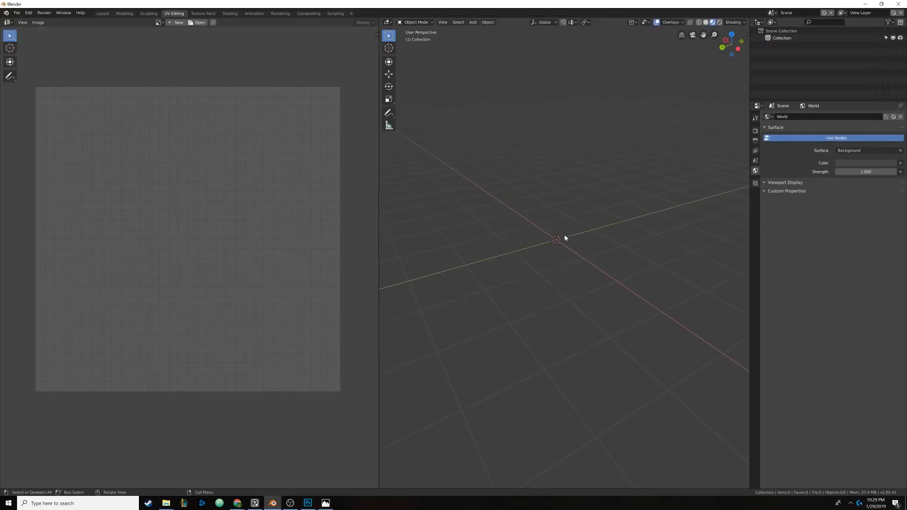
key(shift+a)
mouse_move(571, 231)
click(603, 229)
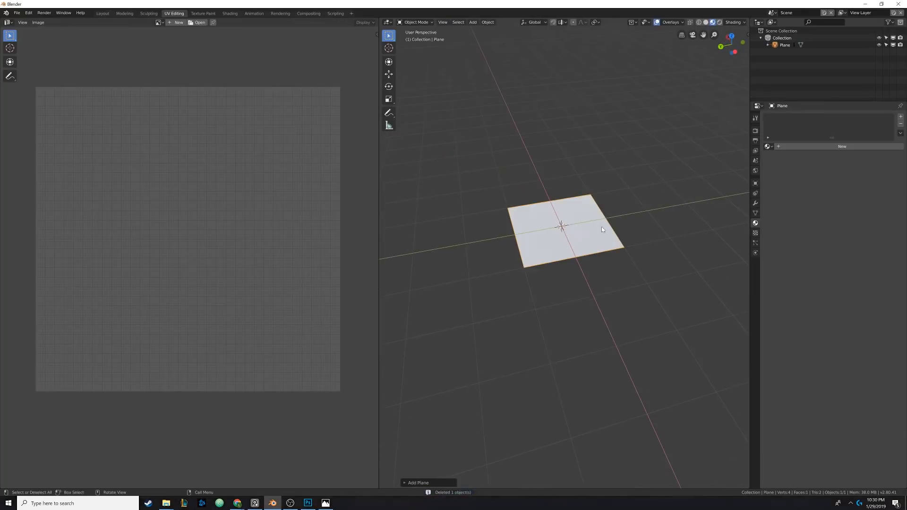
middle_drag(604, 231, 580, 255)
Enter Edit Mode and stretch the plane along Y into a long rectangle
key(Tab)
key(s)
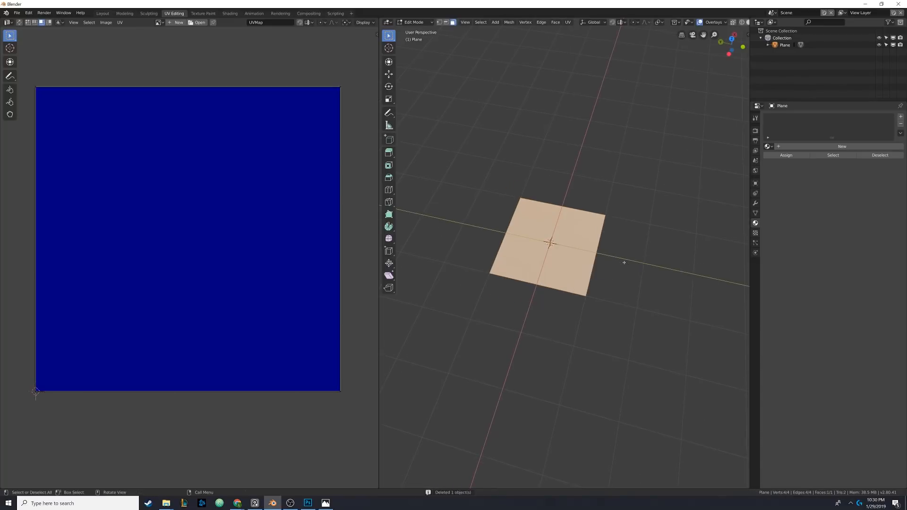
key(y)
click(745, 293)
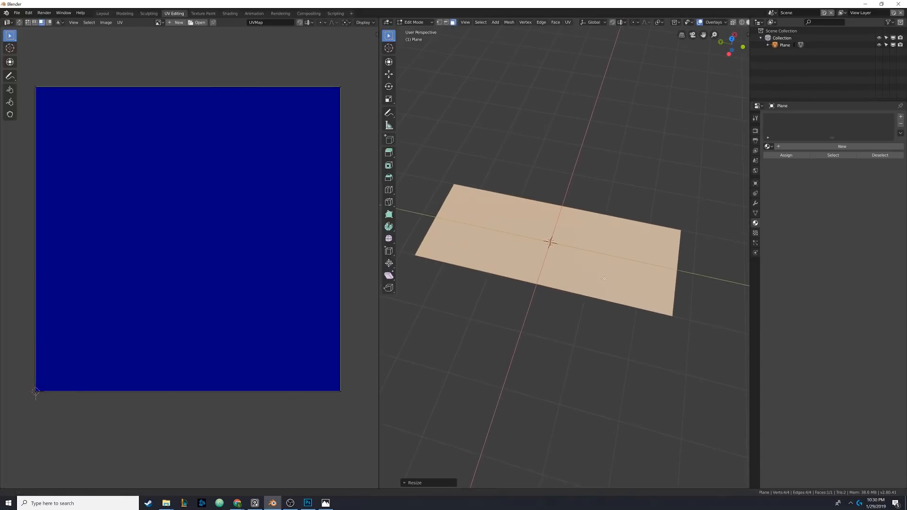
middle_drag(718, 283, 738, 282)
Add a centred loop cut across the rectangle, splitting it into two equal faces
key(ctrl+r)
click(567, 198)
right_click(568, 198)
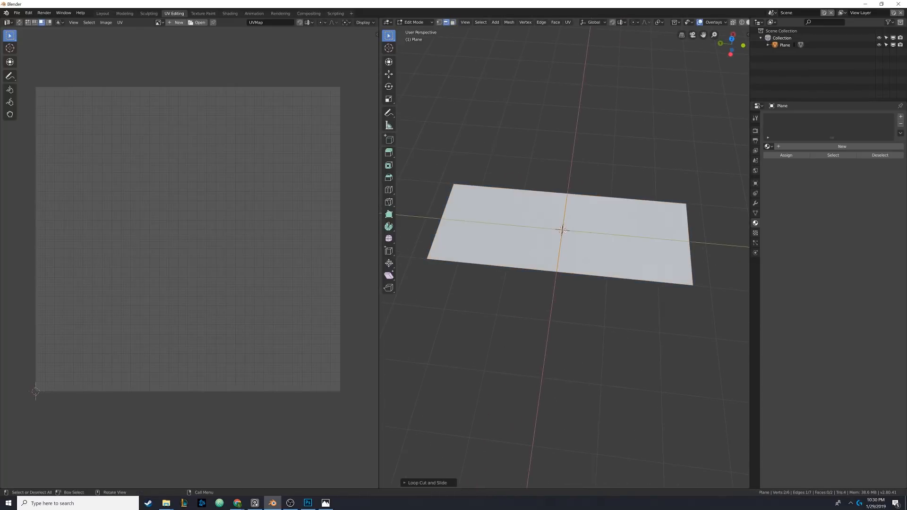
mouse_move(571, 208)
middle_down()
mouse_move(586, 239)
mouse_move(582, 218)
middle_up()
Select the whole plane and unwrap it without any seams
key(a)
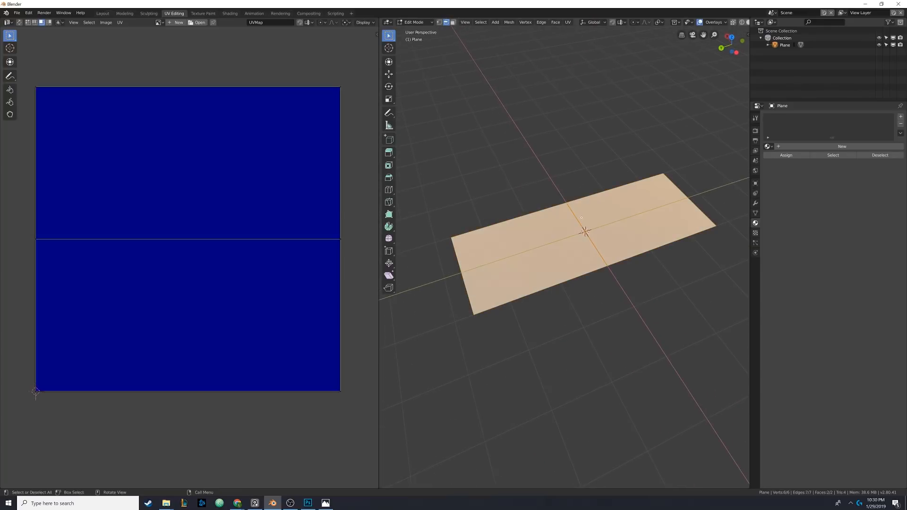
key(u)
click(581, 218)
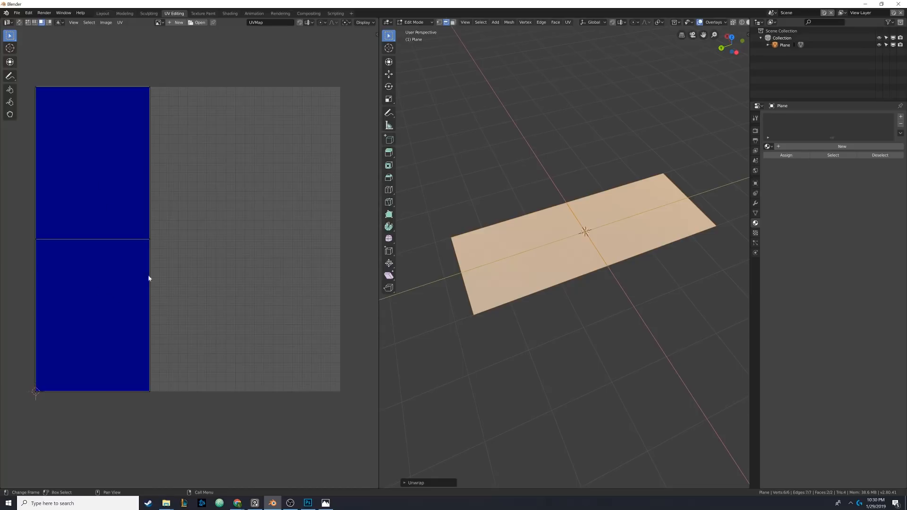
mouse_move(527, 247)
middle_down()
mouse_move(543, 226)
mouse_move(515, 255)
mouse_move(523, 247)
middle_up()
Select the plane's middle edge and mark it as a seam
click(589, 238)
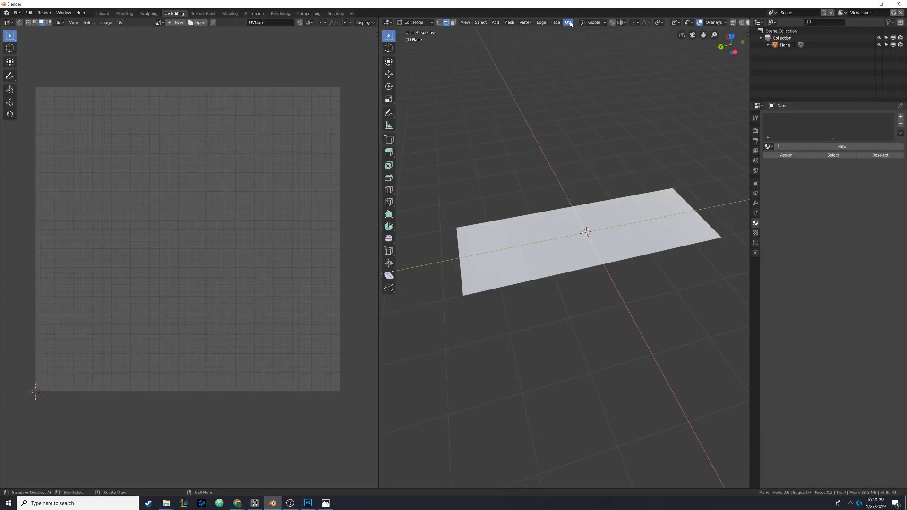
middle_drag(586, 204, 577, 242)
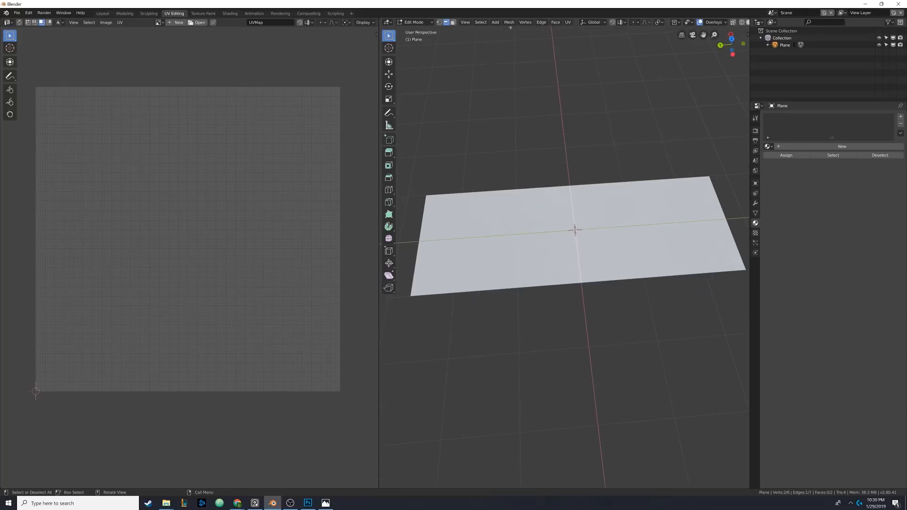
click(542, 22)
click(564, 133)
Switch to face selection, check each half, and unwrap the whole plane again along the new seam
click(453, 23)
click(500, 239)
click(613, 218)
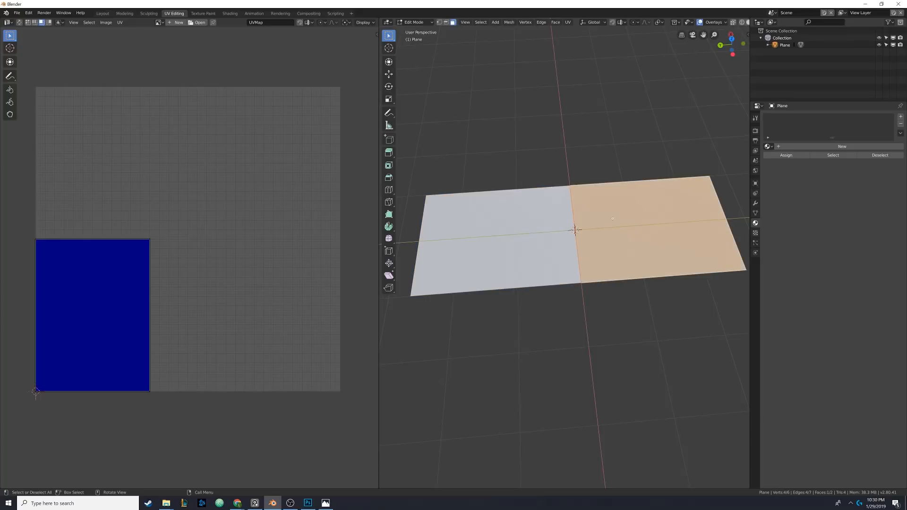
key(a)
key(u)
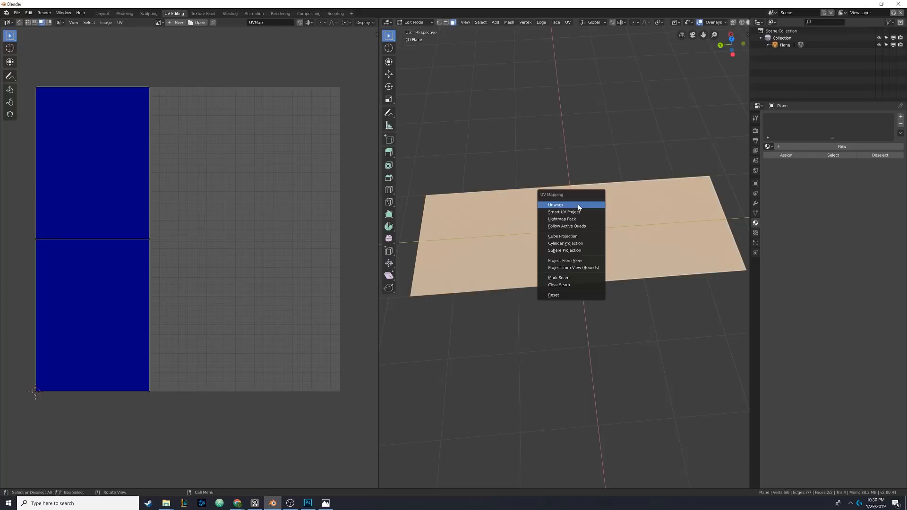
click(572, 204)
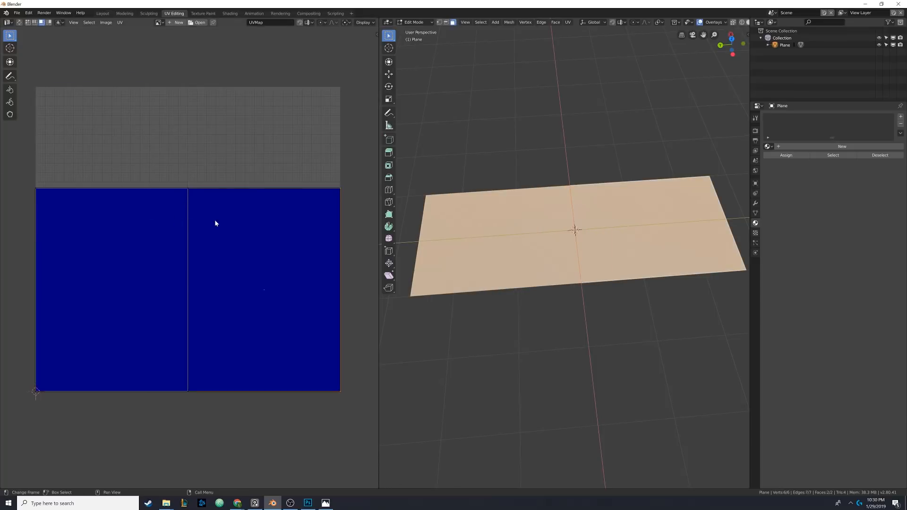
click(225, 234)
key(g)
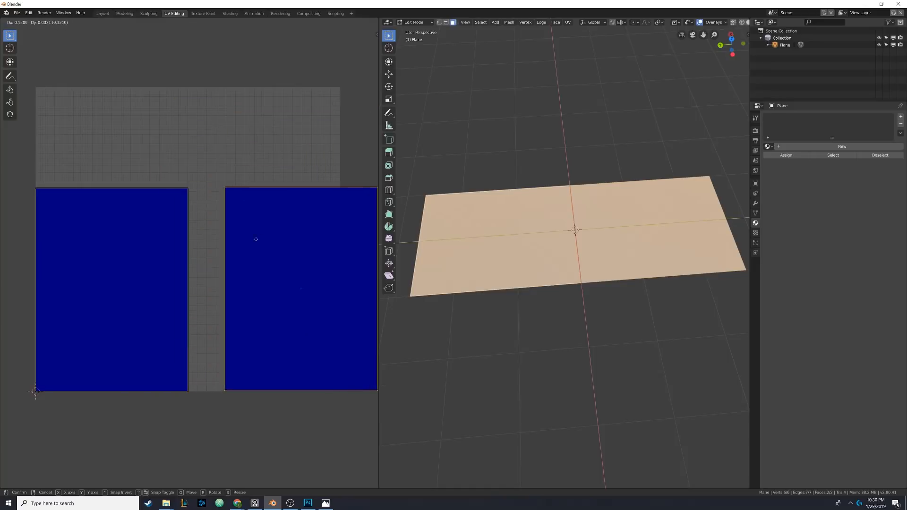
right_click(256, 239)
click(150, 237)
key(g)
right_click(128, 212)
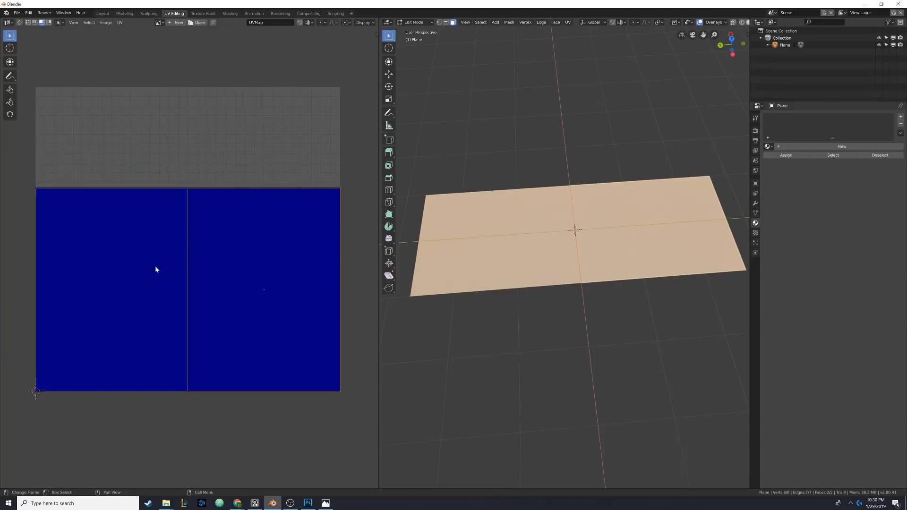
Move the right-hand UV island up along Y to the upper edge of the UV space
click(218, 311)
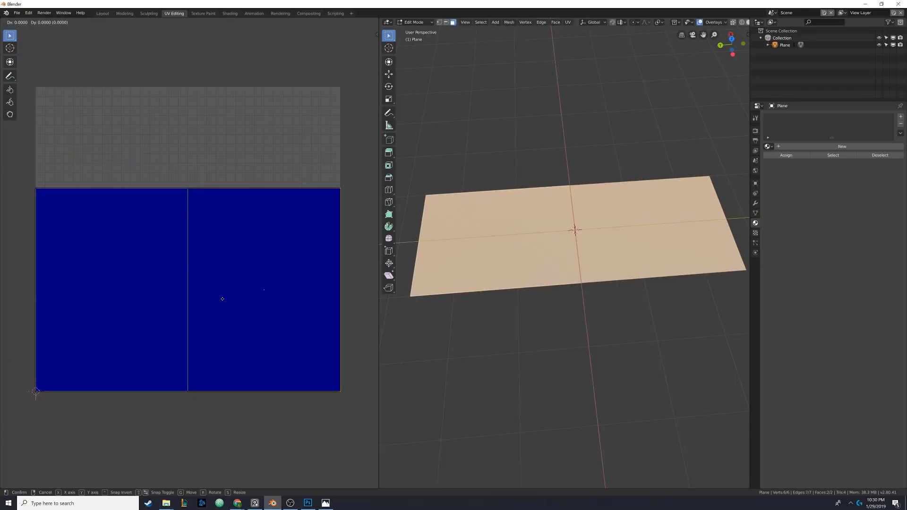
key(g)
key(y)
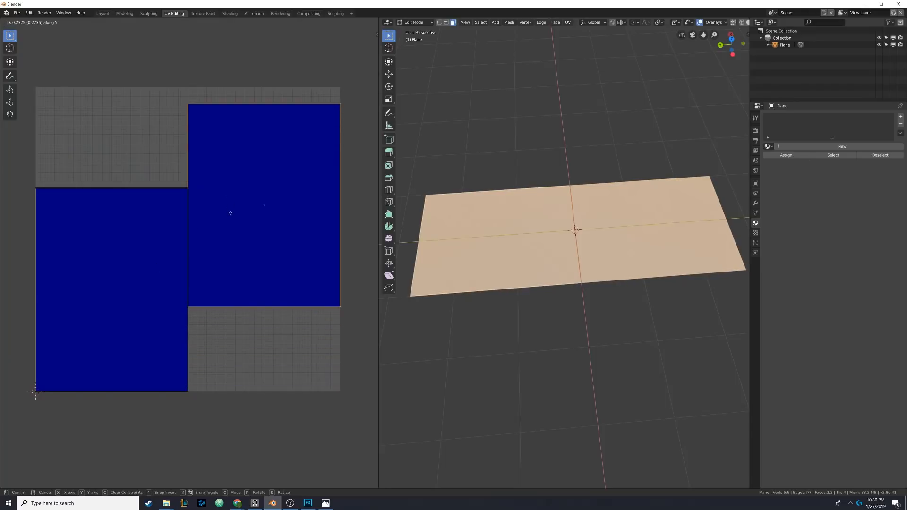
click(232, 200)
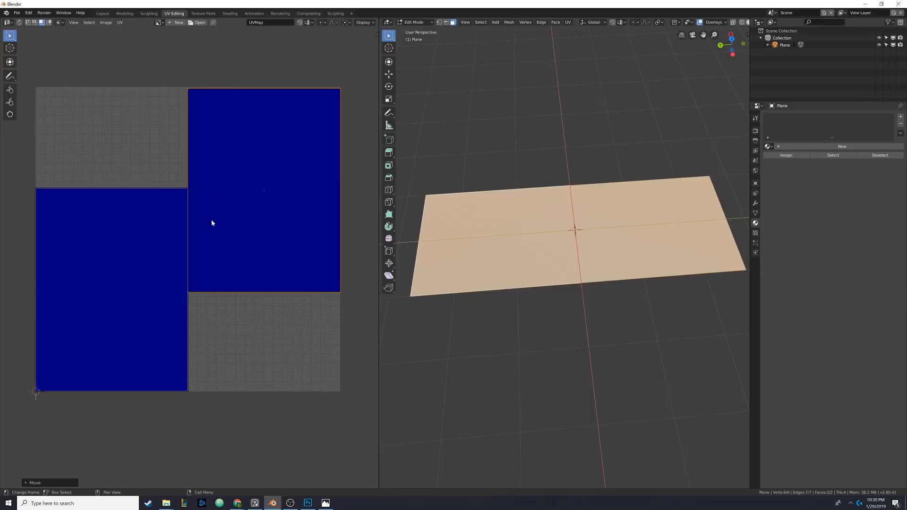
Create a new material for the plane instead of reusing an existing one
click(769, 147)
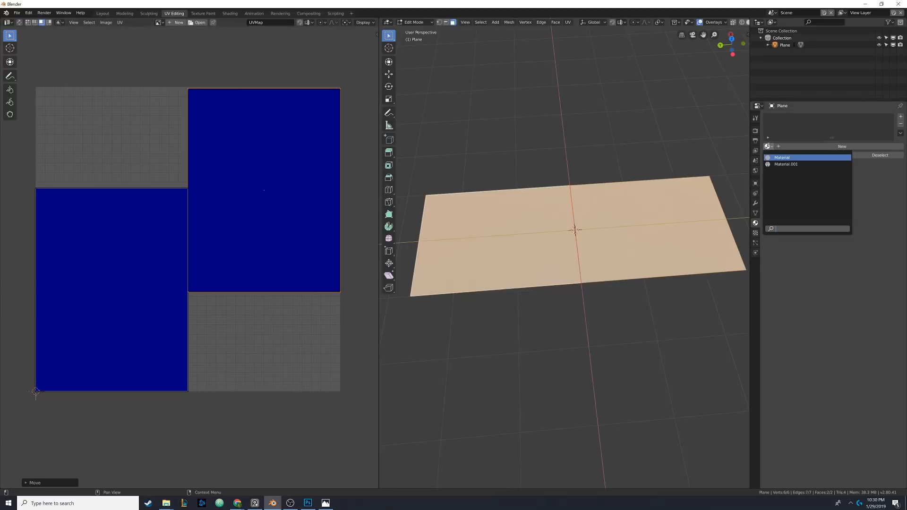
click(769, 147)
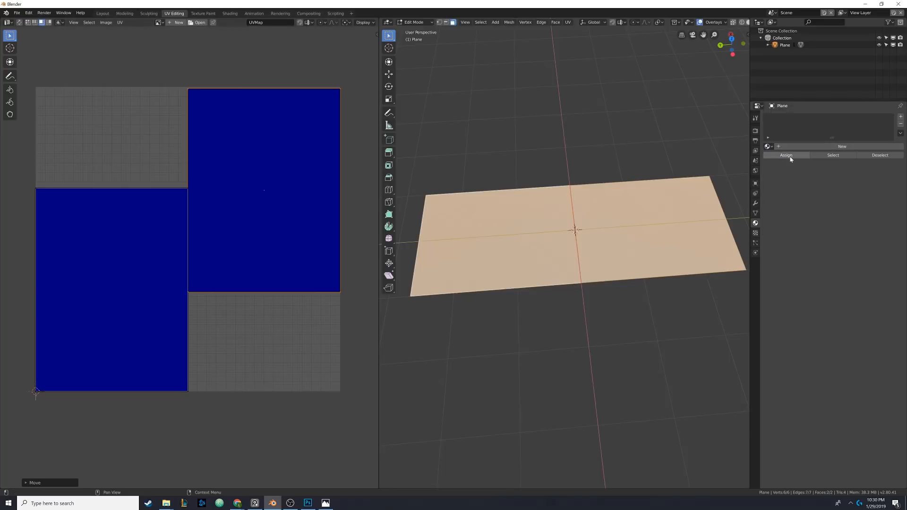
click(822, 146)
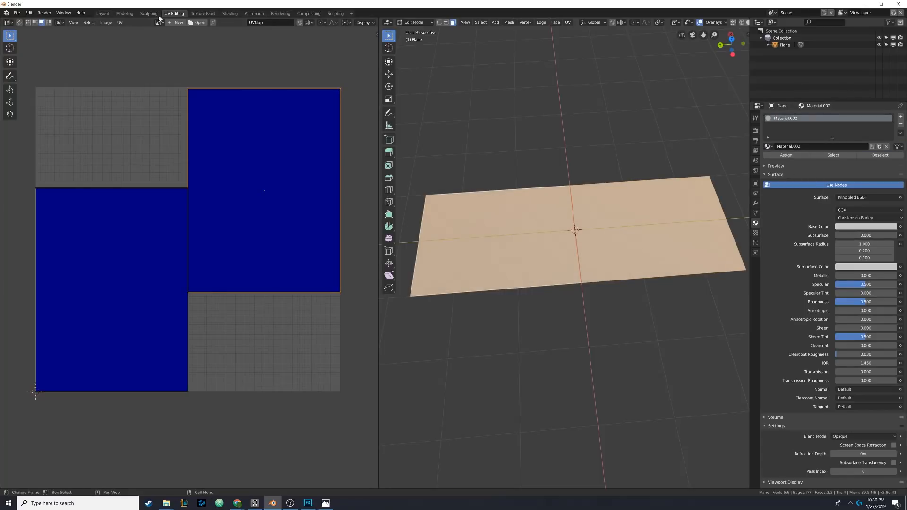
Switch to the Shading workspace and add an Image Texture node beside the Principled BSDF
click(230, 13)
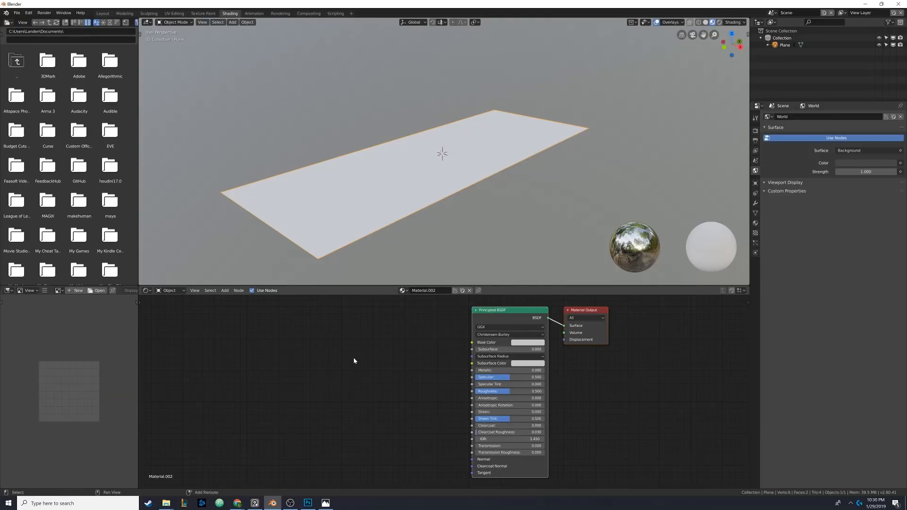
key(shift+a)
mouse_move(342, 392)
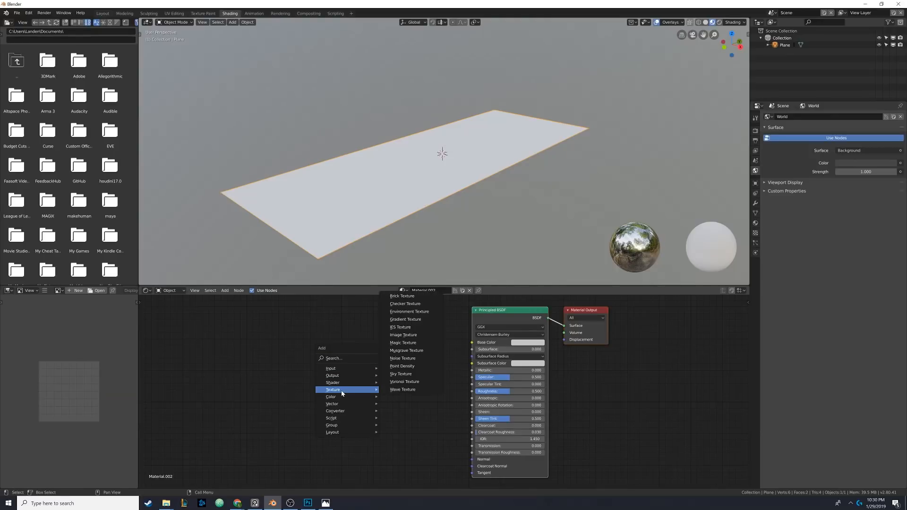
click(403, 335)
click(373, 354)
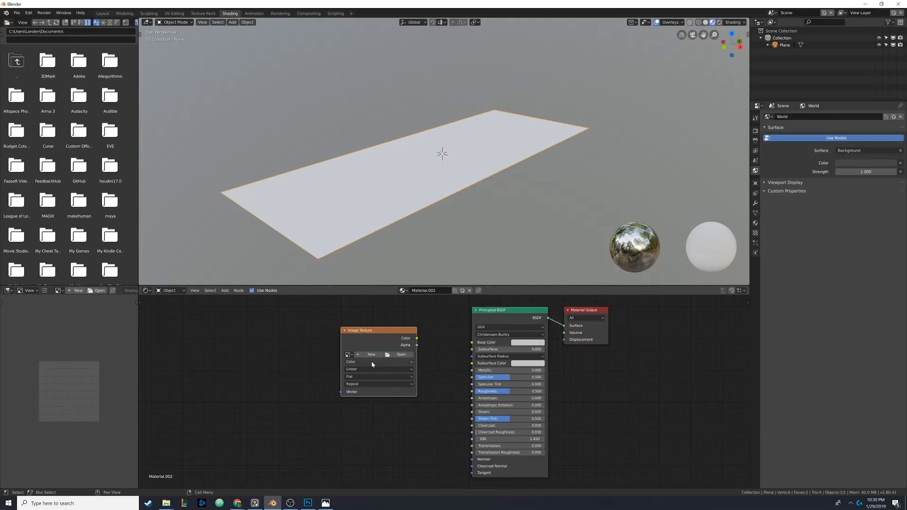
Load UV image.png from the UV Mapping Tutorial folder into the texture node and connect its Color output to Base Color
click(395, 357)
click(24, 150)
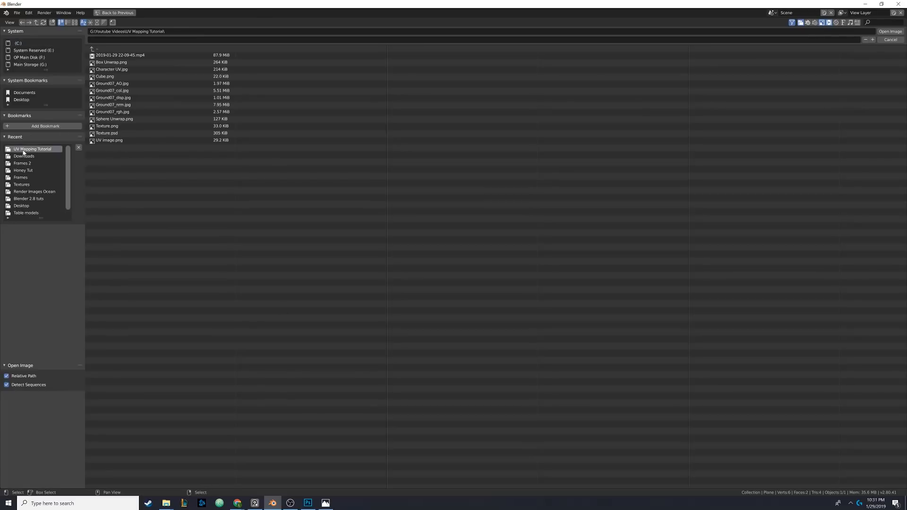
click(133, 140)
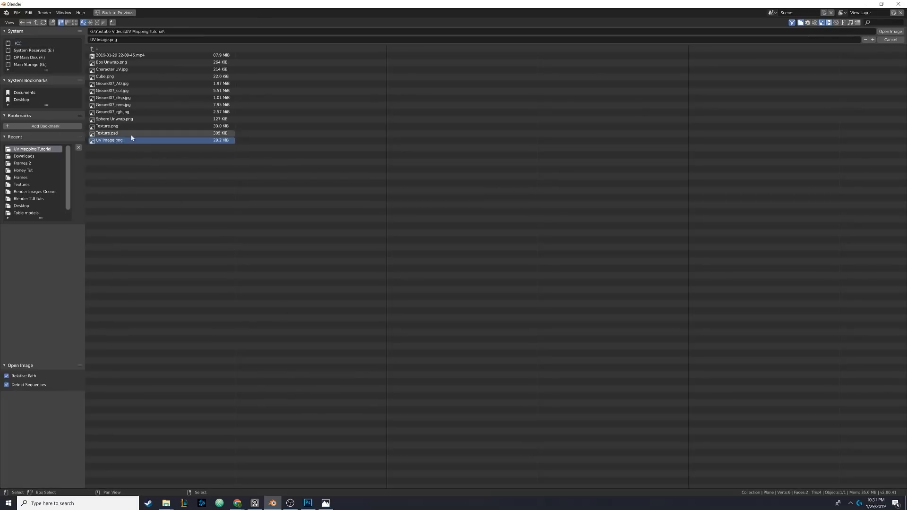
double_click(124, 141)
drag(417, 338, 472, 343)
middle_drag(449, 188, 436, 202)
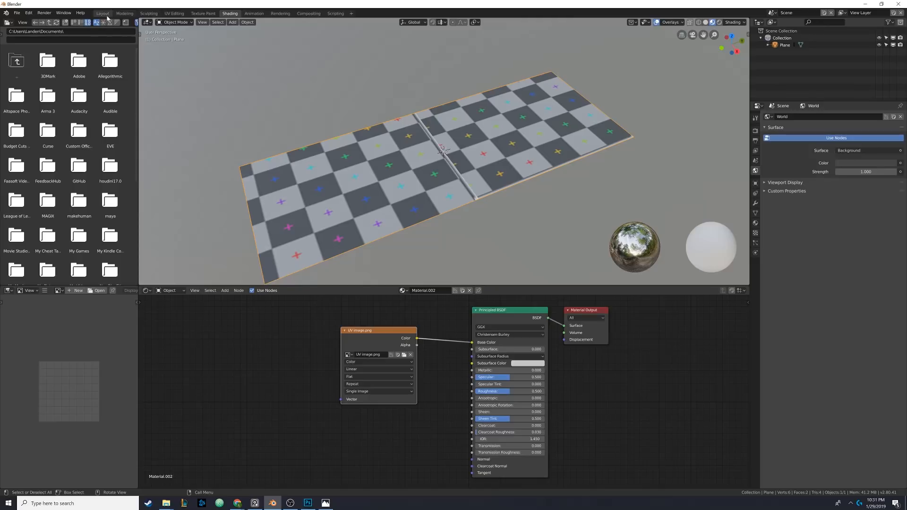
Return to the UV Editing workspace and move the right-hand UV island down along Y until it is level with the other island
click(174, 13)
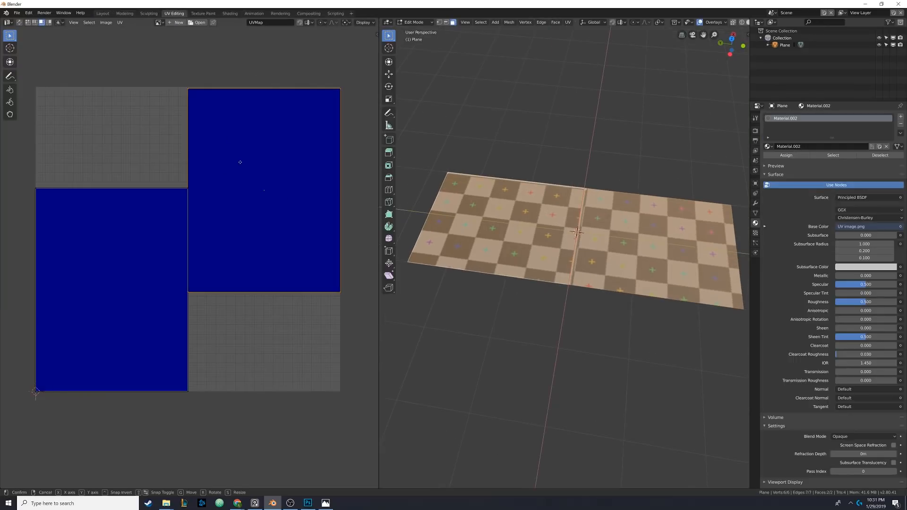
key(g)
right_click(241, 182)
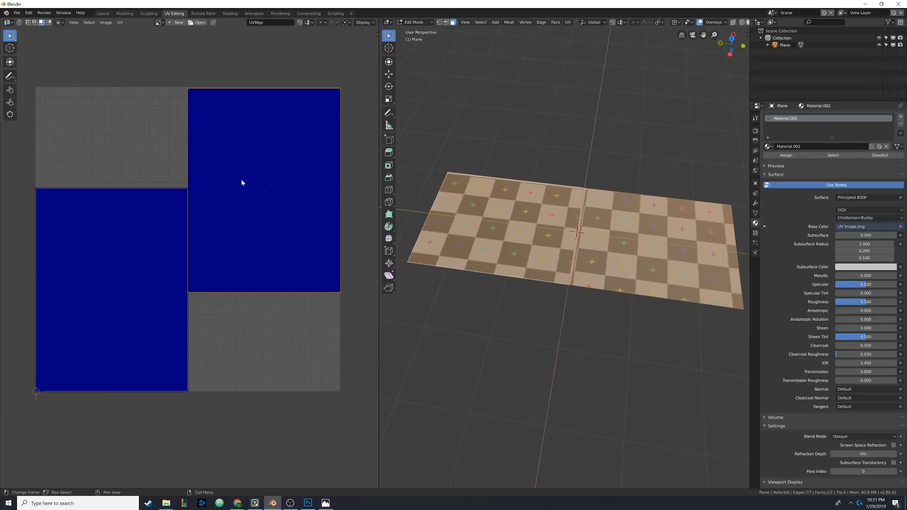
middle_drag(473, 227, 524, 232)
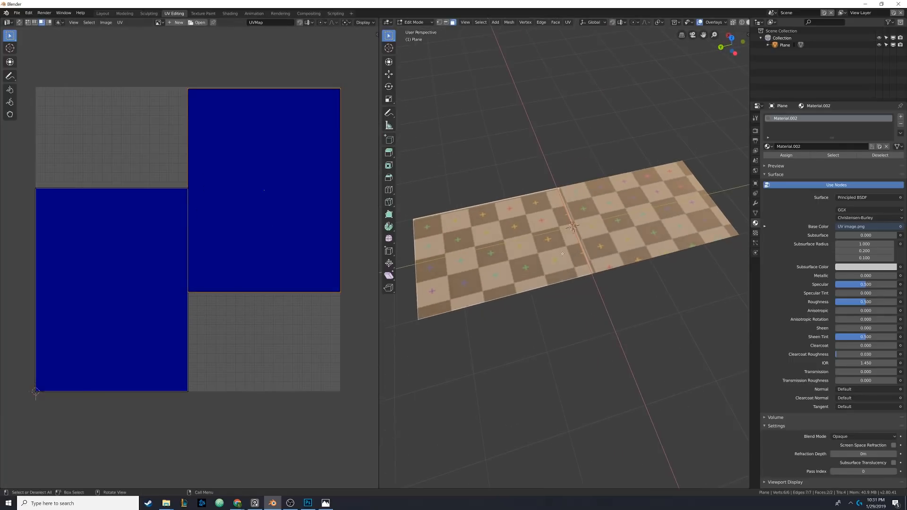
key(g)
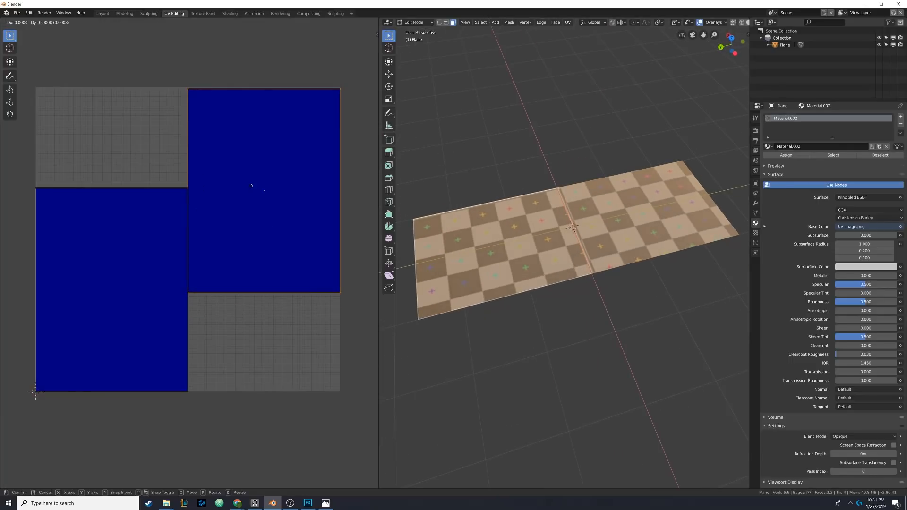
key(y)
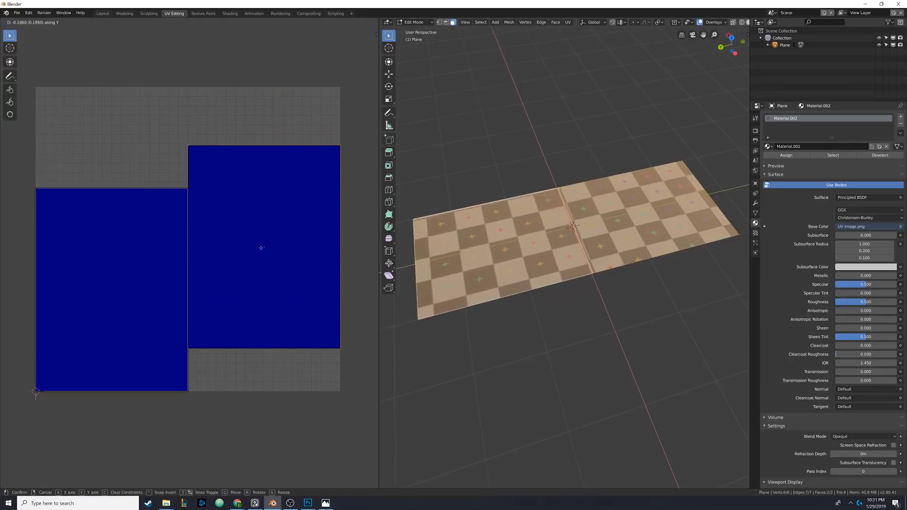
click(265, 285)
Try rotating the right-hand UV island by 180 degrees and inspect the texture on the plane
scroll(638, 260, up, 3)
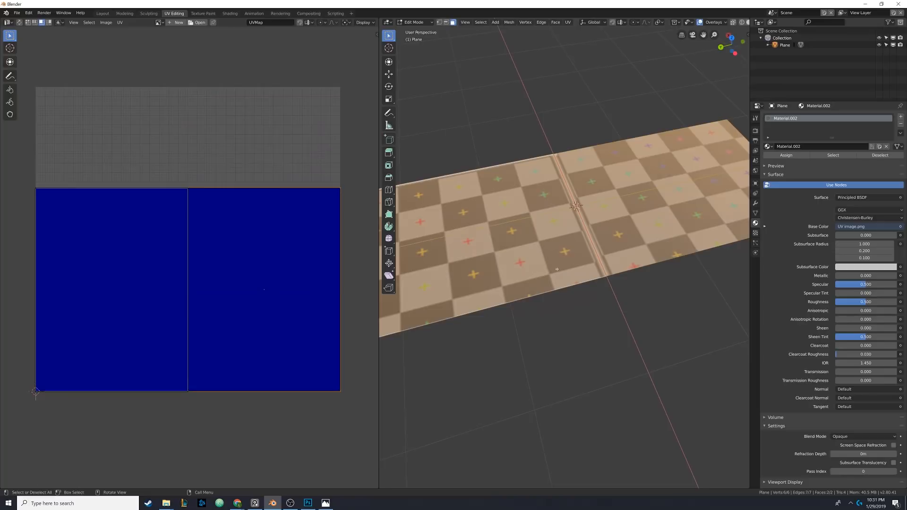
middle_drag(647, 260, 608, 255)
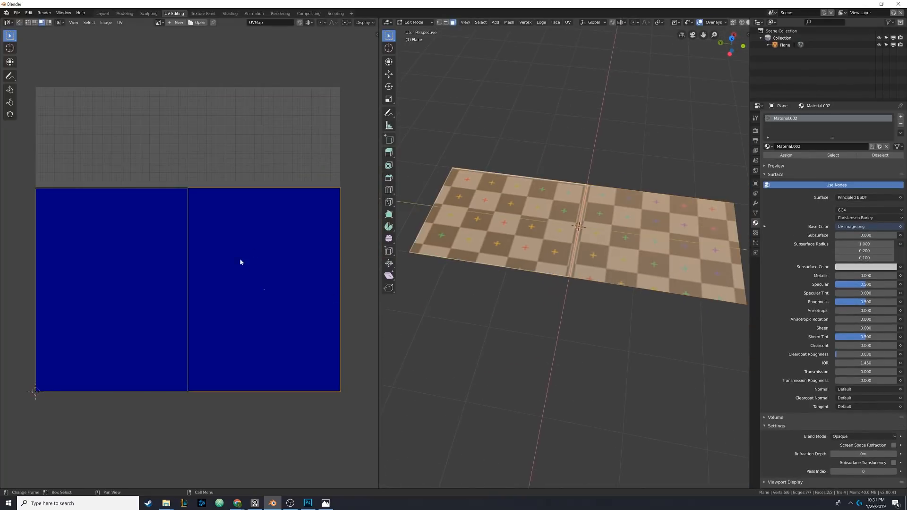
key(r)
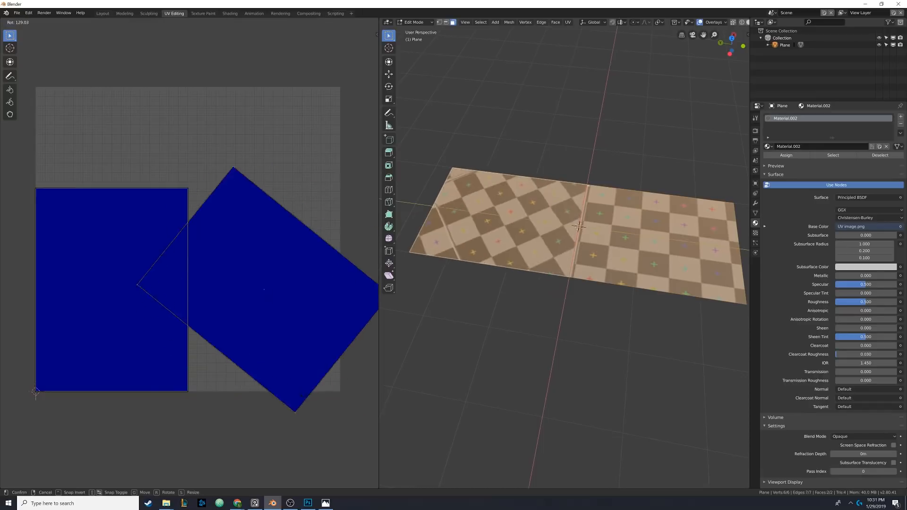
text(180)
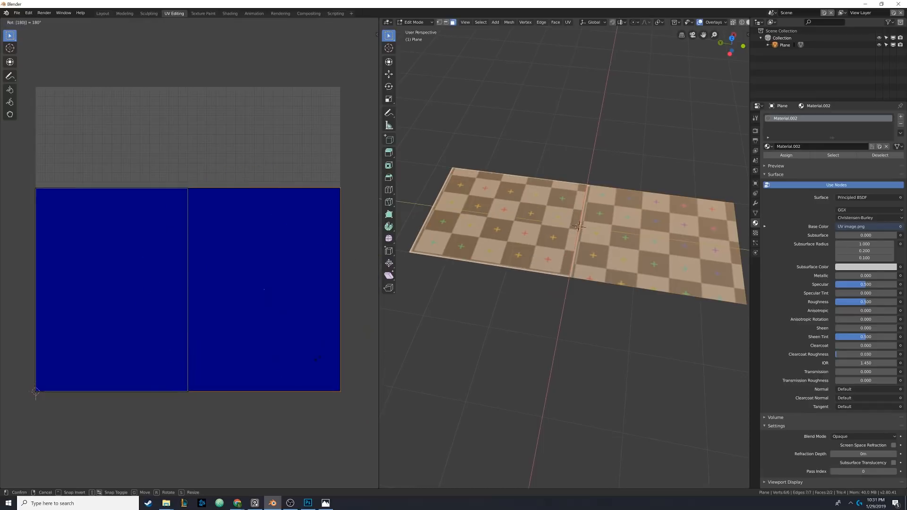
key(Return)
middle_drag(533, 166, 561, 164)
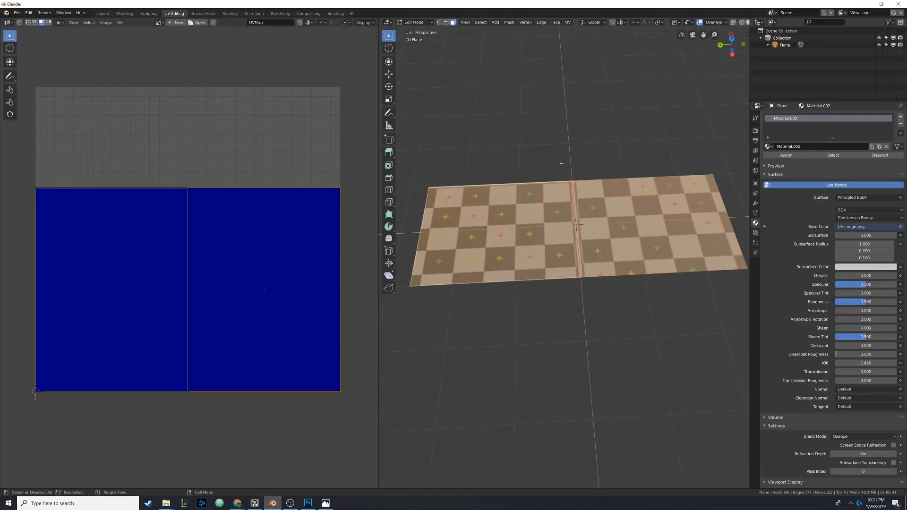
Clear the seam from the plane's middle edge in edge select mode
click(446, 22)
click(576, 225)
middle_drag(577, 226, 588, 210)
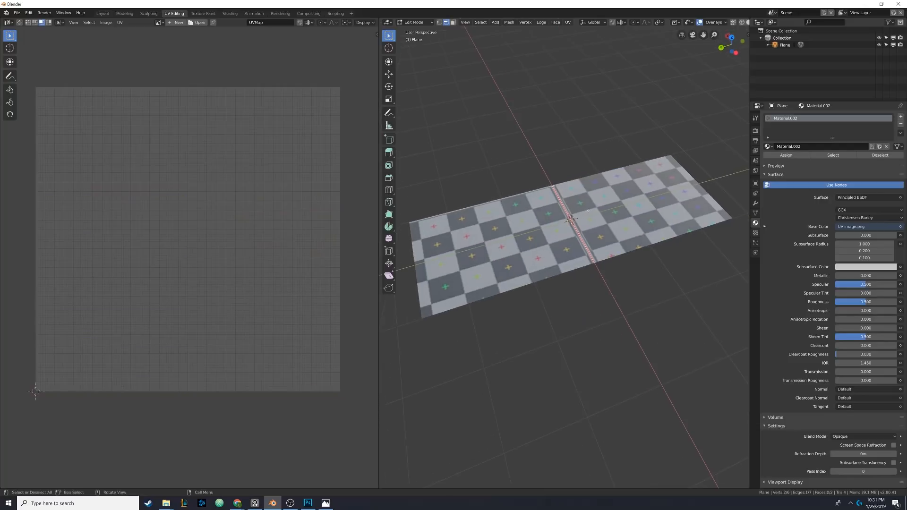
click(541, 22)
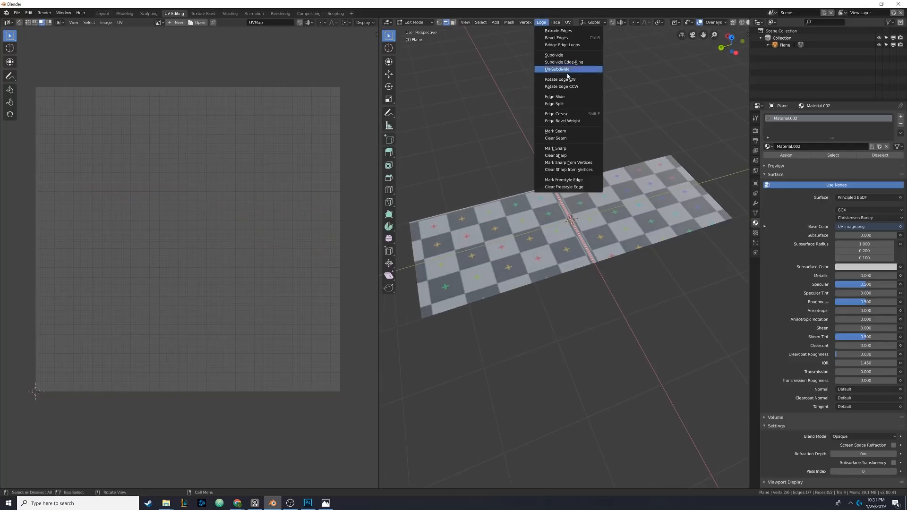
click(566, 139)
Unwrap all faces of the plane as one island and inspect the texture in Object Mode
key(a)
key(u)
click(565, 216)
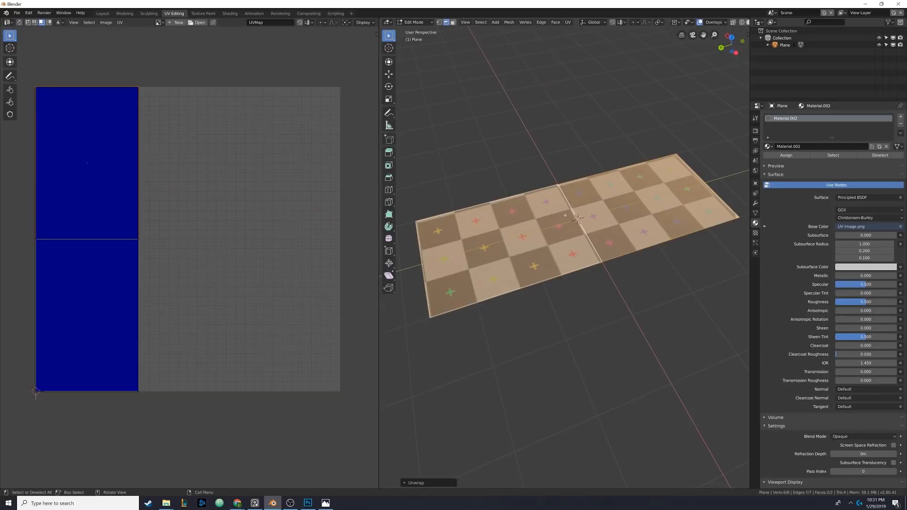
scroll(565, 216, up, 2)
middle_drag(618, 213, 590, 199)
key(Tab)
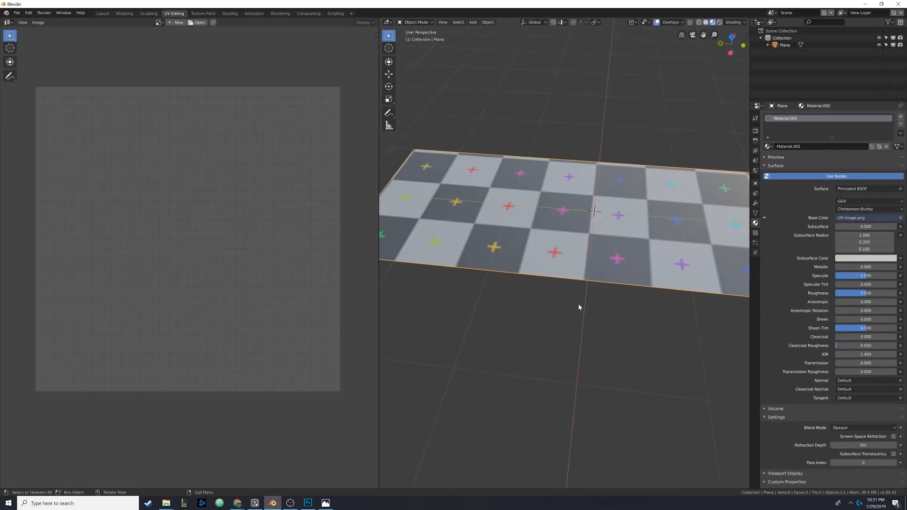
middle_drag(601, 250, 558, 265)
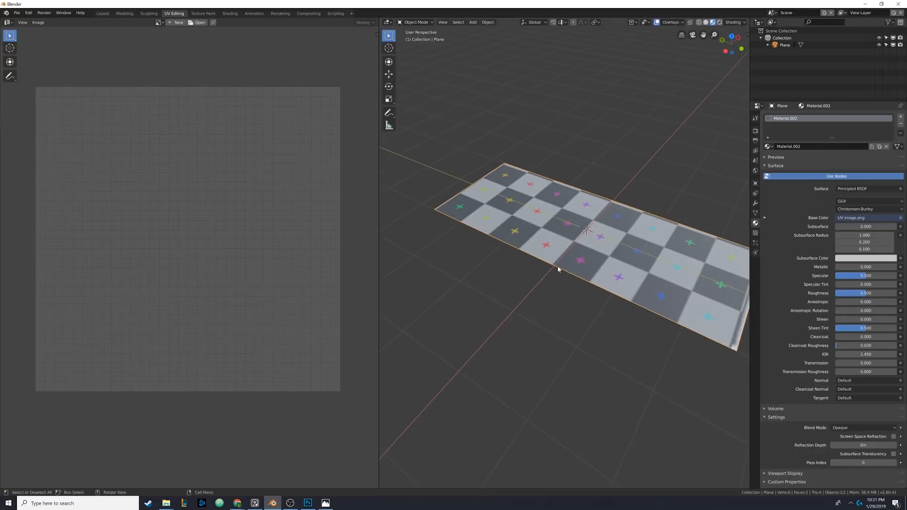
Return to Edit Mode and try moving the upper UV face and the whole joined island in the UV editor
key(Tab)
key(g)
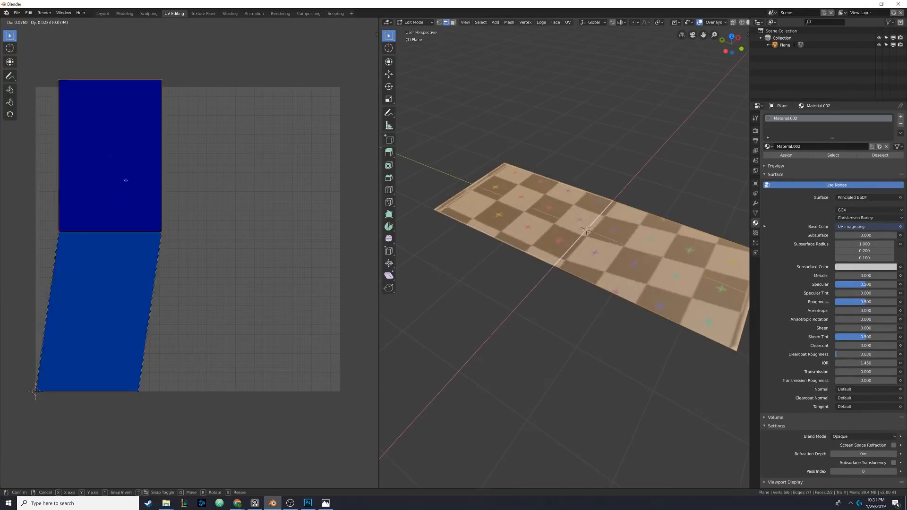
click(142, 173)
key(g)
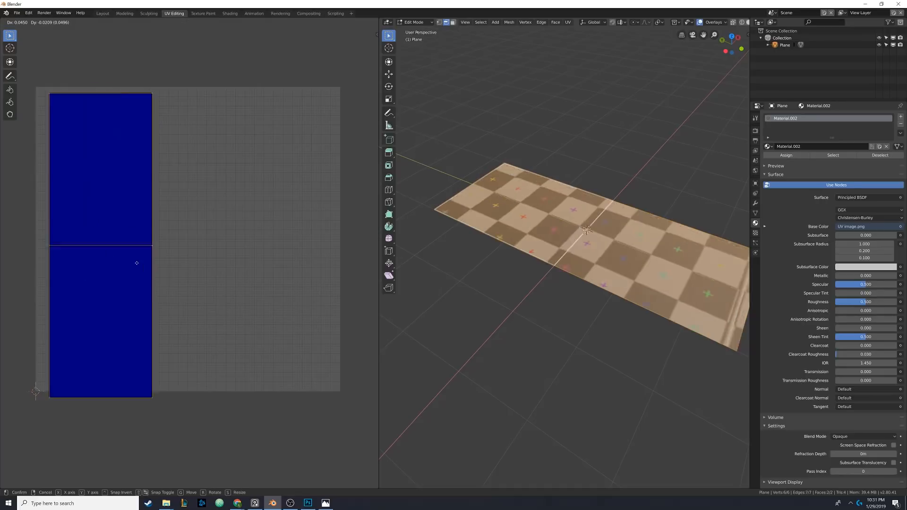
right_click(190, 254)
Move the upper UV face sideways to the right so the attached lower face is sheared, and inspect the plane's texture from several angles
middle_drag(500, 232, 614, 235)
scroll(614, 235, down, 1)
scroll(613, 235, up, 3)
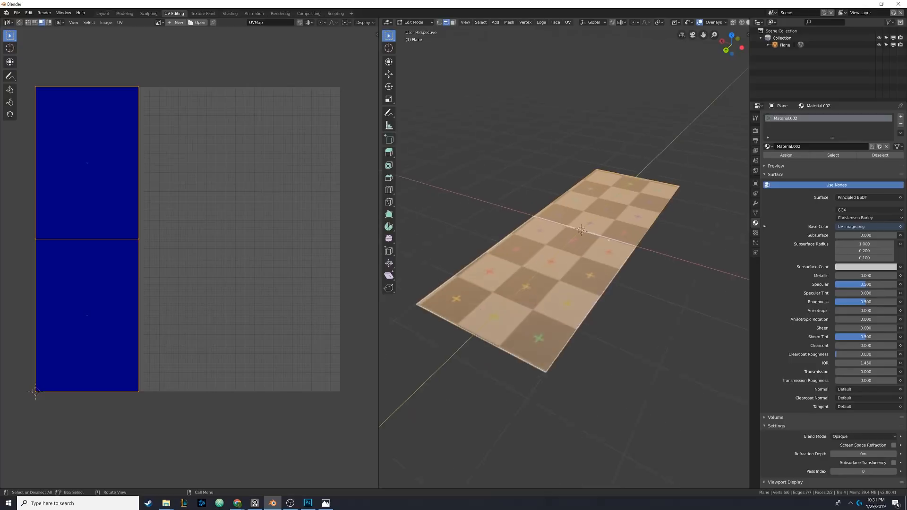
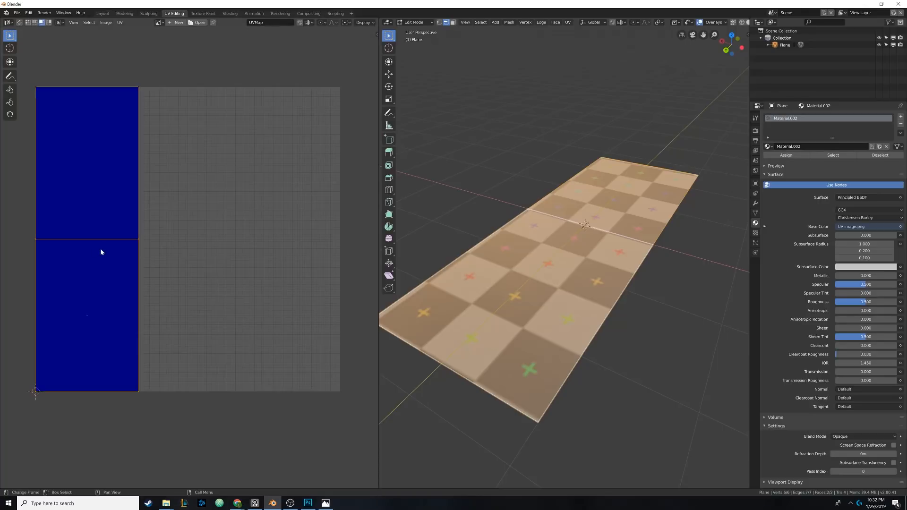
drag(100, 232, 265, 232)
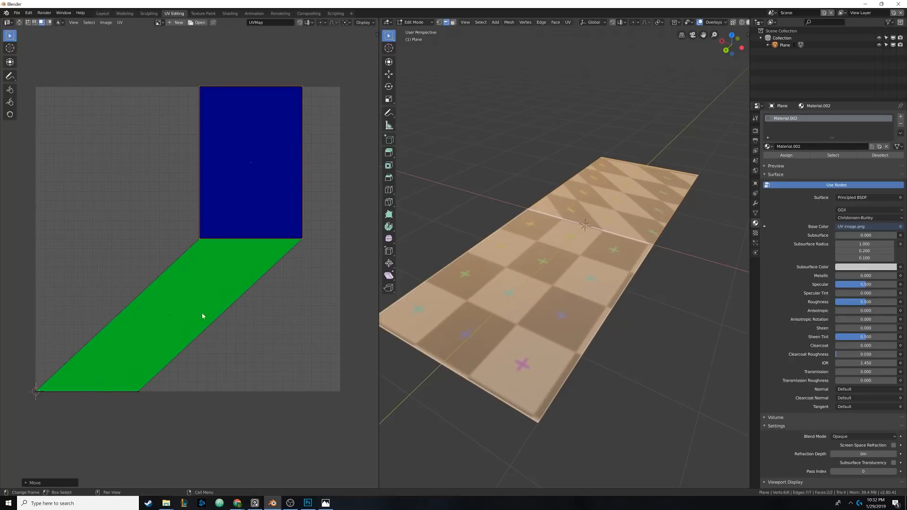
middle_drag(567, 236, 526, 241)
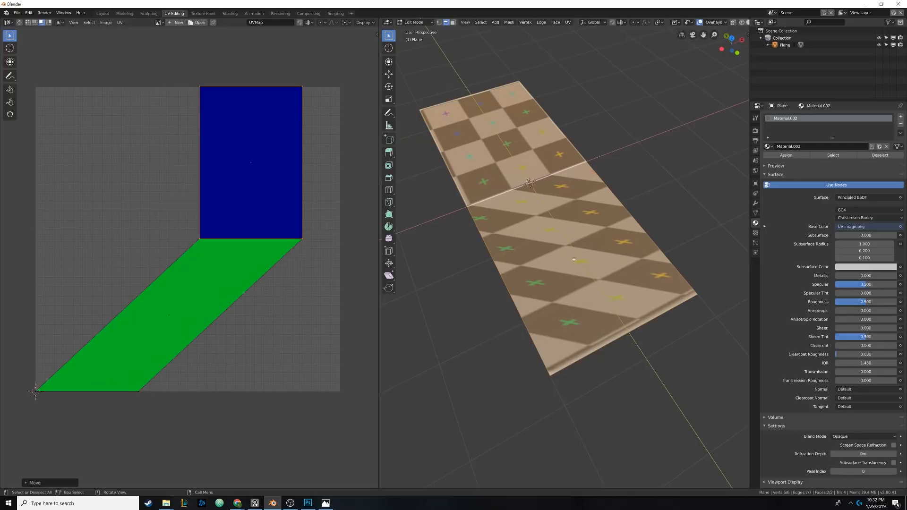
middle_drag(534, 268, 515, 266)
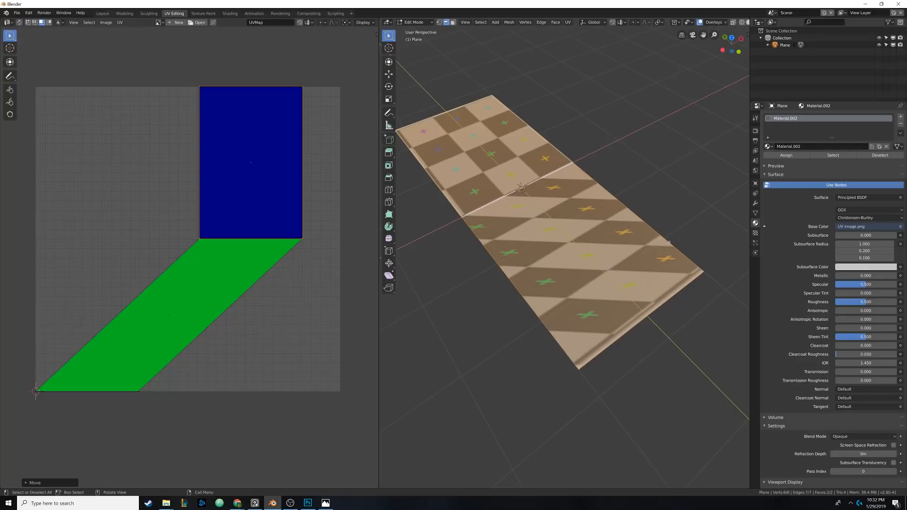
middle_drag(669, 242, 454, 331)
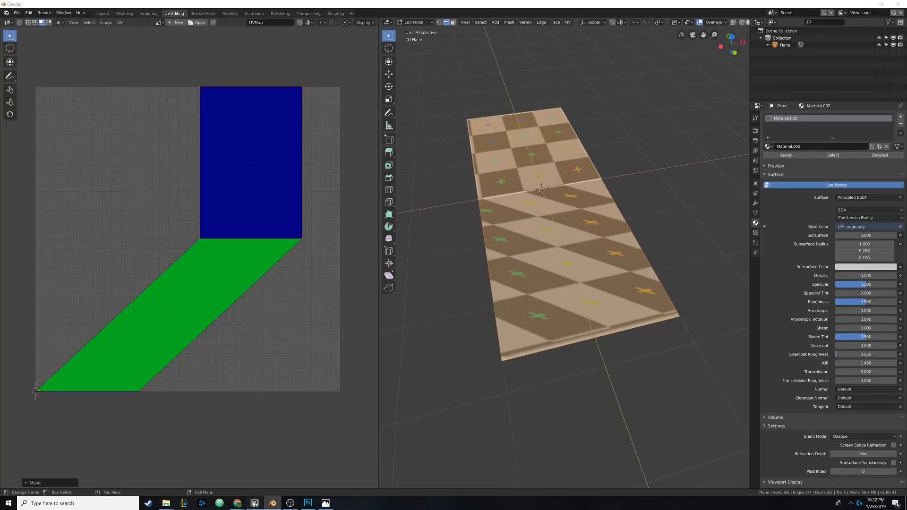
Switch to the reference image board and bring up the Naughty Dog Texturing/Sampling slide
click(254, 503)
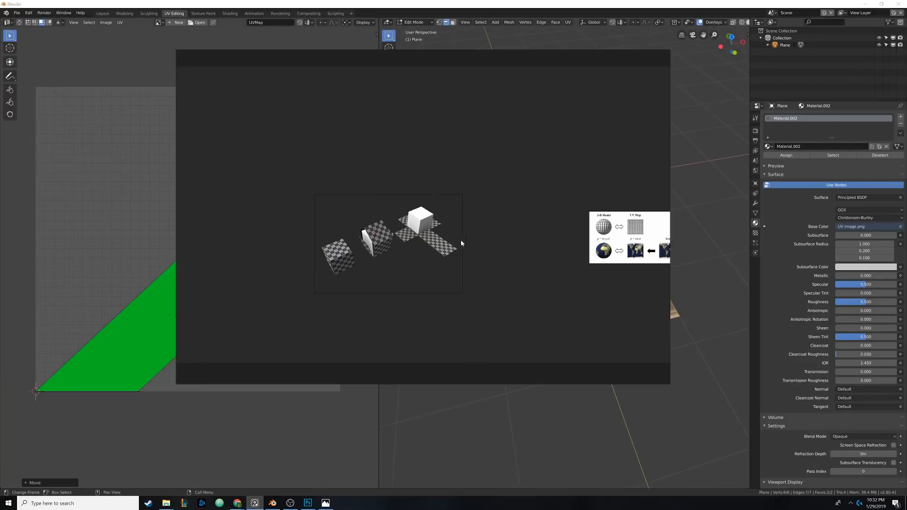
scroll(461, 243, down, 3)
middle_drag(651, 247, 458, 291)
scroll(432, 252, up, 6)
scroll(441, 260, up, 5)
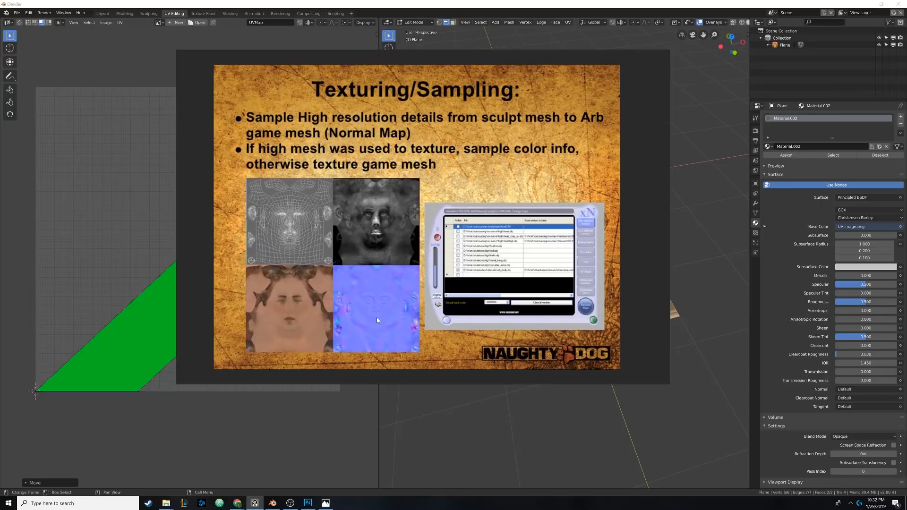
Examine the wireframe UV layout of the face and the matching skin color texture on the slide
middle_drag(349, 302, 445, 277)
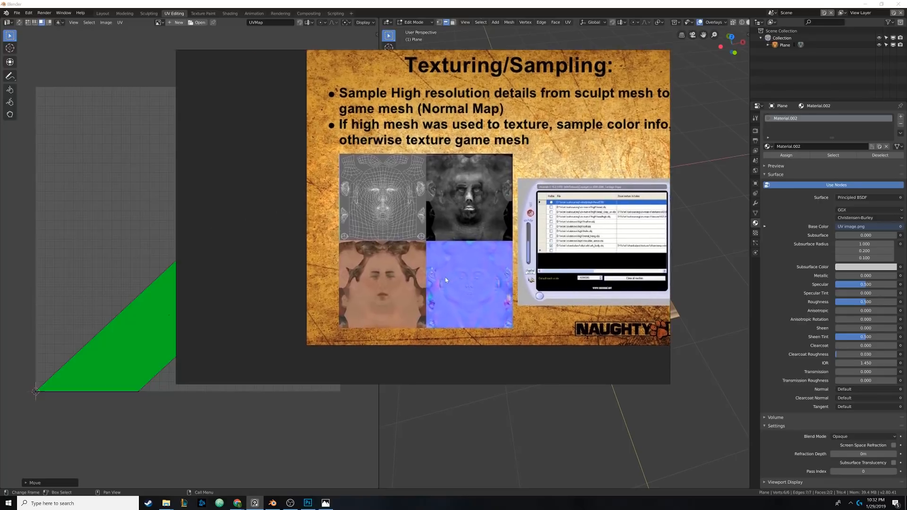
scroll(443, 279, up, 3)
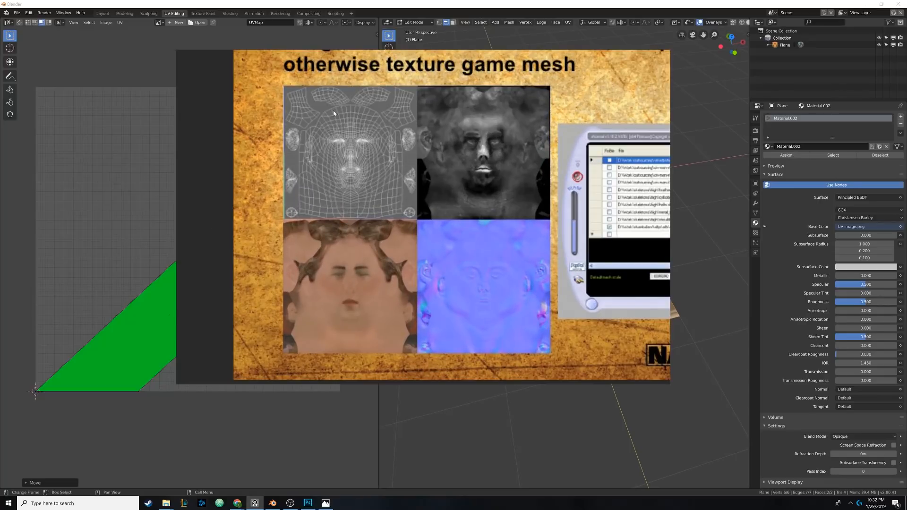
scroll(354, 233, up, 5)
middle_drag(333, 206, 362, 287)
middle_drag(429, 284, 435, 157)
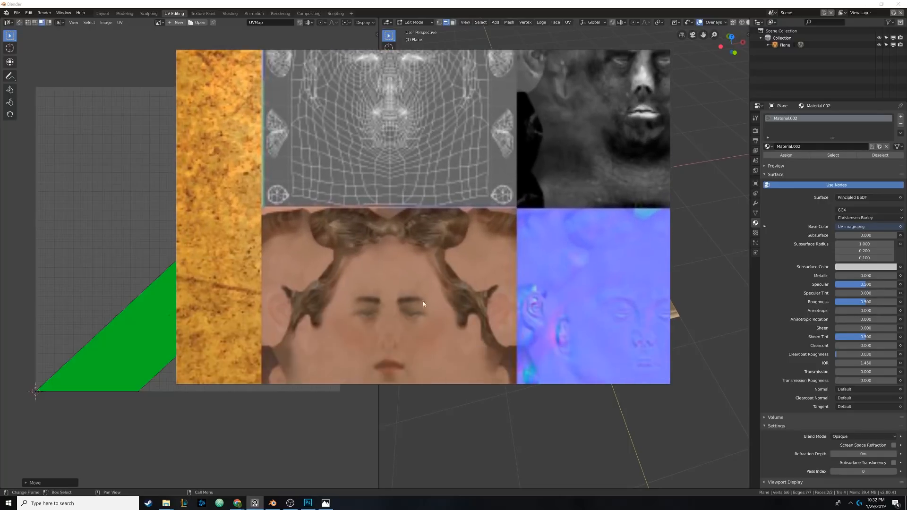
middle_drag(424, 303, 420, 204)
middle_drag(411, 253, 414, 225)
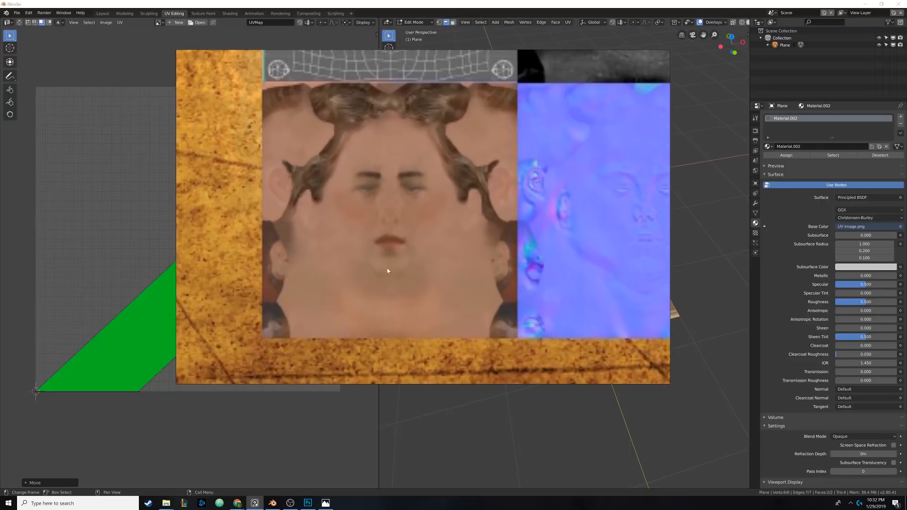
Examine the blue normal map and the grayscale map of the face on the slide
scroll(387, 270, down, 4)
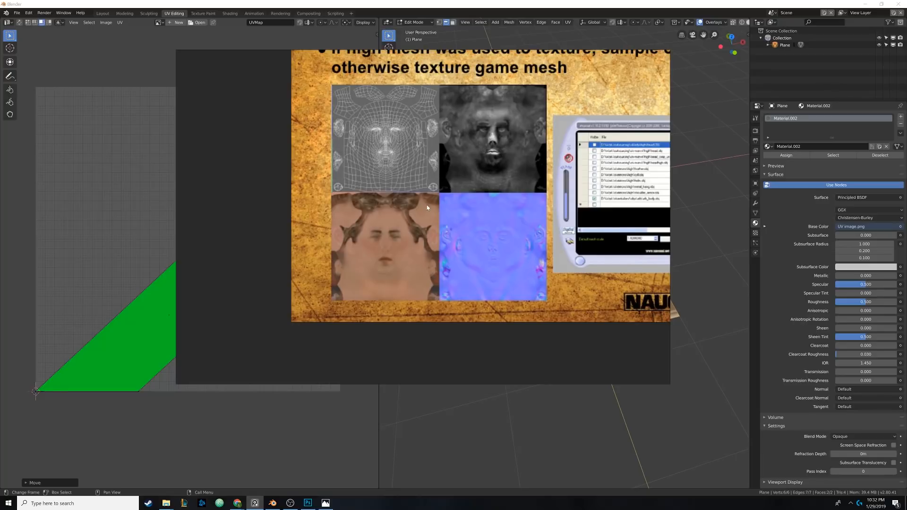
middle_drag(428, 227, 355, 203)
scroll(393, 270, up, 2)
scroll(368, 262, up, 3)
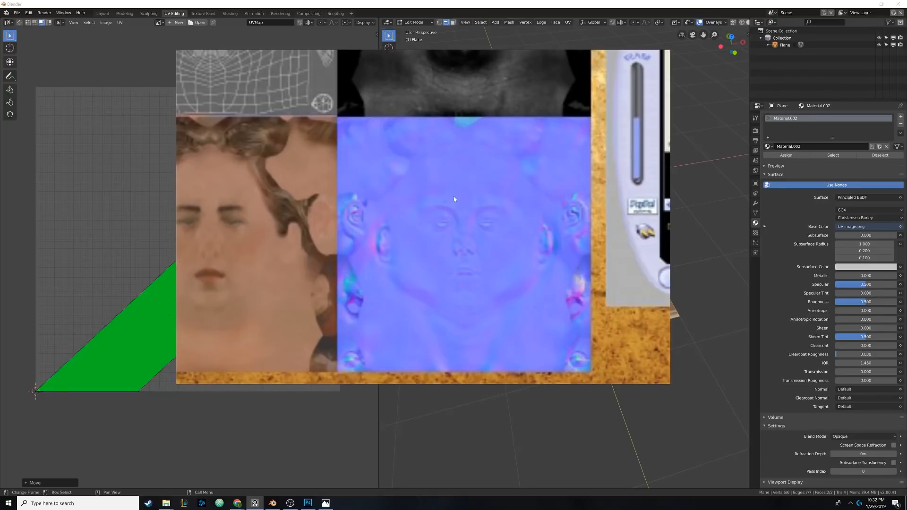
middle_drag(438, 265, 382, 237)
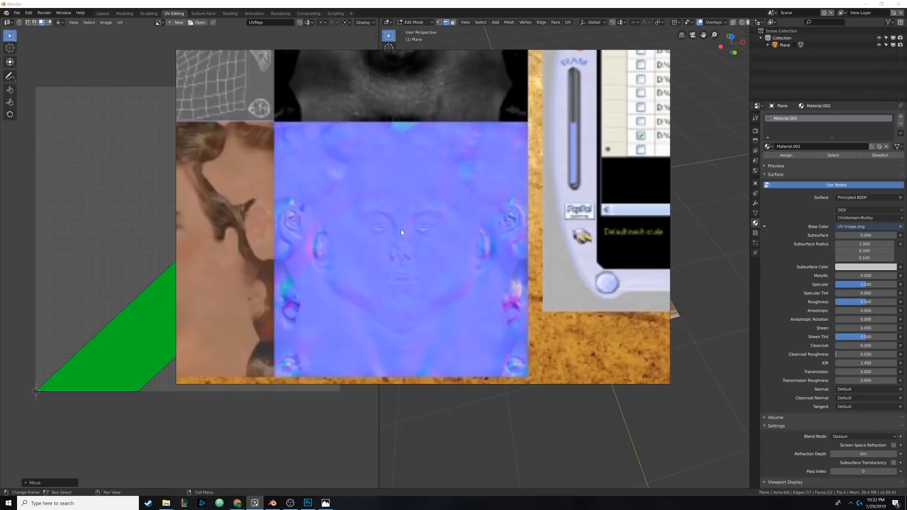
middle_drag(420, 119, 396, 241)
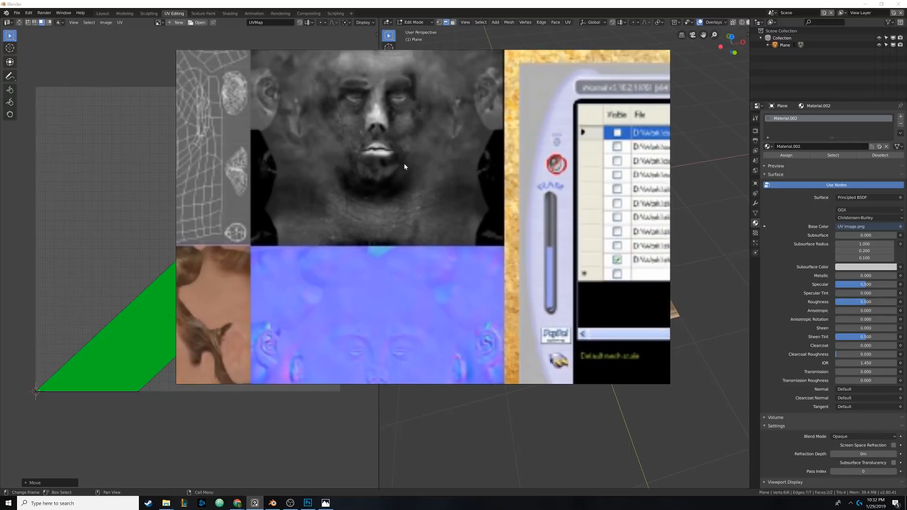
middle_drag(405, 166, 397, 296)
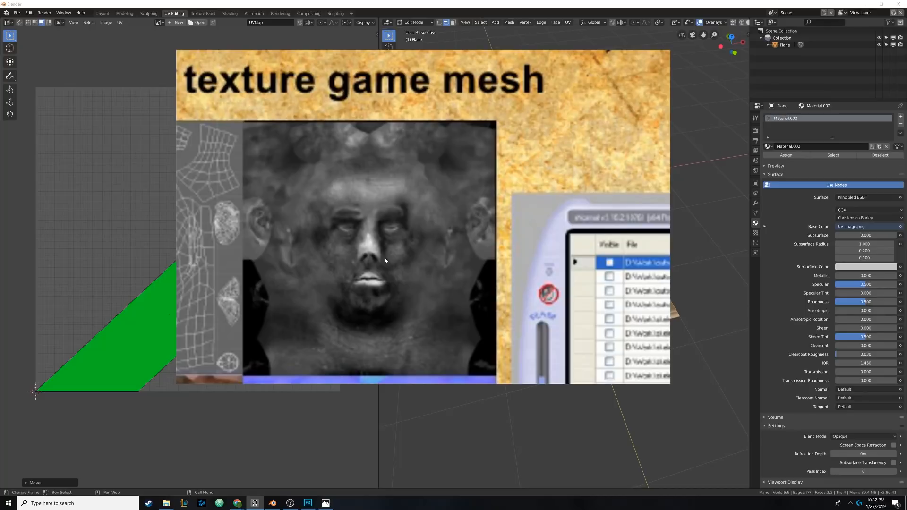
View the four face maps together on the slide and return to Blender
scroll(384, 257, down, 2)
scroll(332, 251, down, 3)
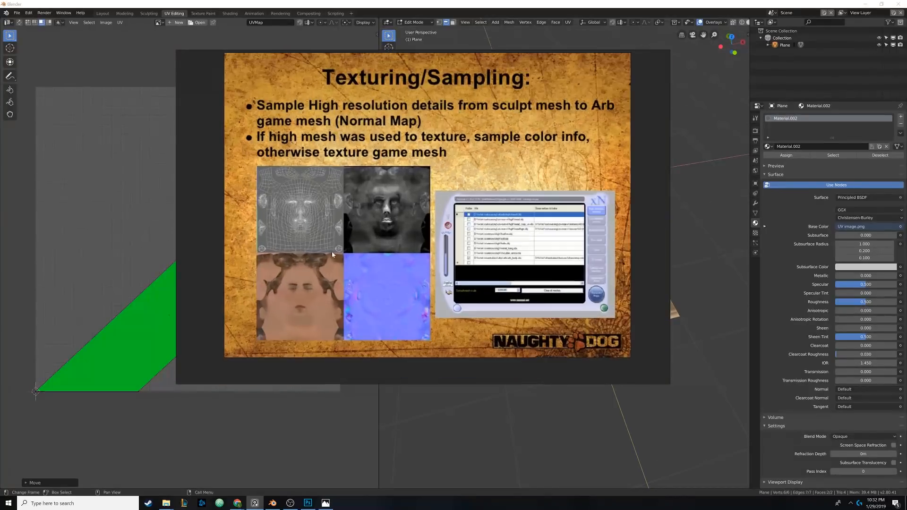
middle_drag(333, 255, 360, 281)
click(652, 2)
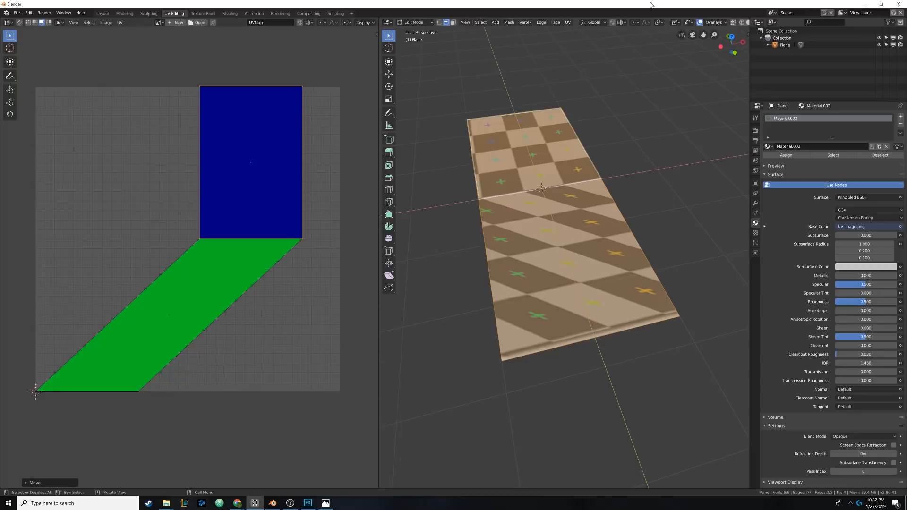
Switch the plane to Object Mode and delete it from the scene
middle_drag(430, 249, 548, 247)
scroll(535, 252, down, 3)
scroll(537, 273, up, 2)
key(Tab)
key(Delete)
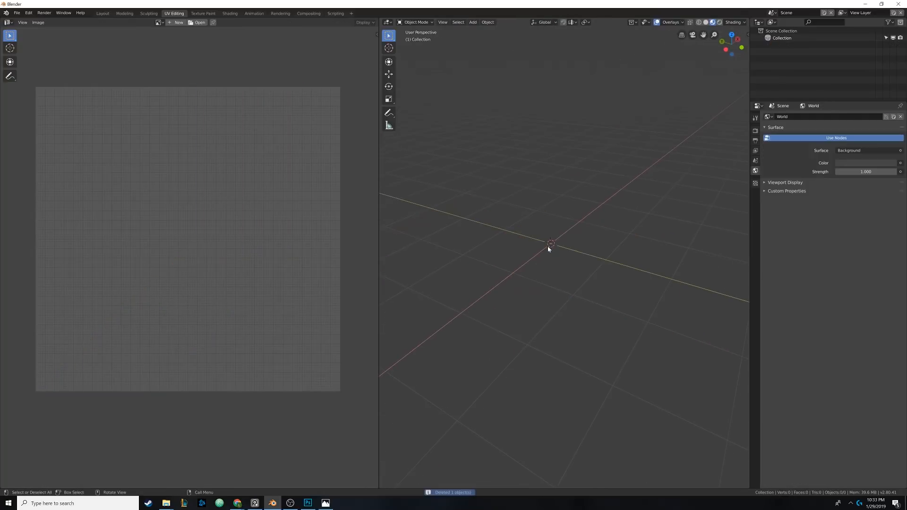
key(shift+a)
mouse_move(548, 248)
click(590, 248)
key(Delete)
Add a cube mesh to the empty scene
key(shift+a)
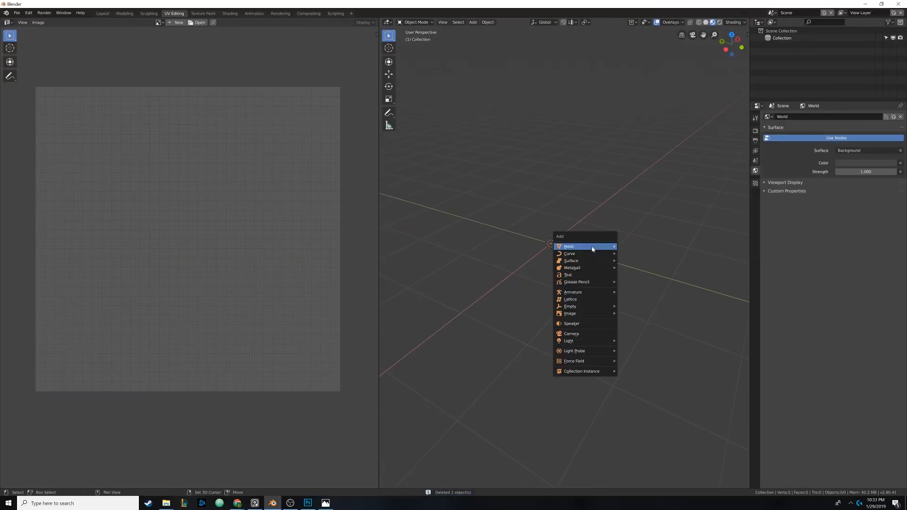
mouse_move(590, 248)
click(645, 256)
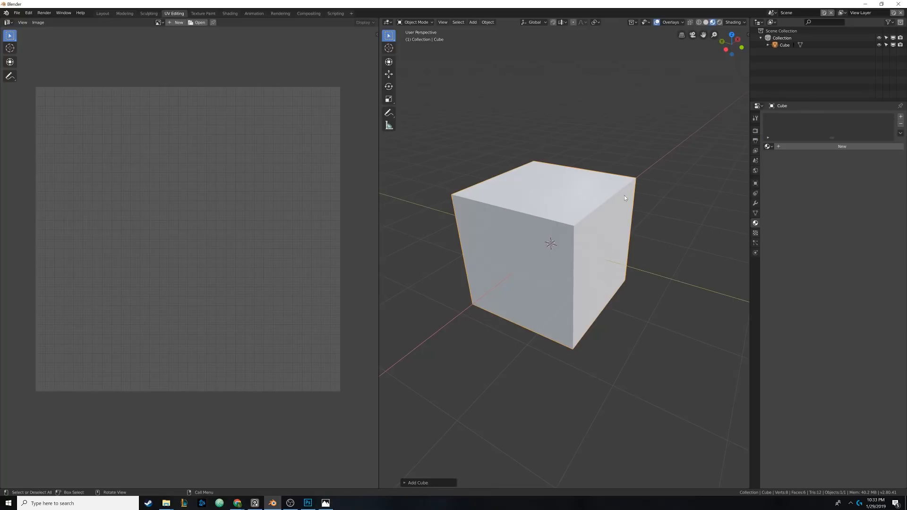
Replace the cube with a UV sphere mesh
key(x)
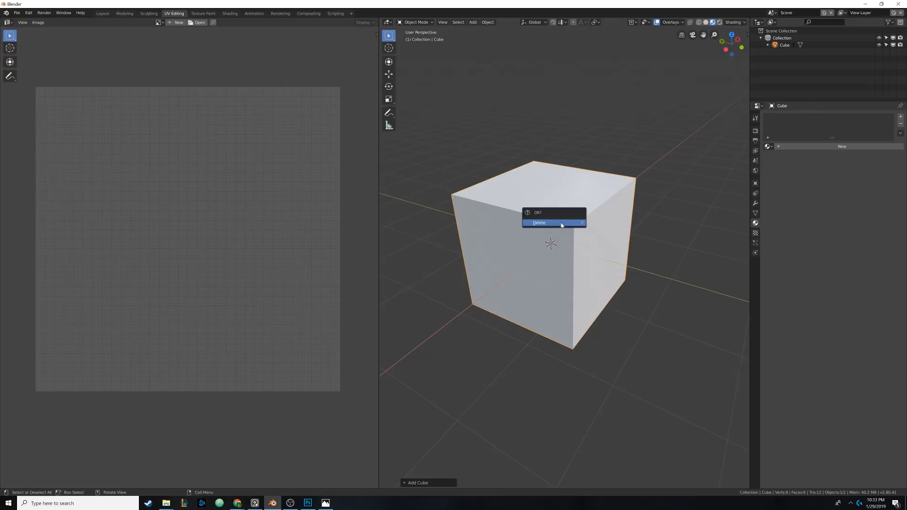
click(560, 222)
key(shift+a)
mouse_move(561, 224)
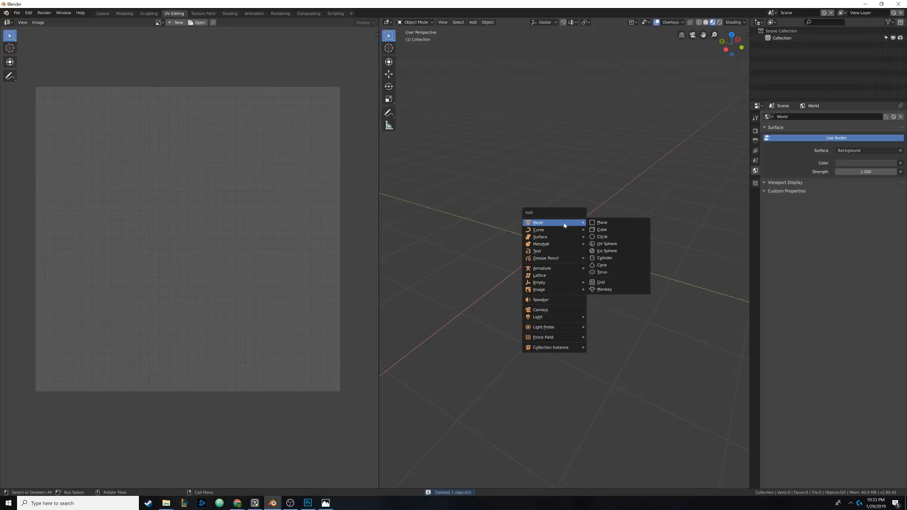
click(611, 244)
scroll(563, 248, up, 3)
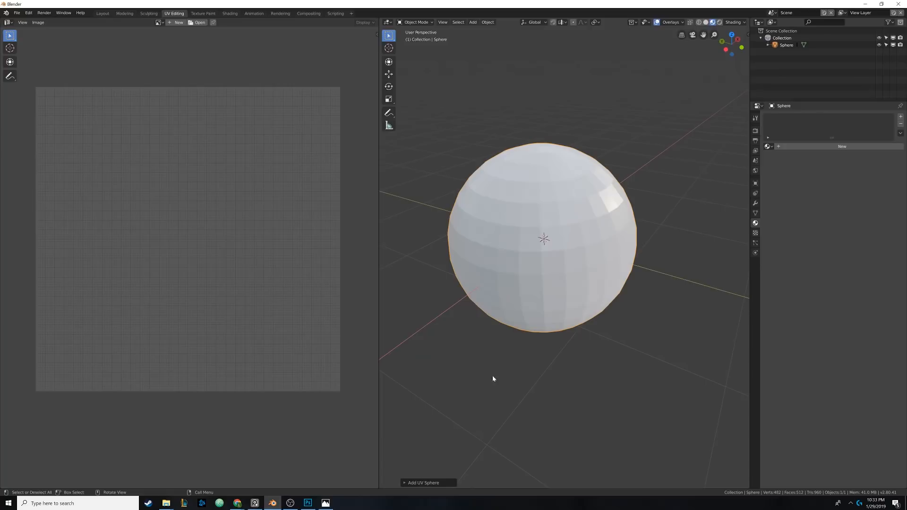
Show the new sphere's creation options and examine its default UV layout in Edit Mode
click(405, 483)
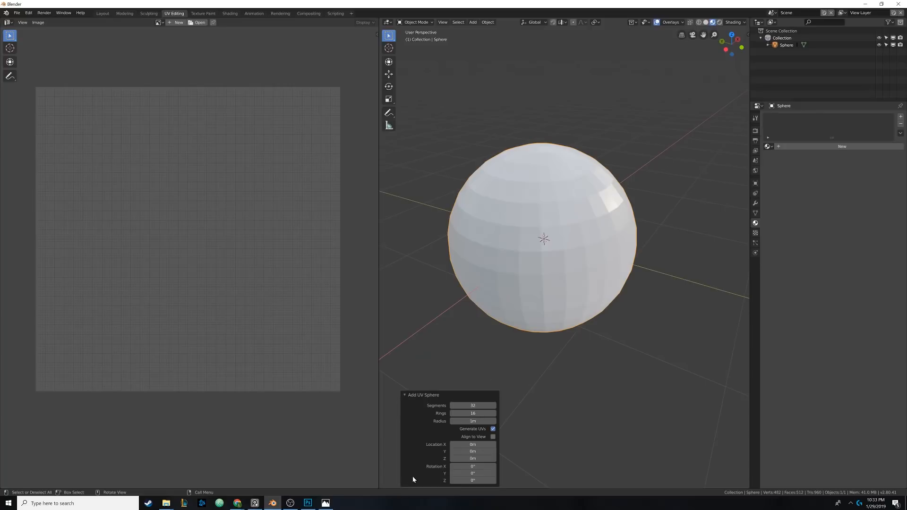
key(Tab)
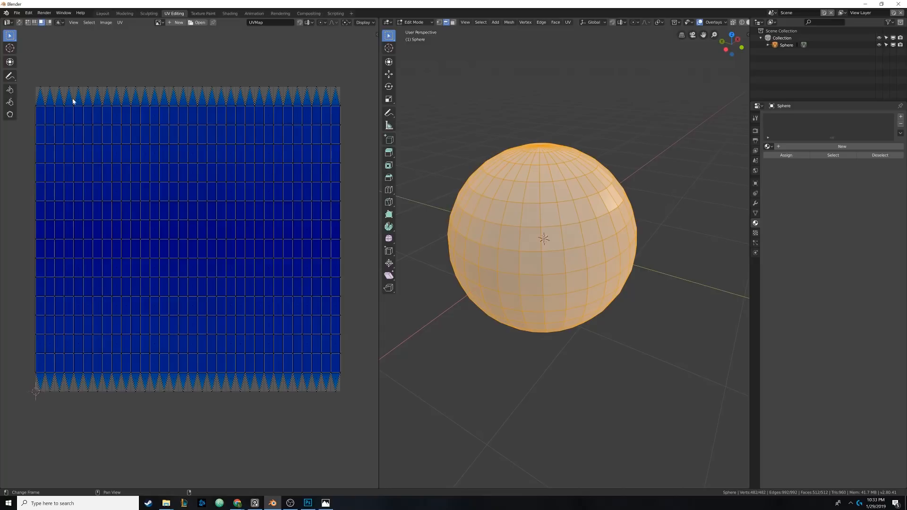
middle_drag(496, 189, 516, 197)
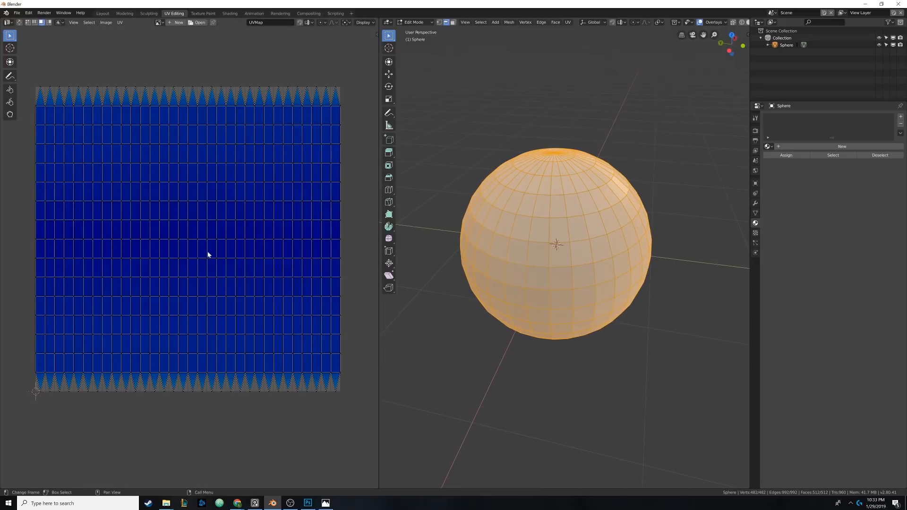
Replace the sphere with a Monkey mesh and switch it to Edit Mode
key(Tab)
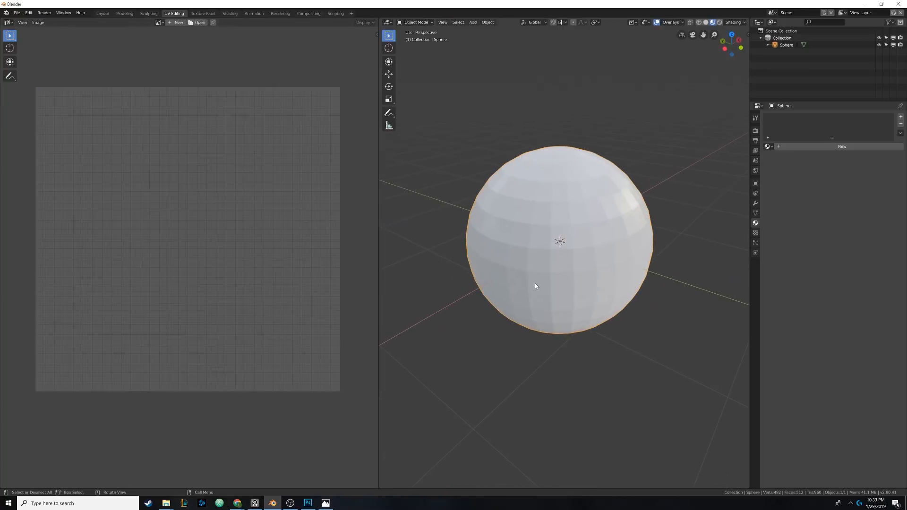
key(Delete)
key(shift+a)
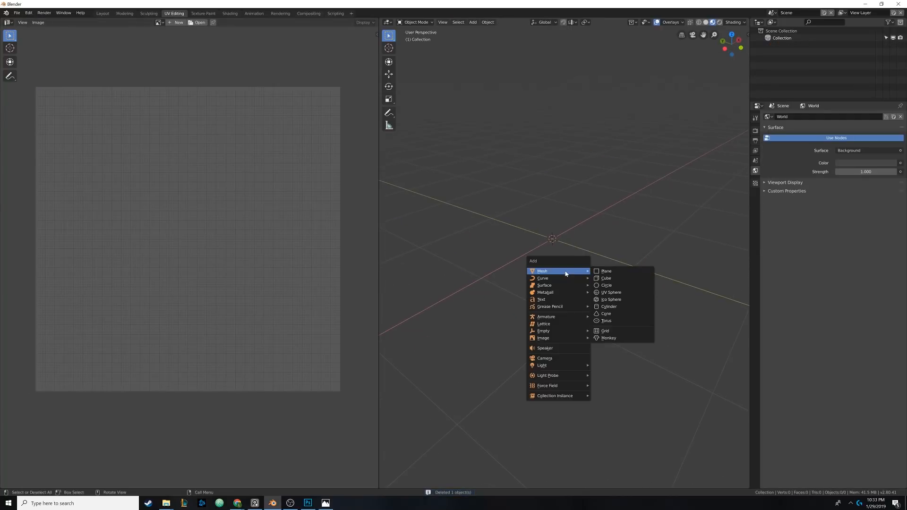
click(614, 340)
middle_drag(588, 282, 539, 279)
key(Tab)
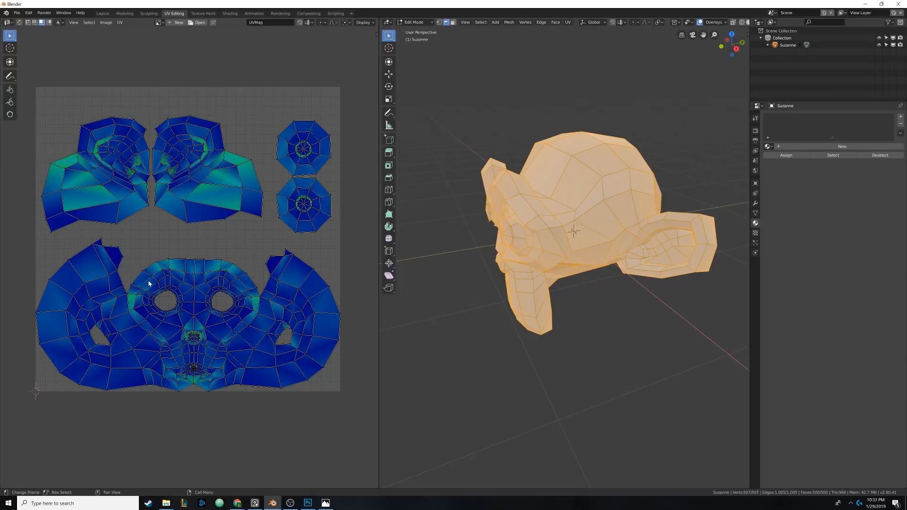
Switch to face selection and select a single face on the bridge of the monkey's nose
click(34, 22)
middle_drag(557, 231, 432, 71)
click(544, 256)
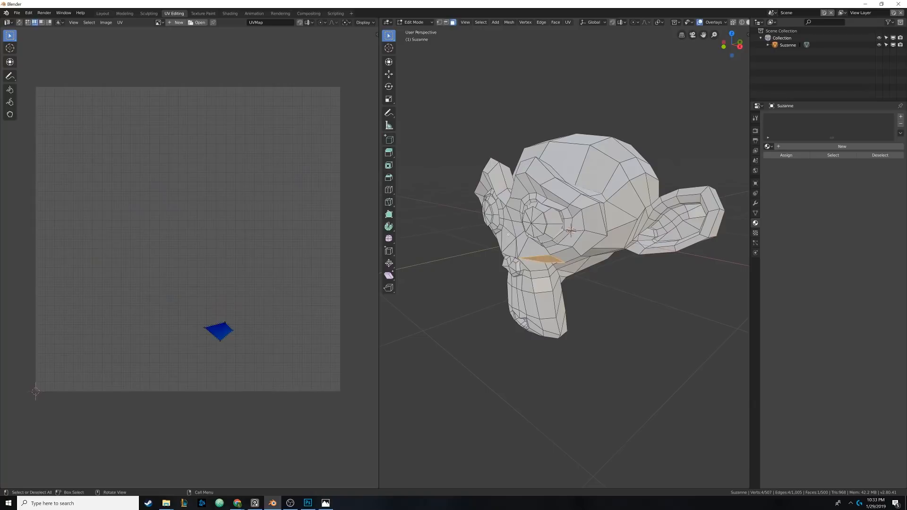
click(510, 237)
Grow the selection from the nose-bridge face over the head, and shrink it back to that single face
key(ctrl+KP_Add)
key(ctrl+KP_Add)
key(ctrl+KP_Add)
key(ctrl+KP_Add)
key(ctrl+KP_Add)
key(ctrl+KP_Add)
key(ctrl+KP_Add)
key(ctrl+KP_Add)
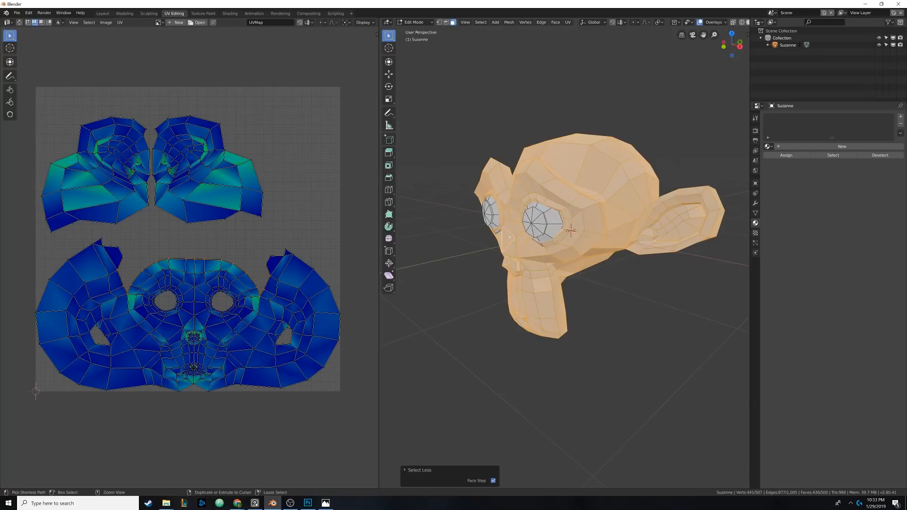
key(ctrl+KP_Subtract)
key(ctrl+KP_Subtract)
key(ctrl+KP_Subtract)
key(ctrl+KP_Subtract)
key(ctrl+KP_Subtract)
key(ctrl+KP_Subtract)
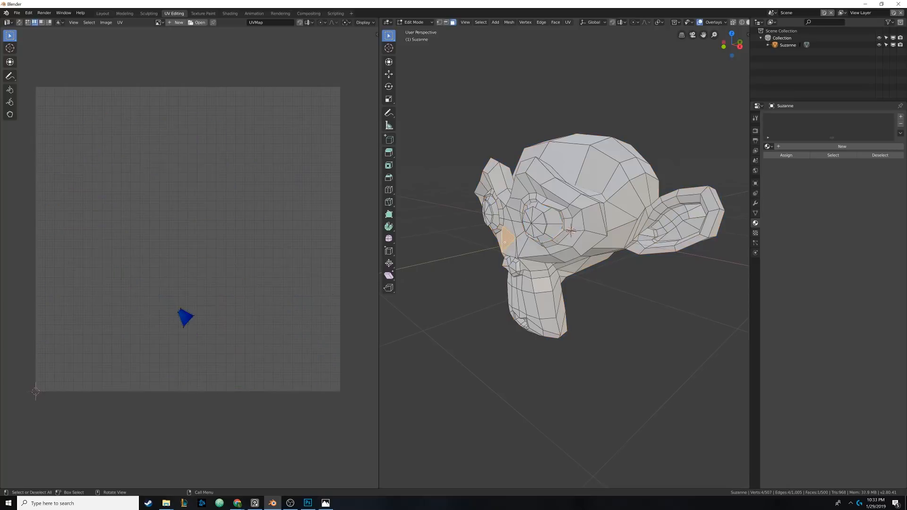
Grow the selection outward from the nose bridge again and compare it with the matching UV islands
key(ctrl+KP_Add)
key(ctrl+KP_Add)
key(ctrl+KP_Add)
key(ctrl+KP_Add)
key(ctrl+KP_Add)
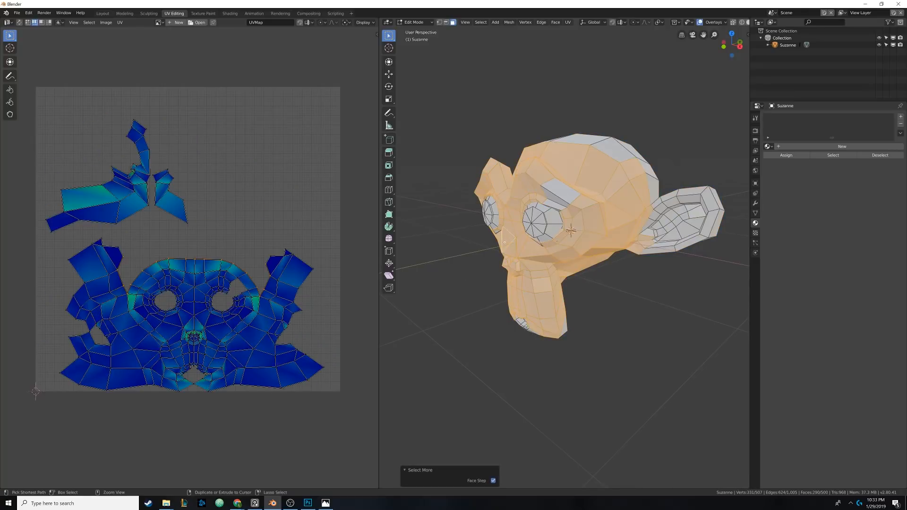
middle_drag(488, 238, 478, 236)
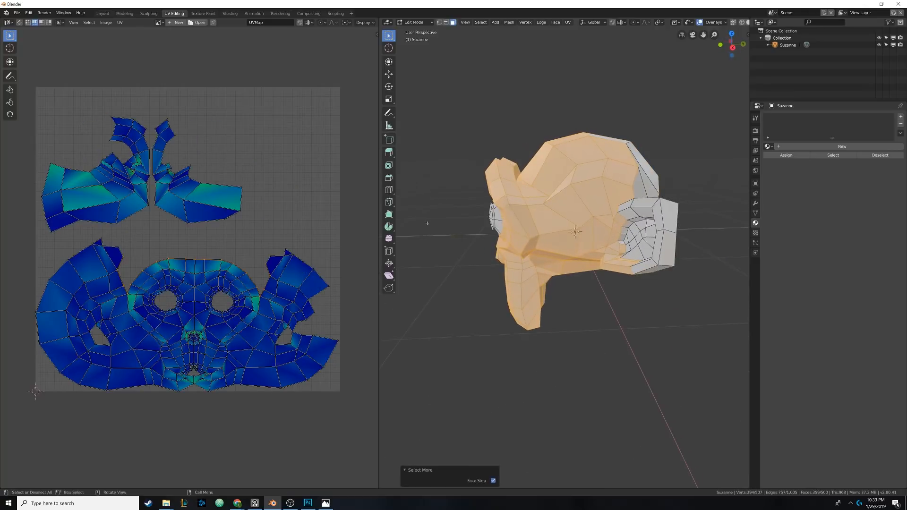
middle_drag(427, 223, 472, 223)
Circle-select the faces around one of the monkey's eyes, including the brow and cheek
mouse_move(566, 194)
middle_down()
mouse_move(538, 197)
mouse_move(590, 215)
mouse_move(524, 219)
mouse_move(476, 208)
mouse_move(494, 163)
middle_up()
click(446, 22)
click(542, 208)
scroll(590, 215, up, 4)
click(452, 22)
key(c)
mouse_move(500, 176)
mouse_down()
mouse_move(475, 223)
mouse_move(574, 269)
mouse_move(505, 321)
mouse_move(487, 296)
mouse_move(518, 332)
mouse_up()
right_click(518, 331)
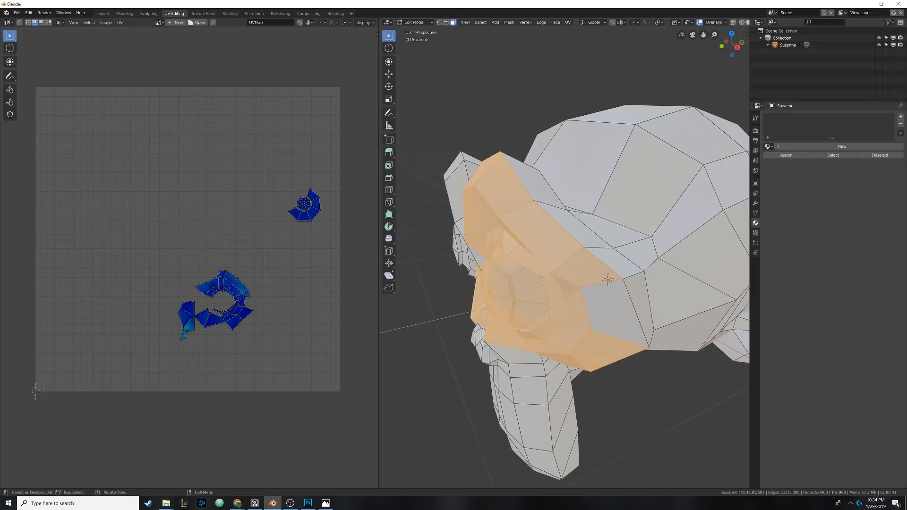
Extend the circle selection across the other eye, the nose and the upper muzzle
middle_drag(518, 331, 561, 318)
scroll(562, 302, down, 4)
key(c)
mouse_move(578, 264)
mouse_down()
mouse_move(544, 226)
mouse_move(524, 223)
mouse_move(512, 248)
mouse_move(577, 312)
mouse_move(581, 337)
mouse_up()
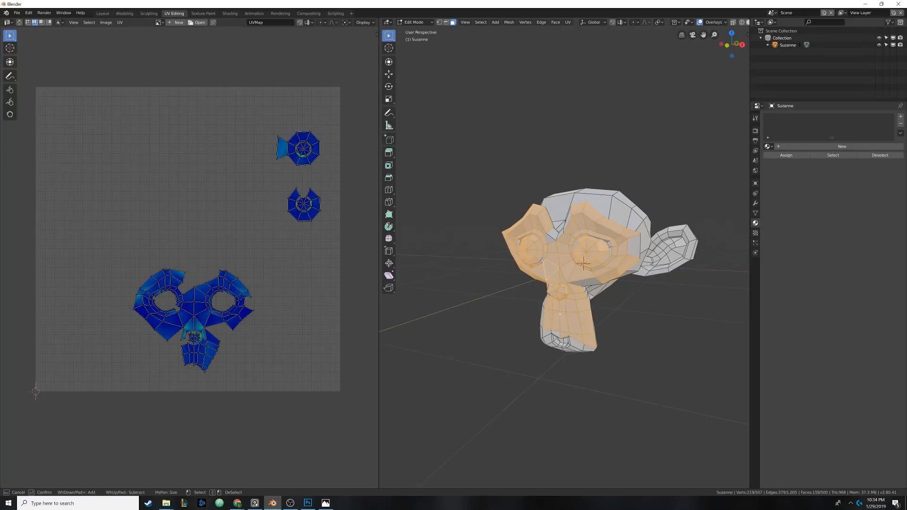
right_click(560, 314)
middle_drag(258, 233, 250, 233)
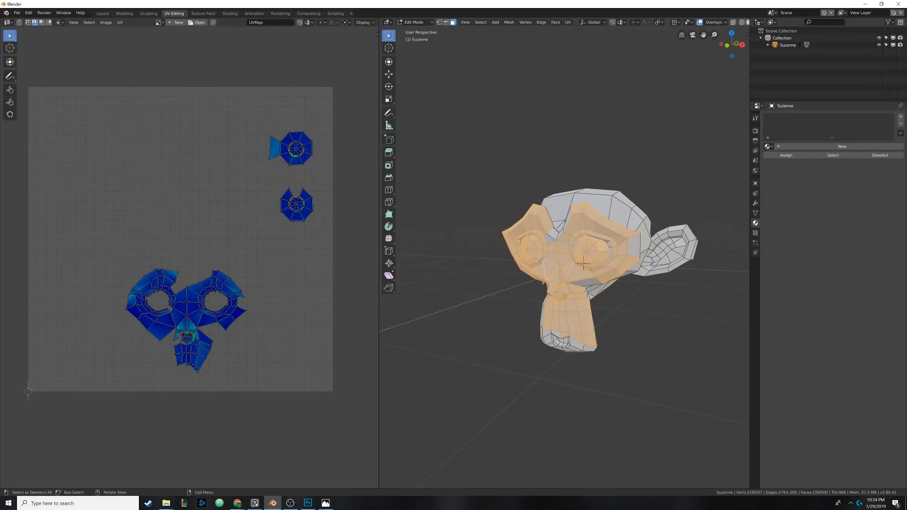
Select the entire monkey mesh and assign the existing Material.002 to it
middle_drag(597, 257, 529, 265)
scroll(529, 265, up, 3)
key(a)
key(alt+a)
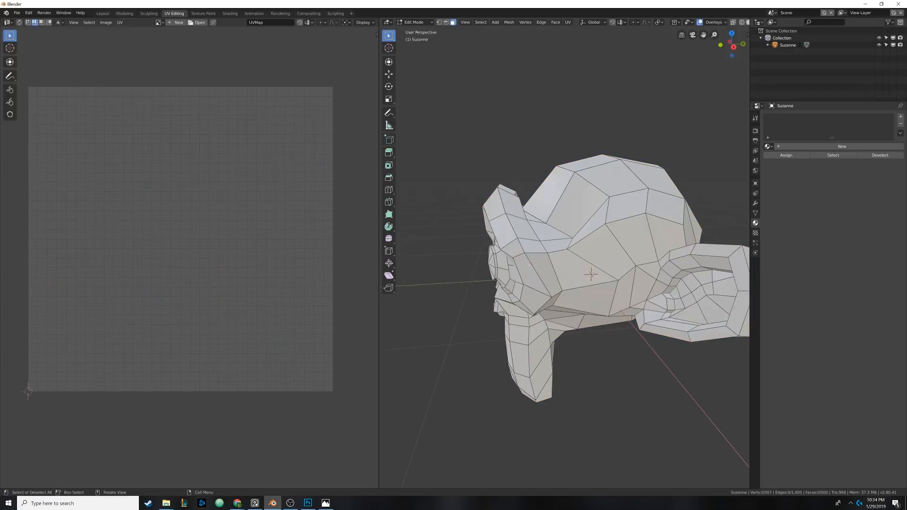
key(a)
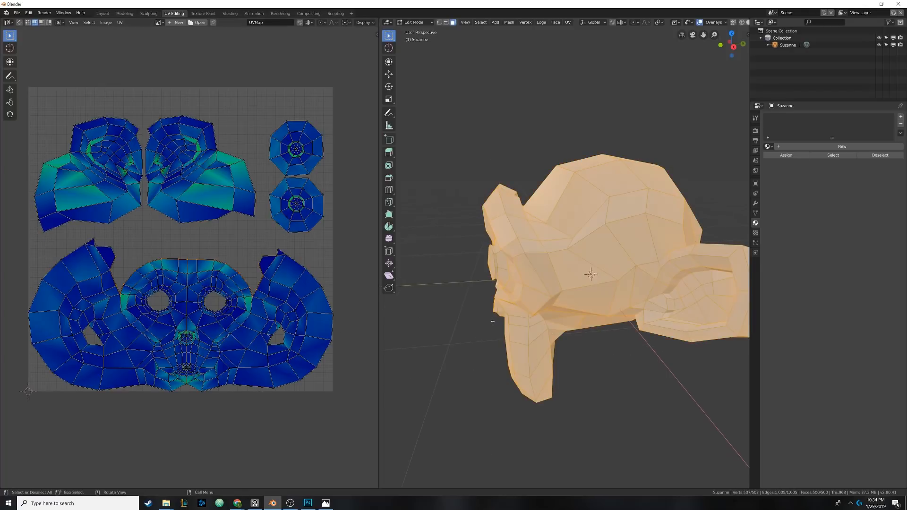
scroll(520, 313, down, 2)
click(767, 146)
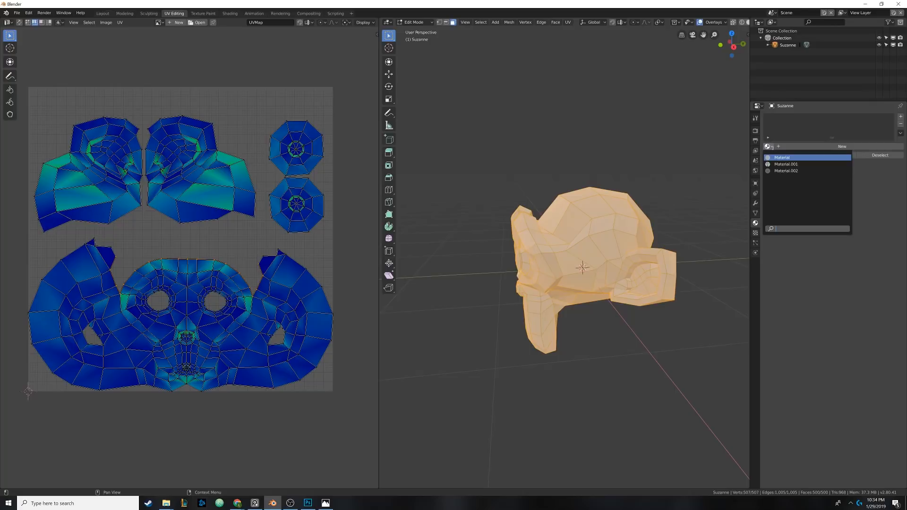
click(784, 171)
Examine the checker texture on the monkey's face and the top of its head in Object Mode
key(Tab)
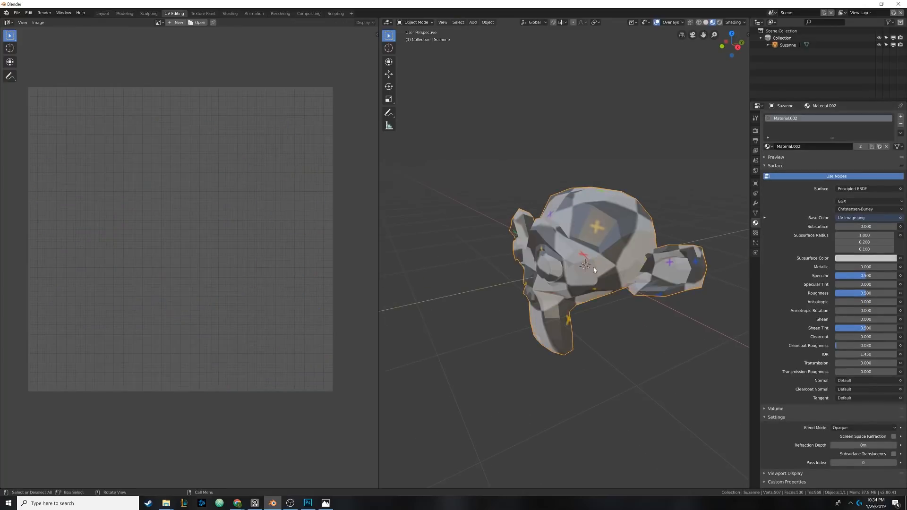
middle_drag(593, 268, 613, 262)
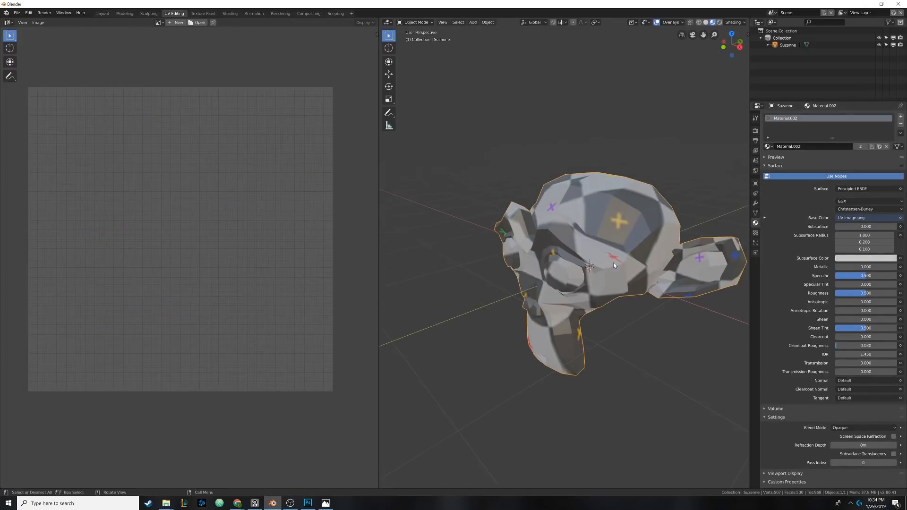
middle_drag(587, 223, 558, 263)
scroll(594, 256, up, 4)
Circle-select the faces on top of the head to locate their UVs, and return to Object Mode
key(Tab)
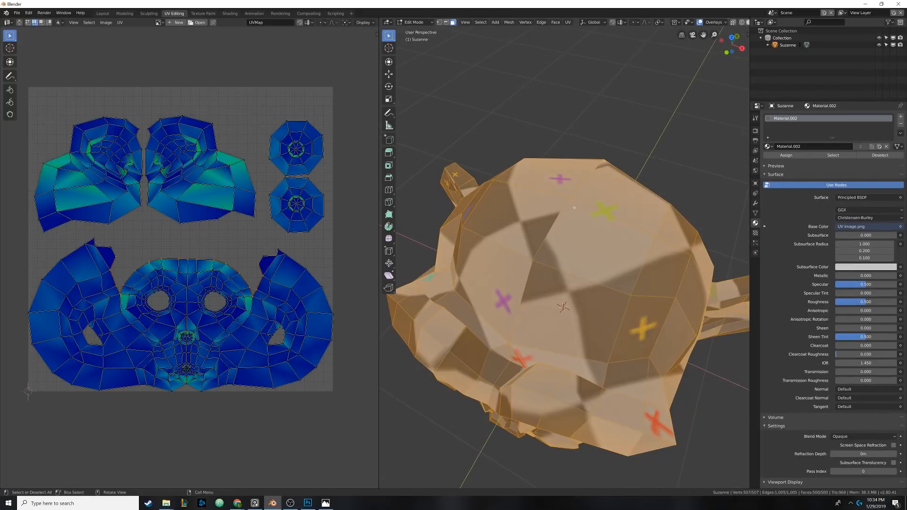
key(alt+a)
key(c)
mouse_move(647, 198)
mouse_down()
mouse_move(523, 237)
mouse_move(541, 262)
mouse_up()
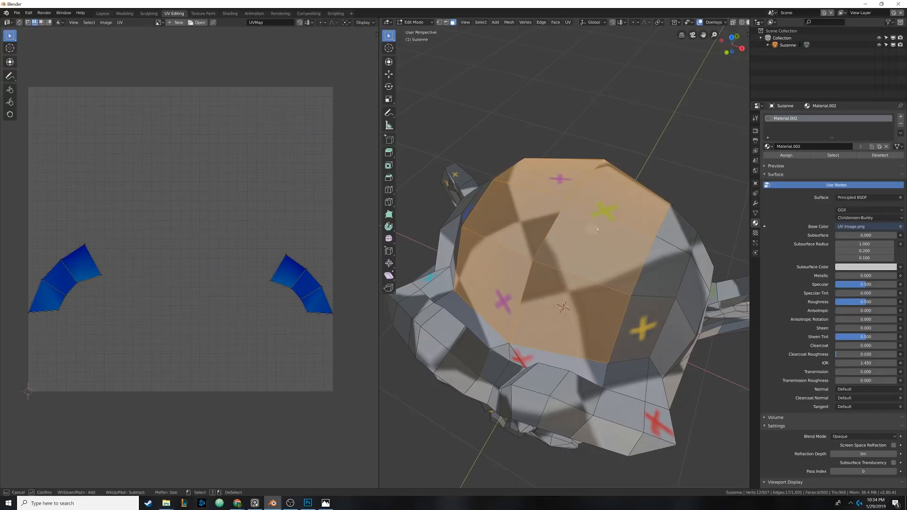
shift+click(543, 255)
key(Escape)
shift+click(543, 258)
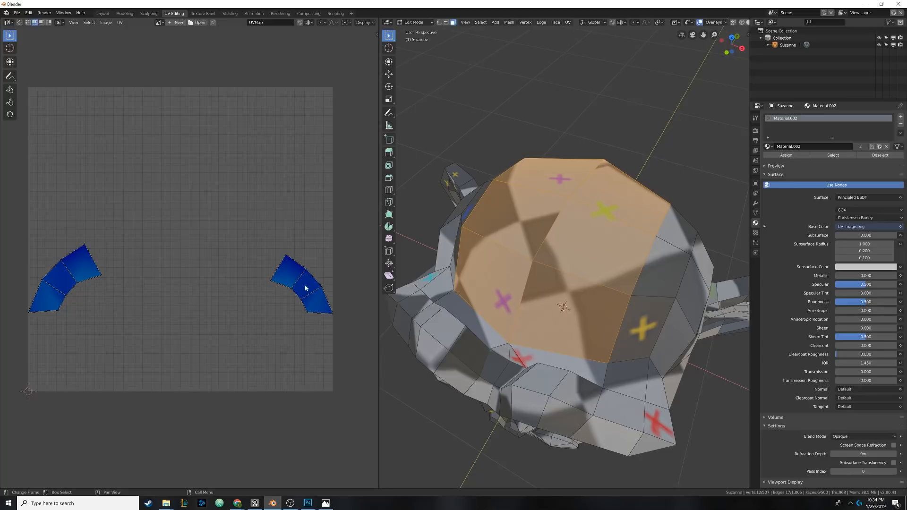
key(Tab)
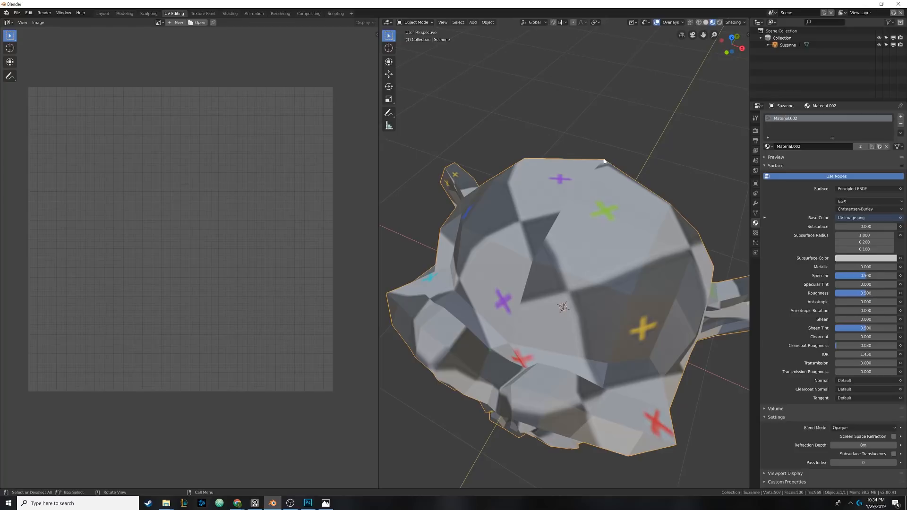
Select the edge loop bordering the monkey's face in Edit Mode and display the mesh in wireframe
mouse_move(567, 258)
middle_down()
mouse_move(558, 245)
mouse_move(556, 286)
mouse_move(566, 283)
mouse_move(528, 282)
mouse_move(594, 285)
mouse_move(576, 296)
mouse_move(547, 276)
mouse_move(543, 283)
mouse_move(616, 259)
mouse_move(590, 160)
mouse_move(541, 73)
middle_up()
key(Tab)
click(445, 22)
key(alt+a)
click(539, 280)
alt+click(539, 276)
key(z)
click(567, 259)
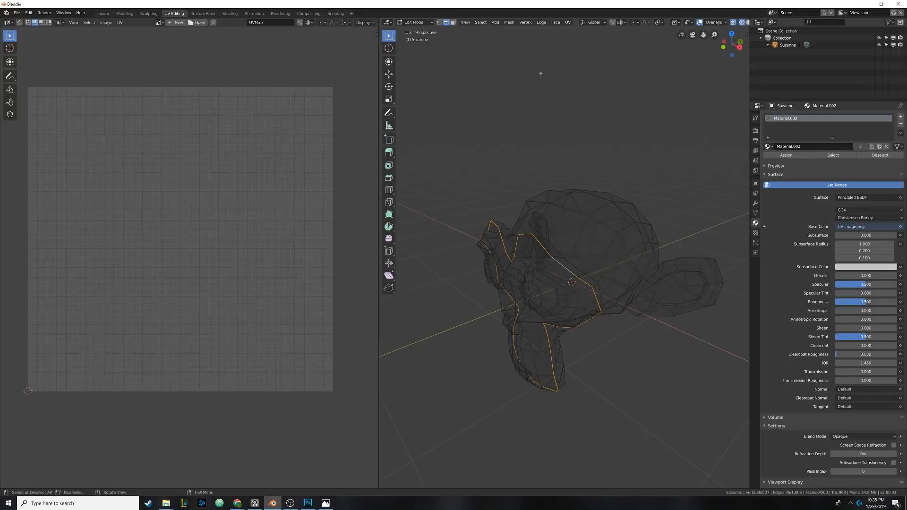
Mark the selected edge loop around the face as a seam and clear the selection
click(541, 22)
click(570, 132)
key(Tab)
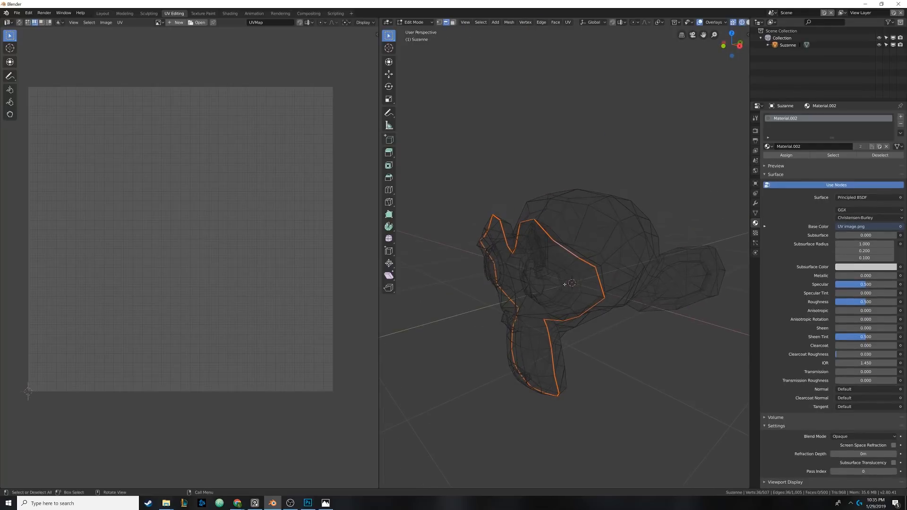
key(alt+a)
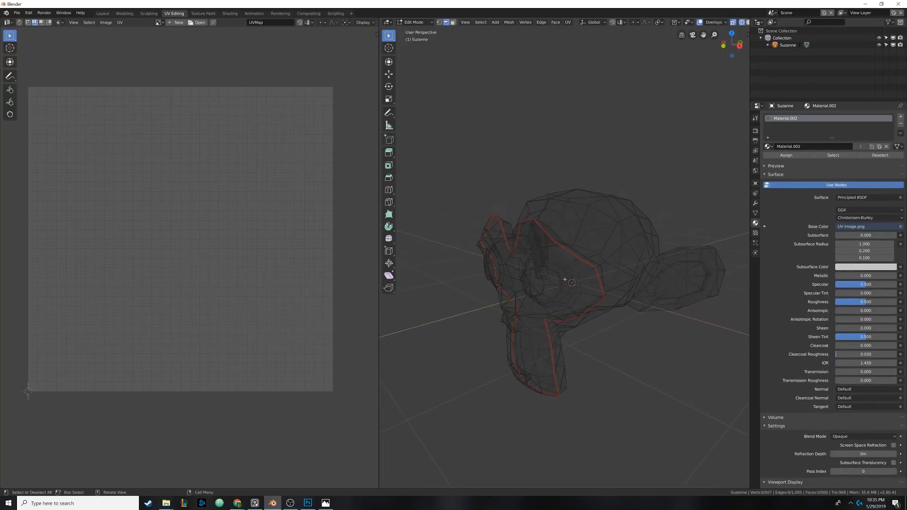
Return to solid shading and unwrap the entire monkey mesh using the new face seam
key(z)
click(608, 281)
key(a)
key(u)
click(543, 275)
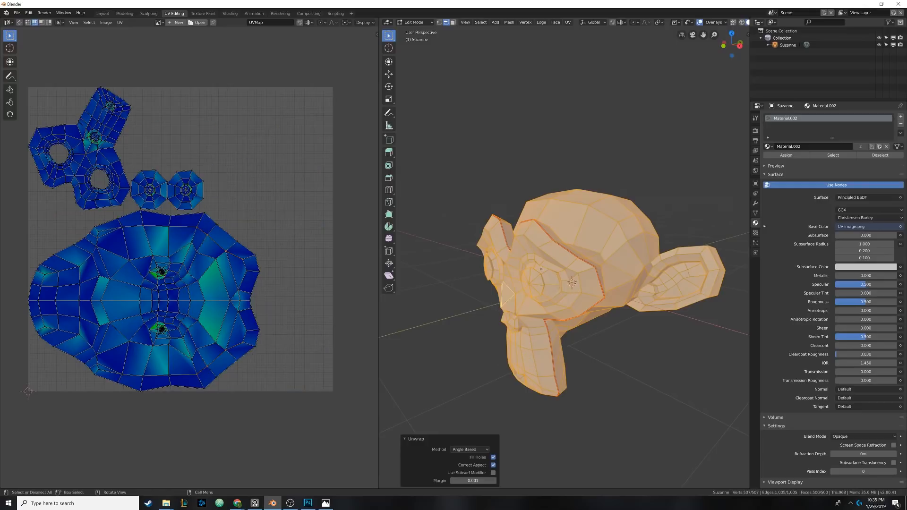
Examine the unwrapped face island closely and inspect the monkey's nose area in Object Mode
scroll(151, 217, up, 5)
middle_drag(194, 294, 202, 332)
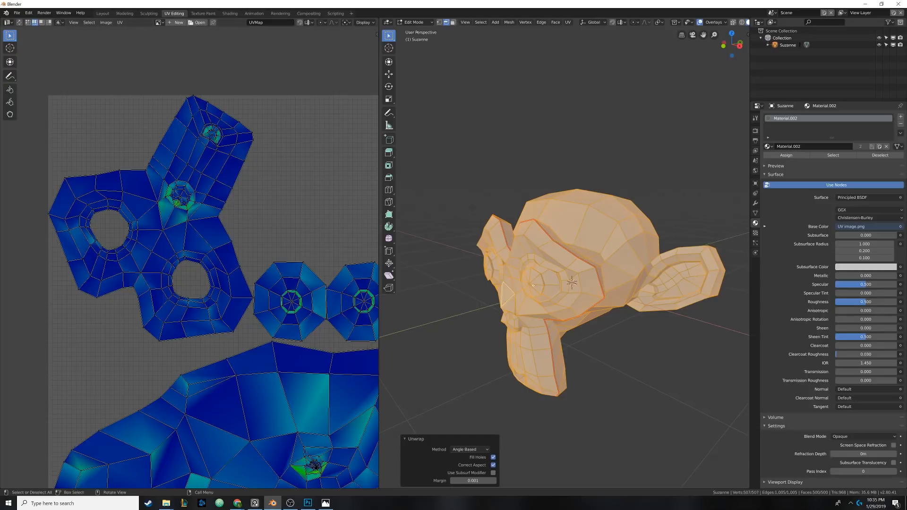
mouse_move(533, 286)
shift+middle_down()
mouse_move(548, 260)
mouse_move(567, 257)
mouse_move(484, 282)
mouse_move(498, 357)
mouse_move(515, 375)
mouse_move(575, 384)
mouse_move(549, 357)
mouse_move(498, 360)
shift+middle_up()
key(Tab)
scroll(550, 279, up, 4)
Start an edge selection around the base of the nose in Edit Mode, checking it in wireframe and solid shading
key(Tab)
scroll(568, 257, down, 2)
key(alt+a)
alt+click(483, 282)
key(z)
click(466, 375)
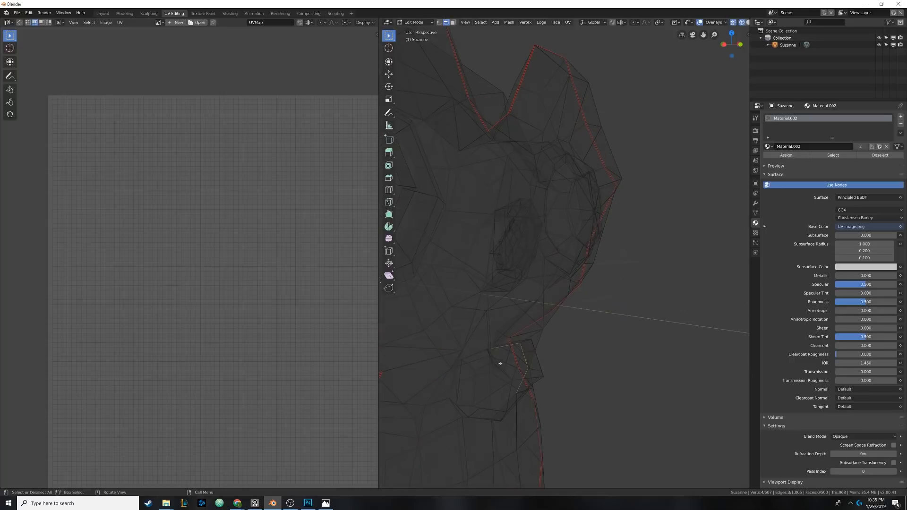
key(z)
click(548, 346)
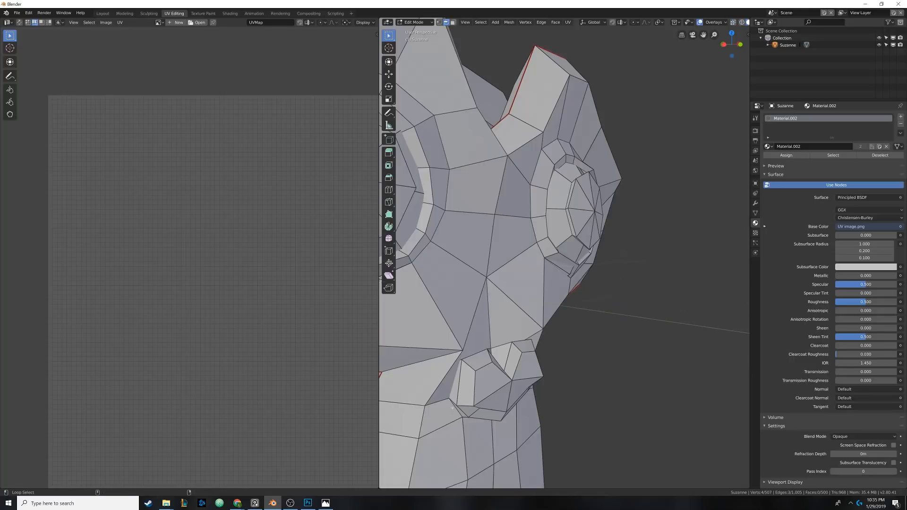
Extend the edge selection around the base of the nose into a closed loop in wireframe shading
key(z)
click(404, 406)
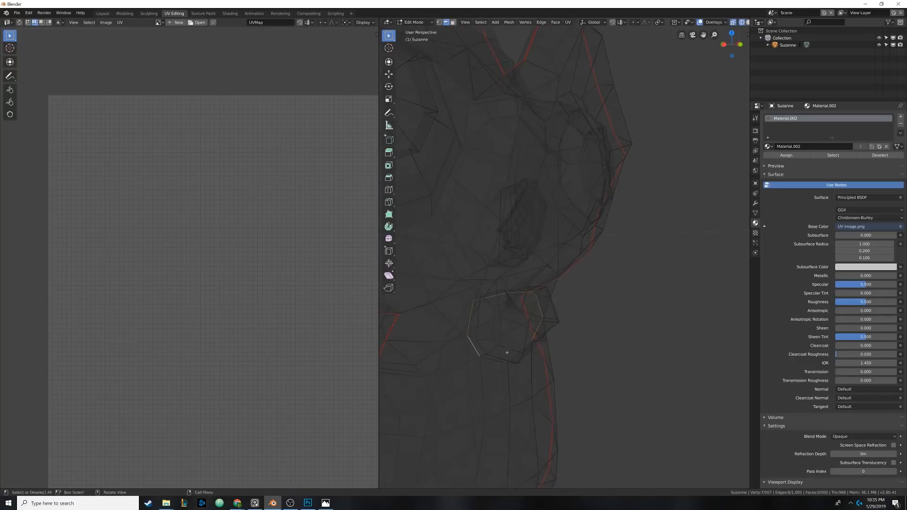
middle_drag(507, 353, 473, 348)
shift+click(490, 351)
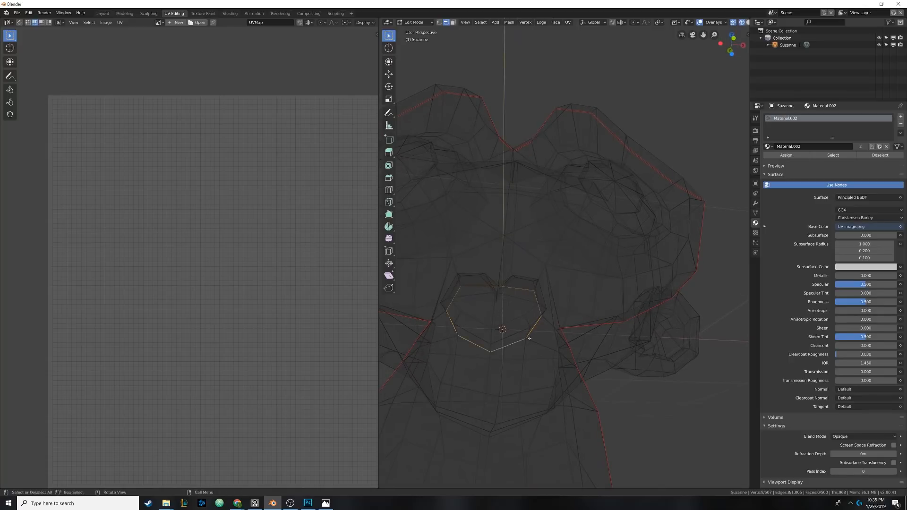
Return the monkey head to Object Mode with solid shading and show the whole model
mouse_move(529, 338)
middle_down()
mouse_move(522, 346)
mouse_move(543, 341)
mouse_move(557, 318)
mouse_move(573, 320)
mouse_move(554, 315)
middle_up()
key(Tab)
scroll(568, 322, down, 5)
key(z)
click(604, 318)
scroll(552, 327, down, 4)
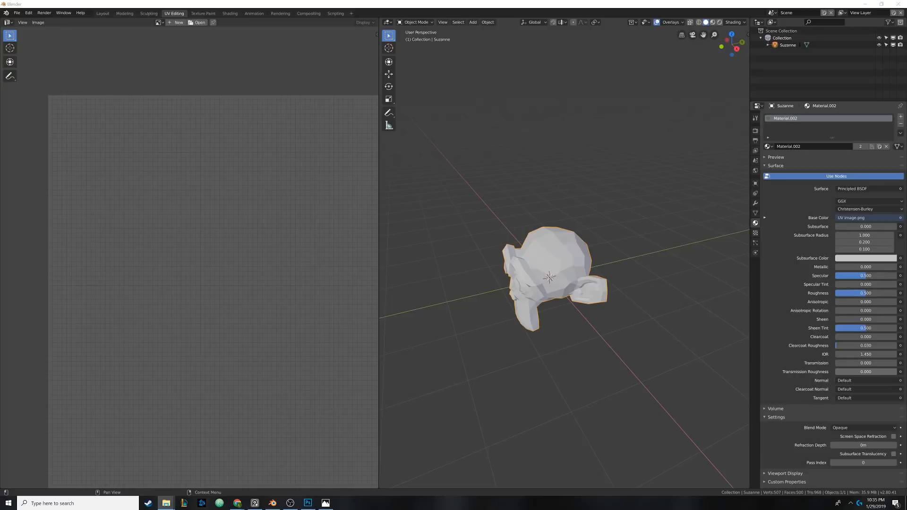
Switch to Photos, examine the bathroom render CheckPoint1.png up close, and close the image
key(alt+Tab)
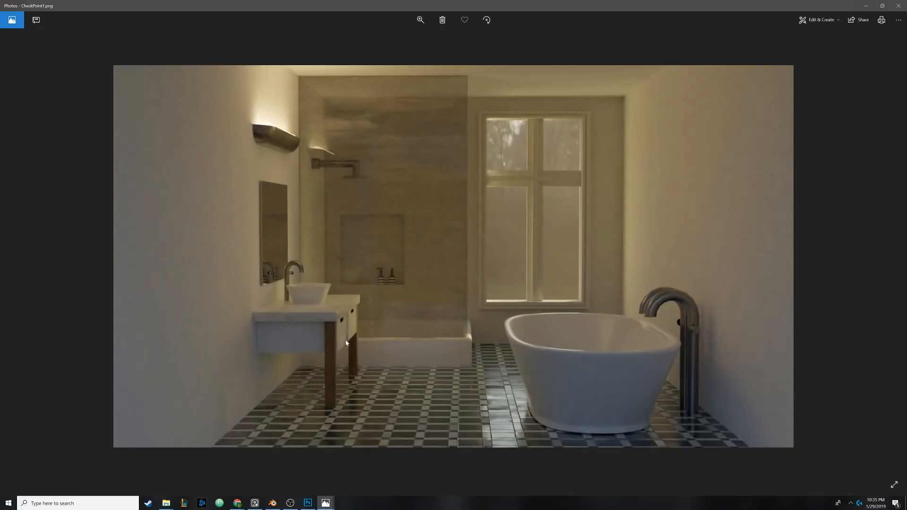
click(421, 19)
drag(389, 37, 406, 36)
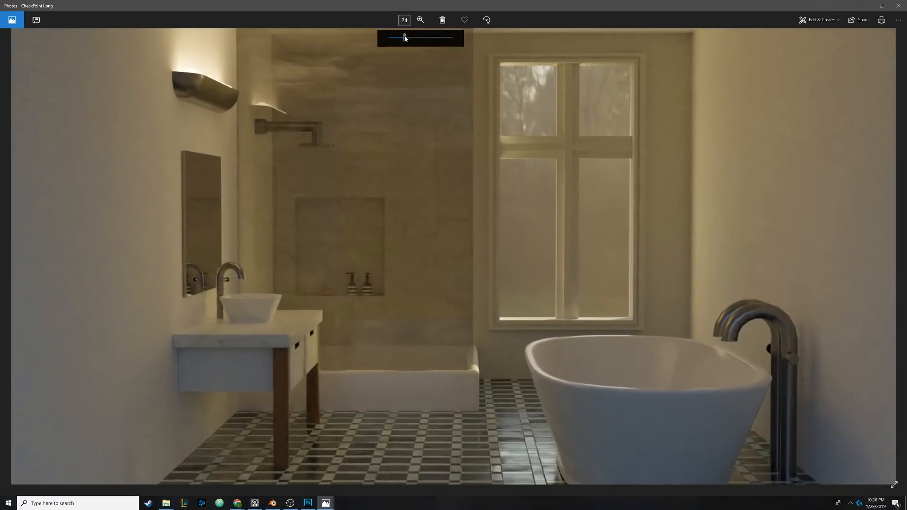
drag(360, 246, 393, 223)
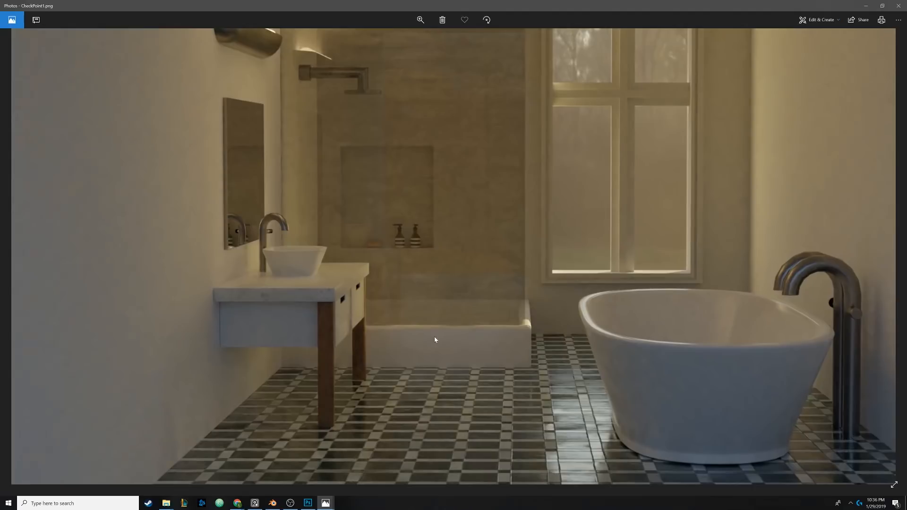
drag(511, 286, 392, 316)
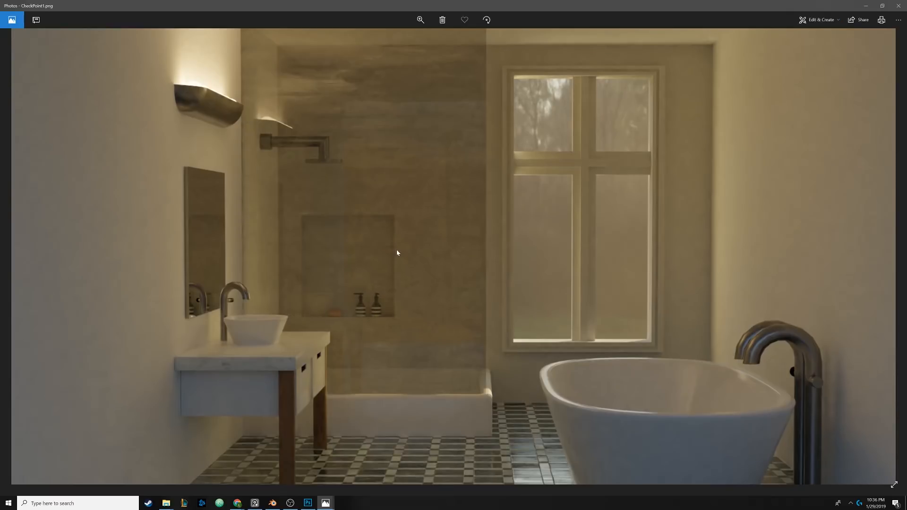
drag(397, 252, 385, 274)
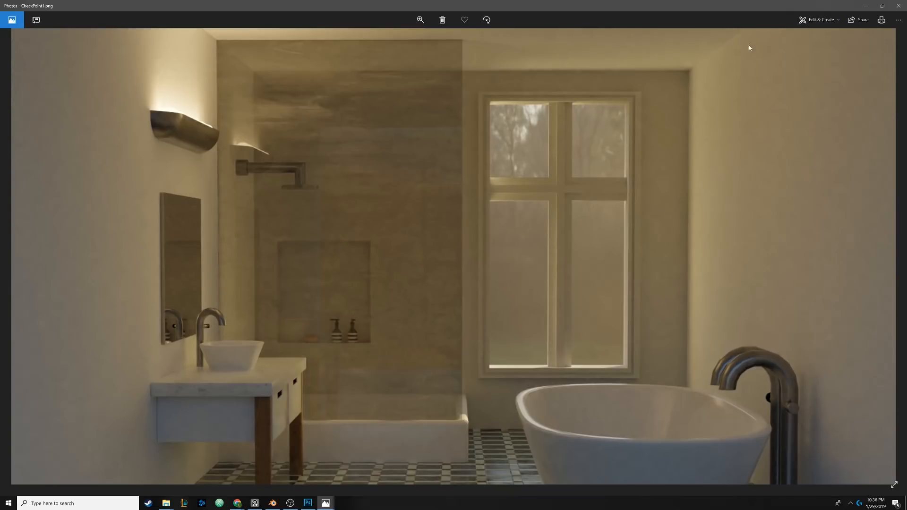
click(898, 5)
Review the reference board's texturing slide, unfolded cube layout and 3D-model-to-UV-map diagrams, and return to Blender
click(262, 503)
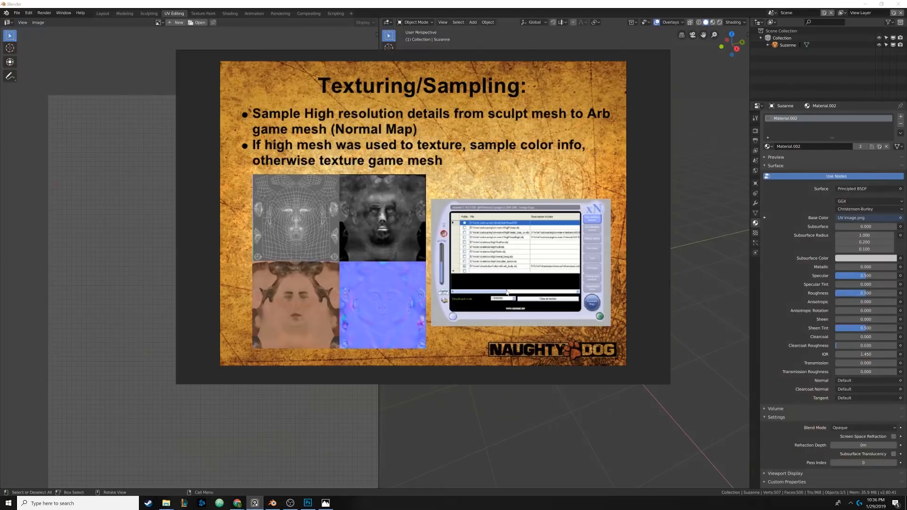
scroll(411, 270, up, 4)
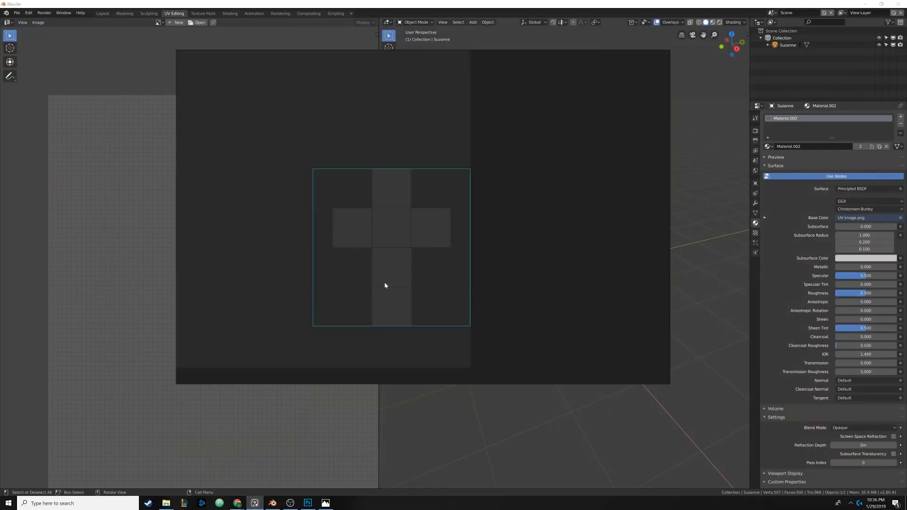
middle_drag(338, 294, 549, 300)
scroll(325, 295, down, 3)
middle_drag(307, 285, 525, 289)
scroll(342, 299, up, 2)
middle_drag(342, 298, 367, 304)
scroll(390, 301, up, 3)
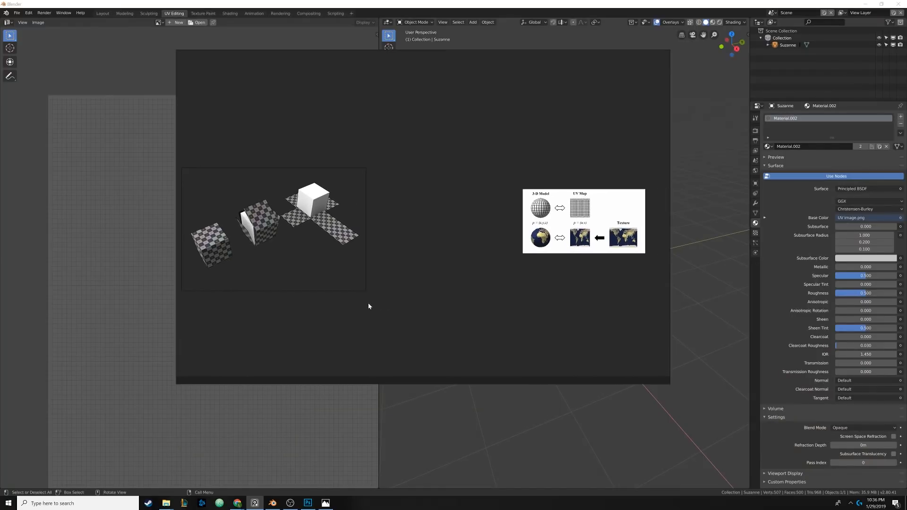
click(421, 2)
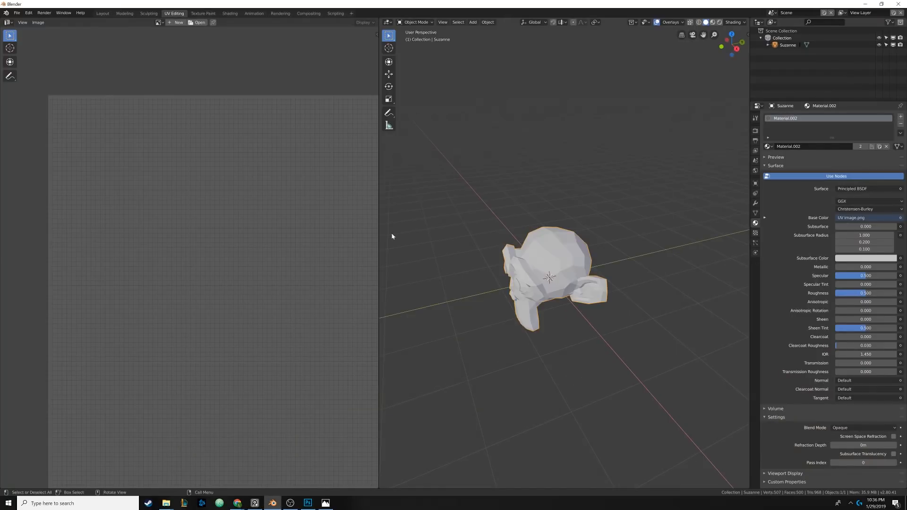